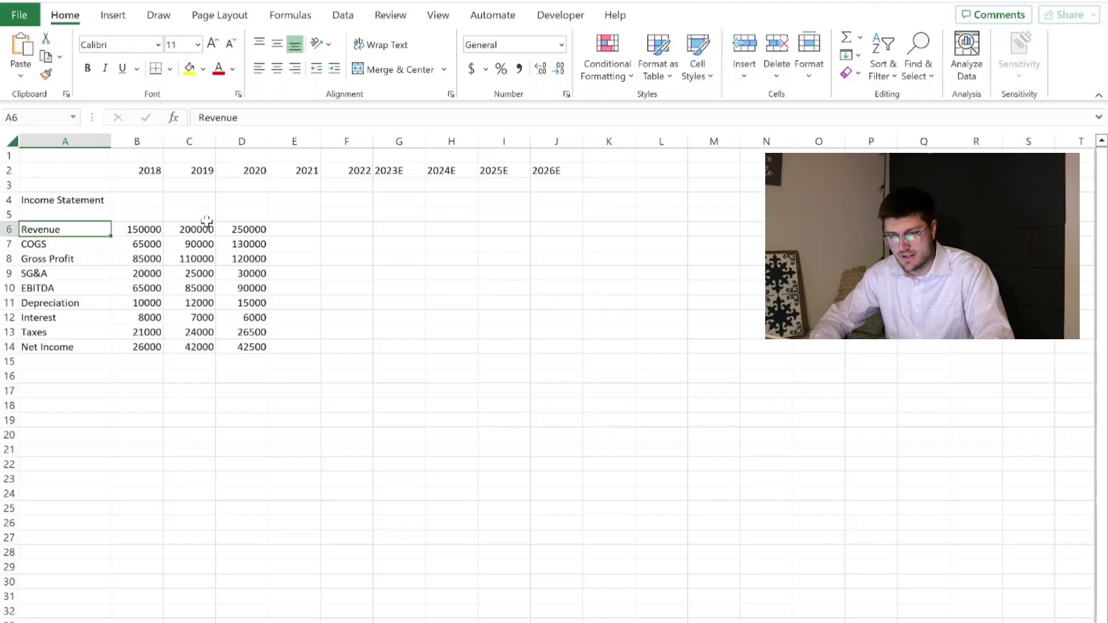
- Bold each column A label from Revenue down through COGS, SG&A, Depreciation, Interest and Taxes
{"action": "key", "text": "ctrl+b"}
{"action": "key", "text": "Down"}
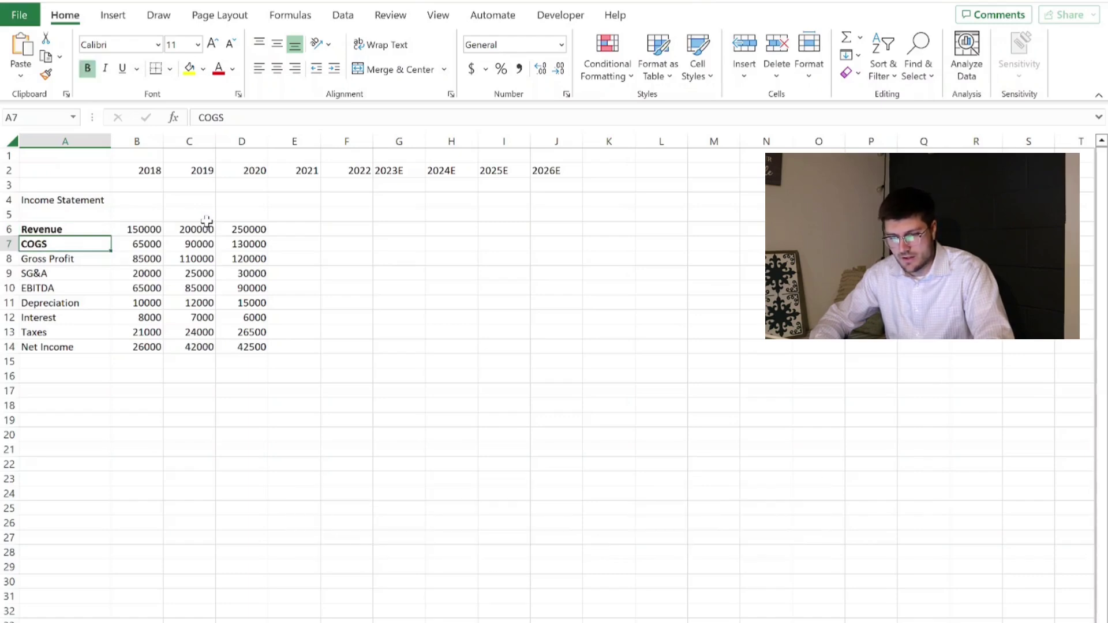
{"action": "key", "text": "Down"}
{"action": "key", "text": "Down"}
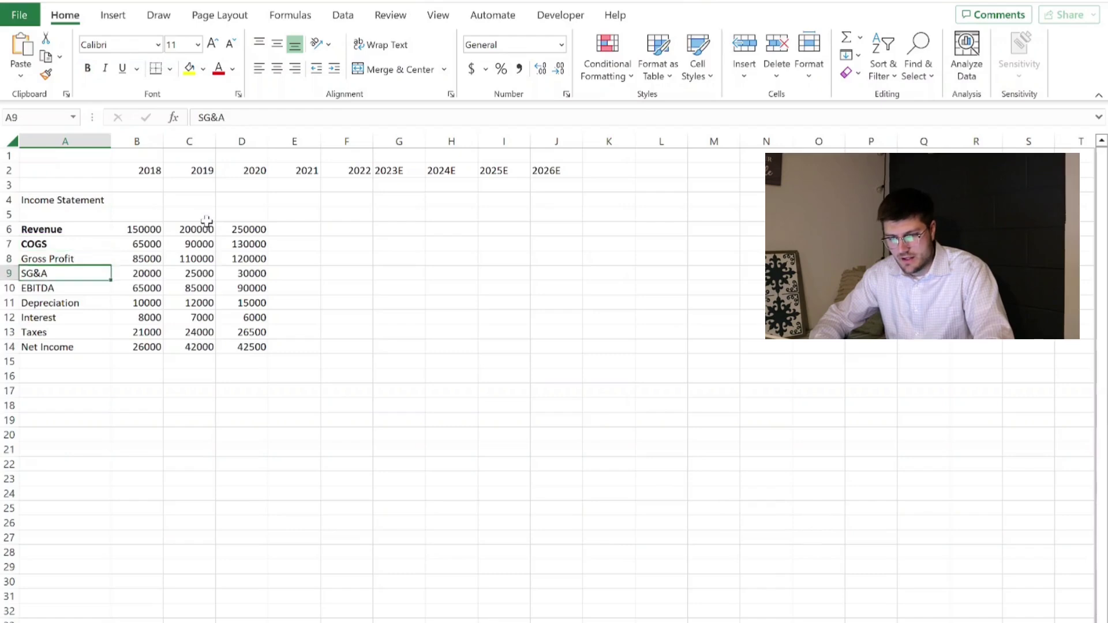
{"action": "key", "text": "ctrl+b"}
{"action": "key", "text": "Down"}
{"action": "key", "text": "Down"}
{"action": "key", "text": "ctrl+b"}
{"action": "key", "text": "Down"}
{"action": "key", "text": "ctrl+b"}
{"action": "key", "text": "Down"}
{"action": "key", "text": "ctrl+b"}
{"action": "key", "text": "Down"}
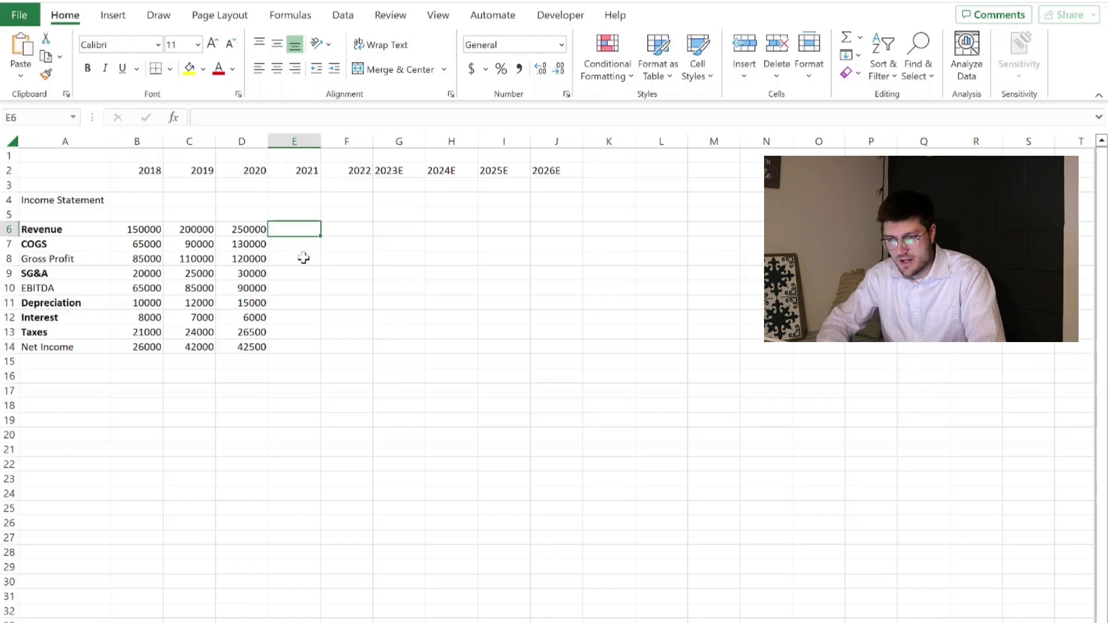
- Enter 2021 Revenue 300000 and COGS 165000, and start the Gross Profit formula =E6-E7
{"action": "type", "text": "300000"}
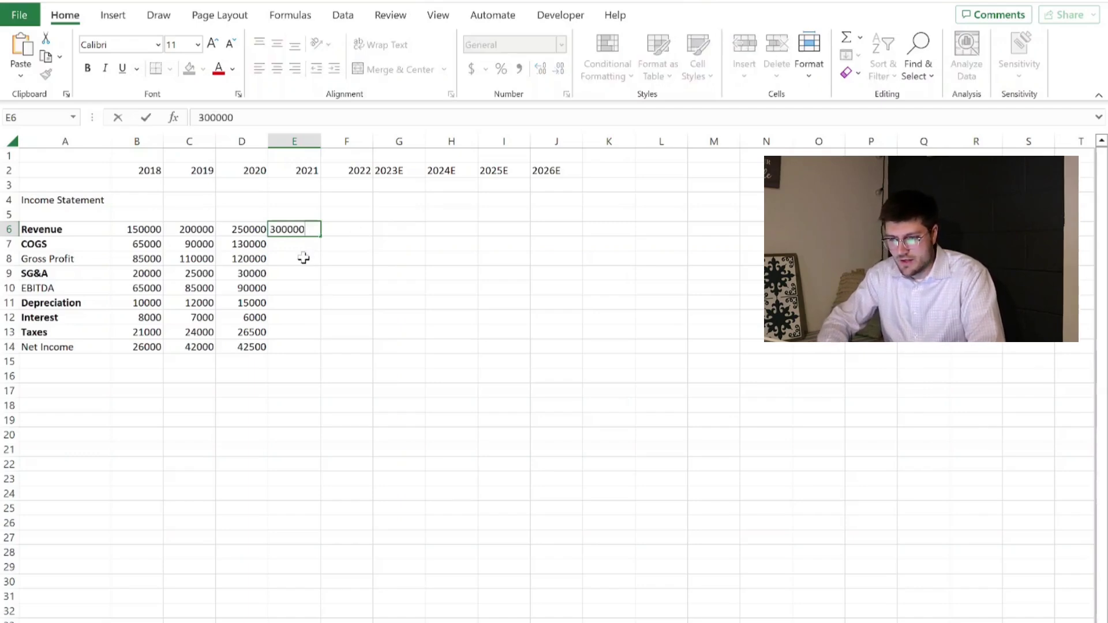
{"action": "key", "text": "Return"}
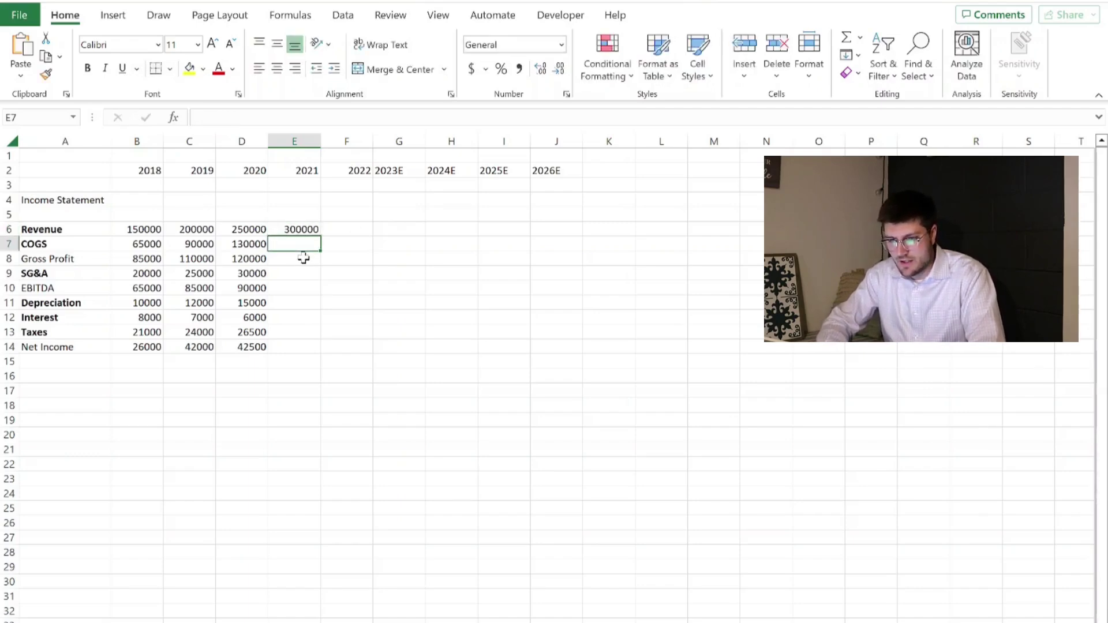
{"action": "type", "text": "165000"}
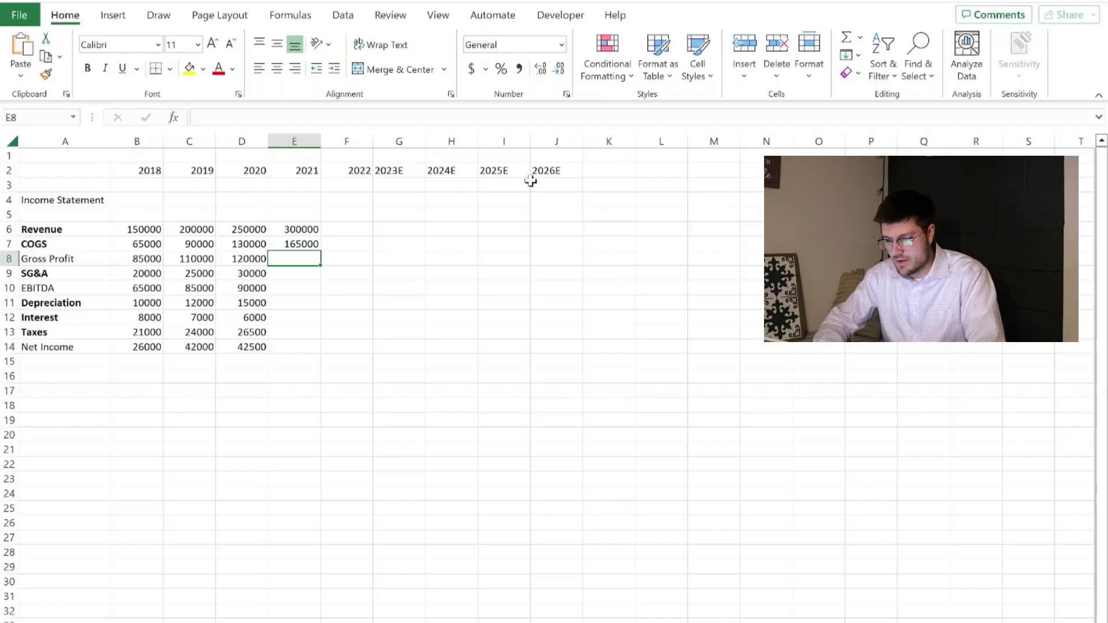
{"action": "type", "text": "="}
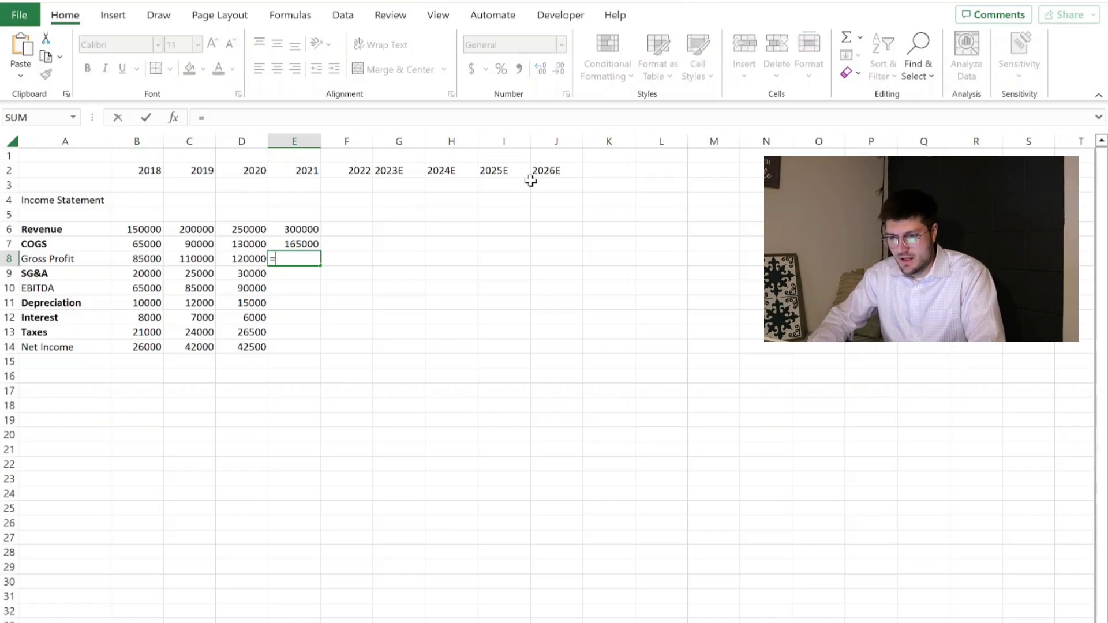
{"action": "key", "text": "Up"}
{"action": "key", "text": "Up"}
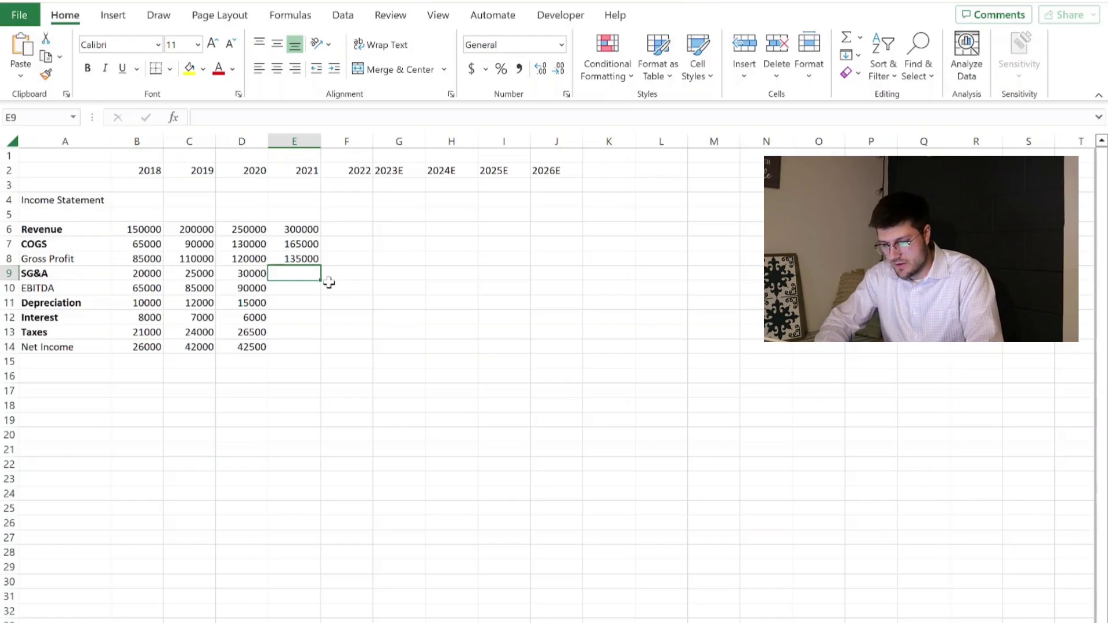
- Enter 2021 SG&A 34500 and build the EBITDA formula =E8-E9 giving 100500
{"action": "type", "text": "34500"}
{"action": "key", "text": "Return"}
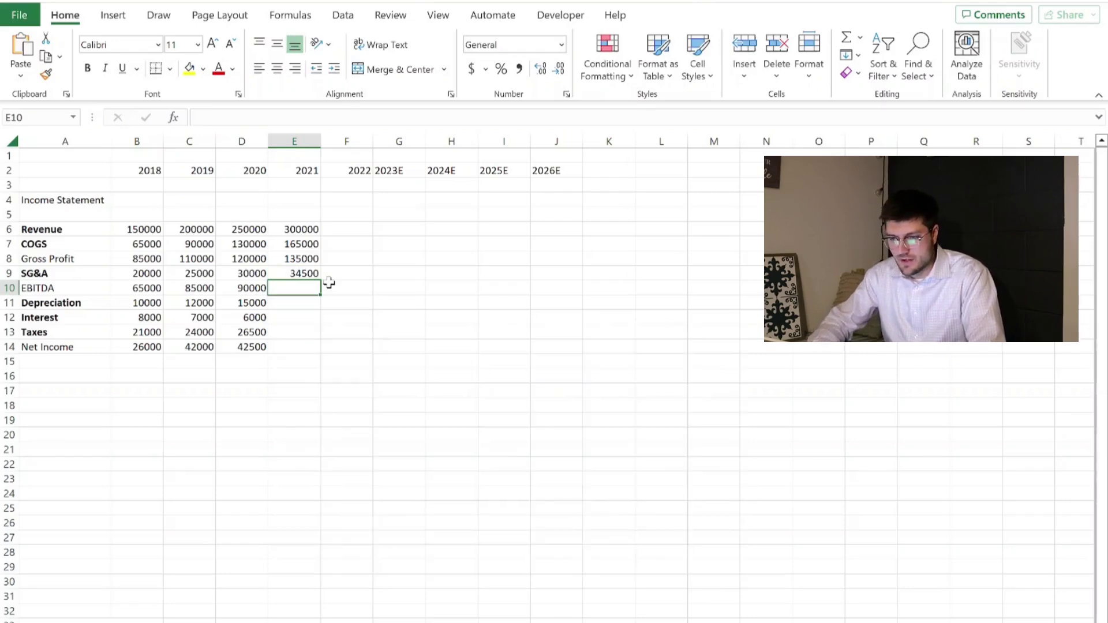
{"action": "type", "text": "="}
{"action": "key", "text": "Up"}
{"action": "key", "text": "Up"}
{"action": "type", "text": "-"}
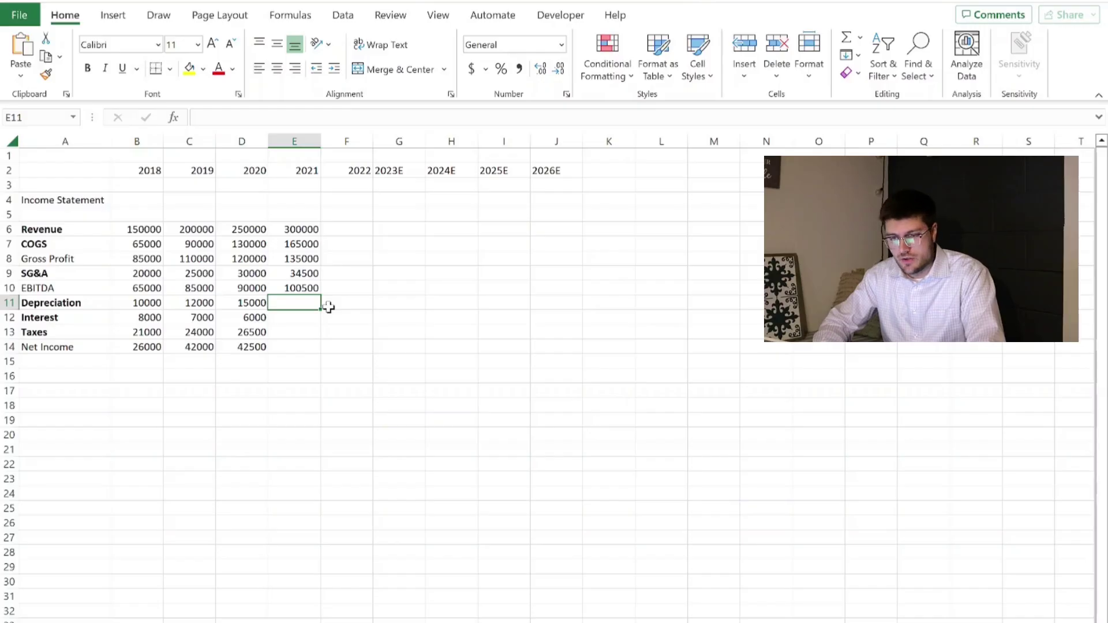
- Enter 2021 Depreciation 15000, Interest 5000 and Taxes 29700
{"action": "type", "text": "15000"}
{"action": "key", "text": "Return"}
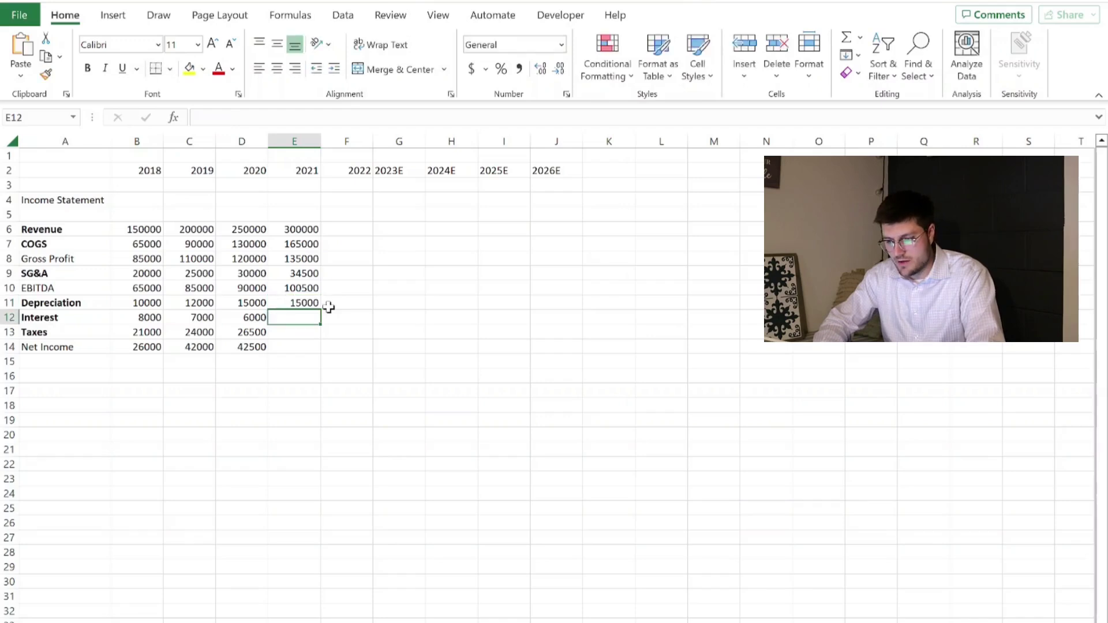
{"action": "type", "text": "5000"}
{"action": "key", "text": "Return"}
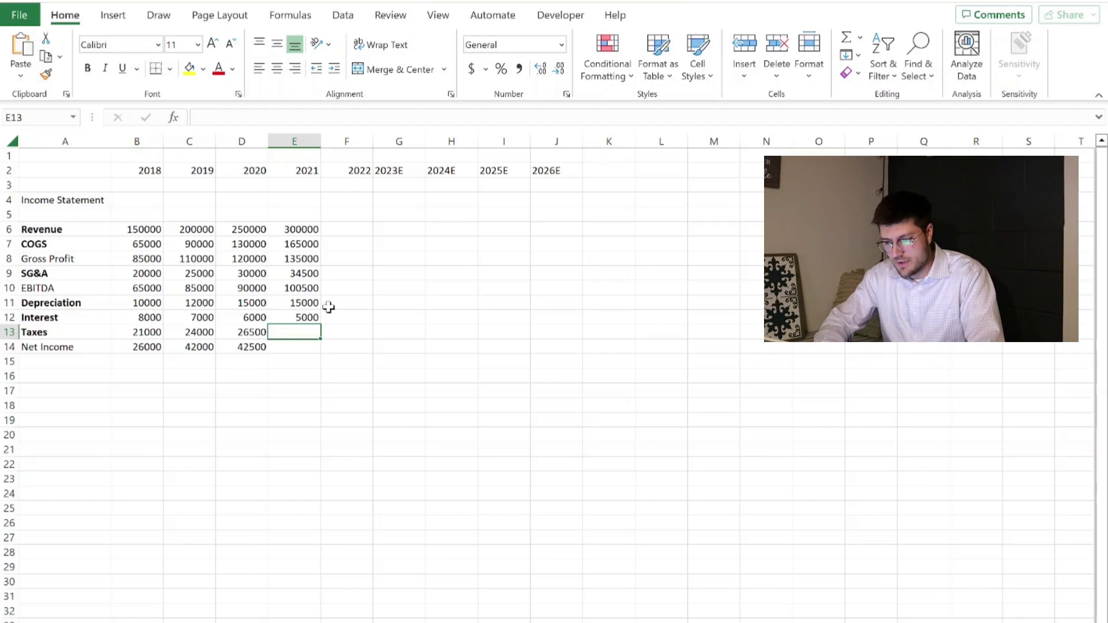
{"action": "type", "text": "29700"}
{"action": "key", "text": "Return"}
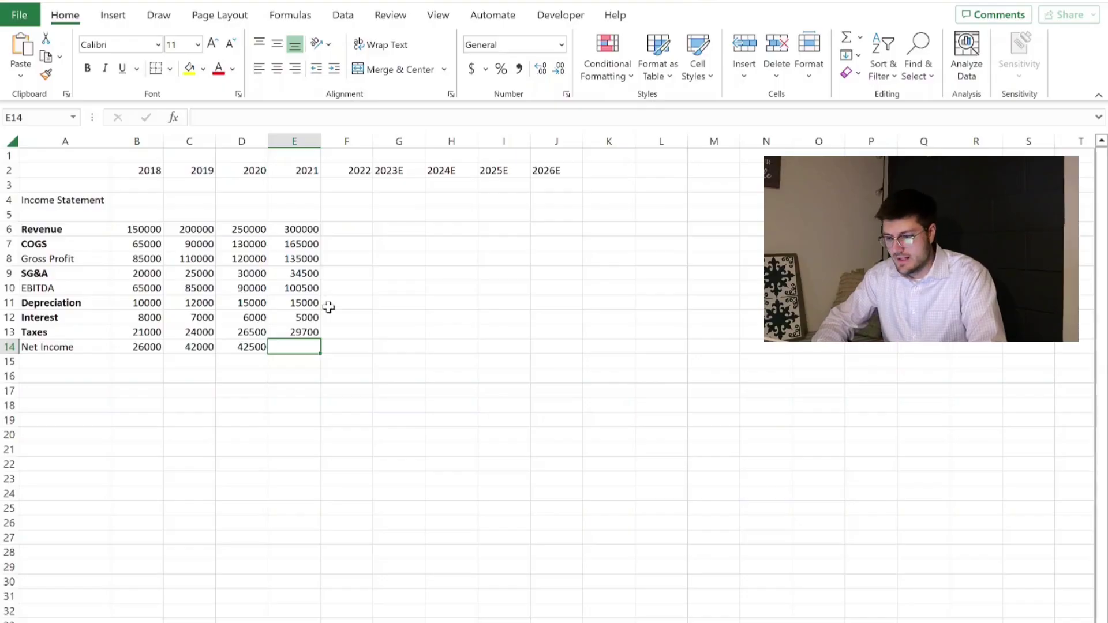
- Add the 2021 Net Income formula =E10-E11-E12-E13, giving 50800
{"action": "type", "text": "="}
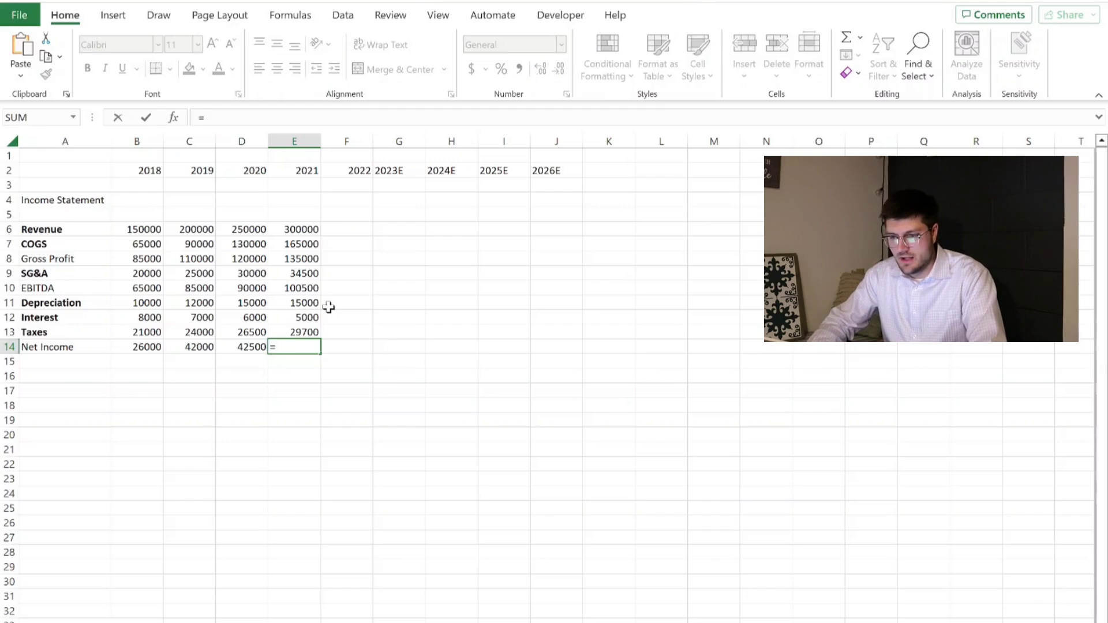
{"action": "key", "text": "Up"}
{"action": "key", "text": "Up"}
{"action": "key", "text": "Up"}
{"action": "key", "text": "Up"}
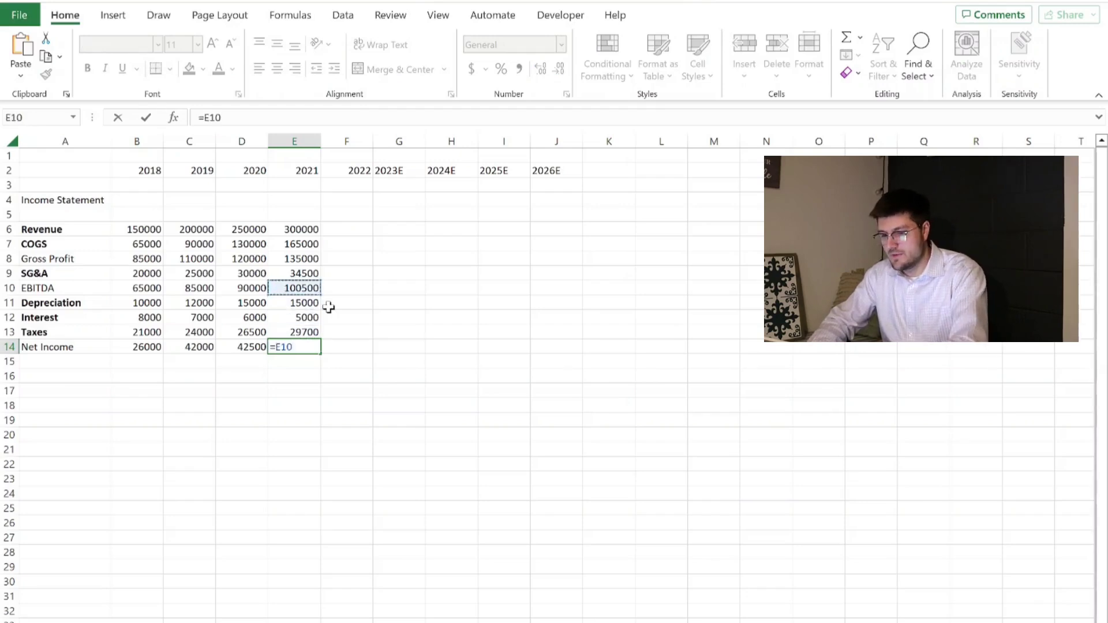
{"action": "type", "text": "-"}
{"action": "key", "text": "Up"}
{"action": "key", "text": "Up"}
{"action": "key", "text": "Up"}
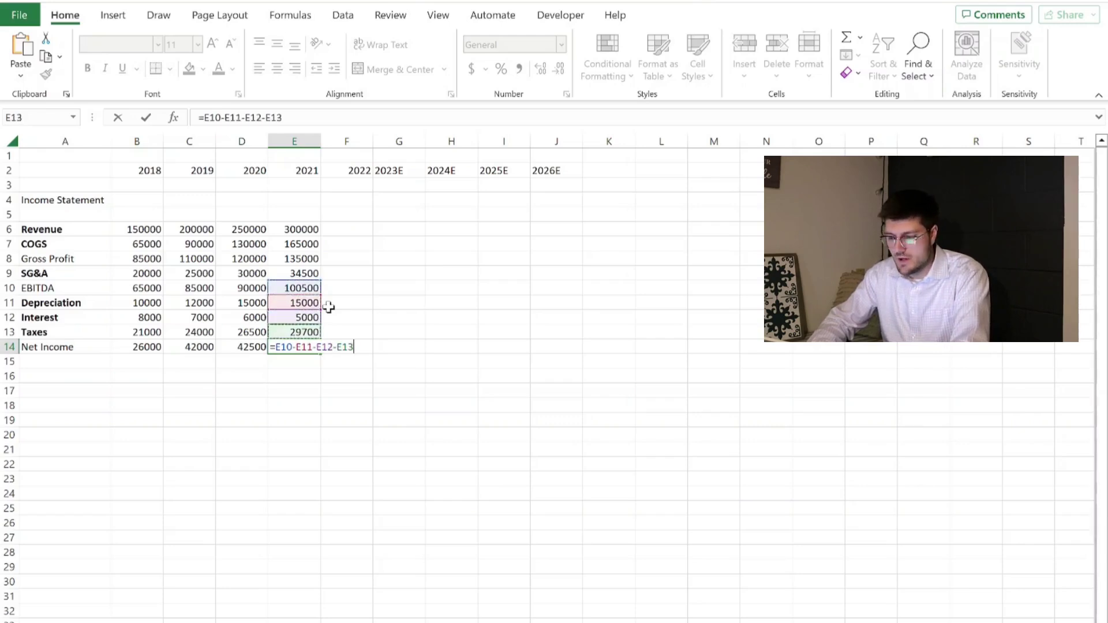
{"action": "key", "text": "Return"}
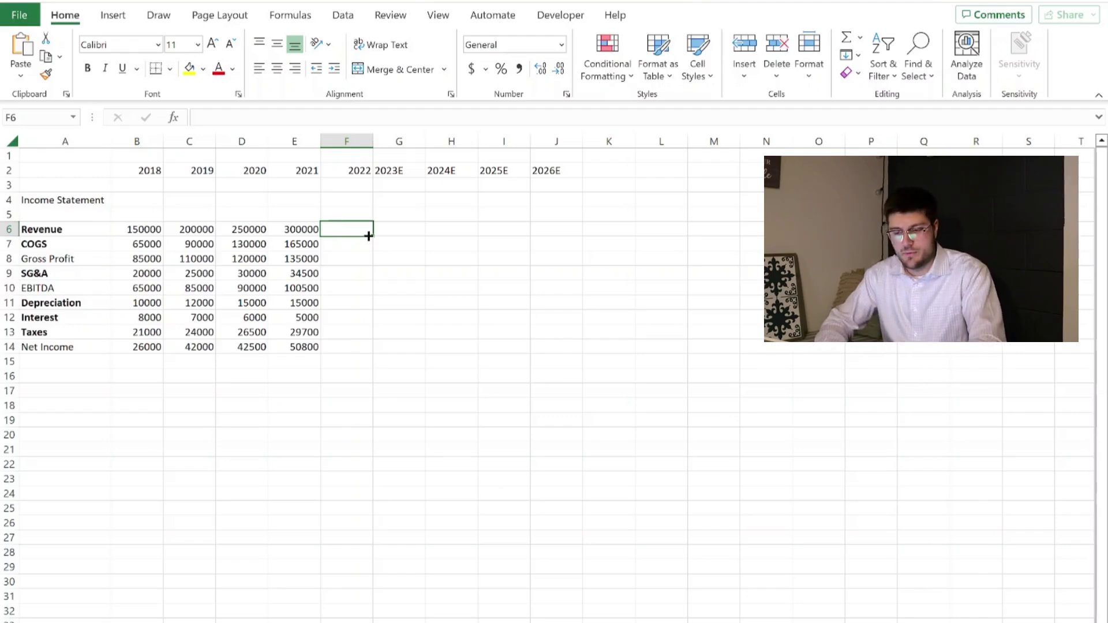
- Enter 340000 in F6 and 190000 in F7, then select the 2021 Gross Profit formula in E8
{"action": "type", "text": "340000"}
{"action": "key", "text": "Return"}
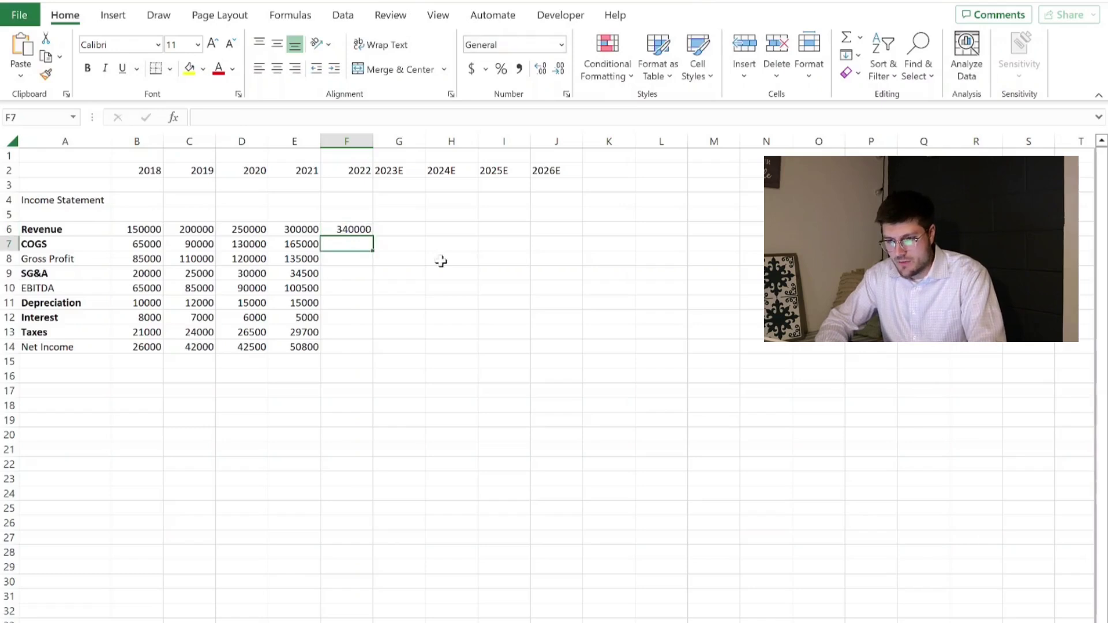
{"action": "type", "text": "190000"}
{"action": "key", "text": "Return"}
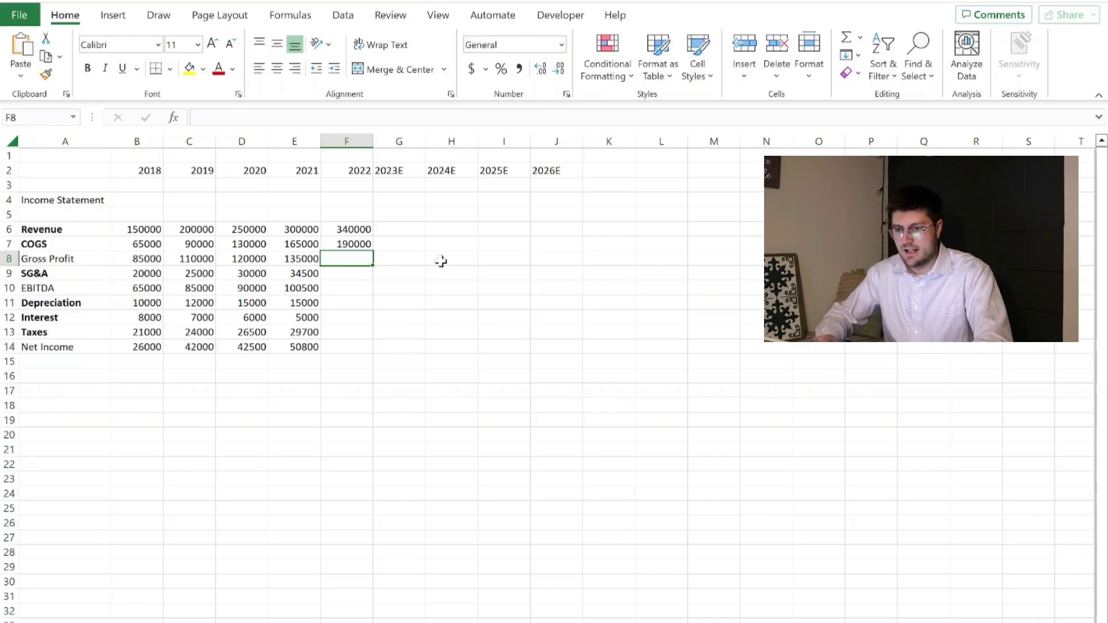
{"action": "left_click", "coordinate": [304, 258]}
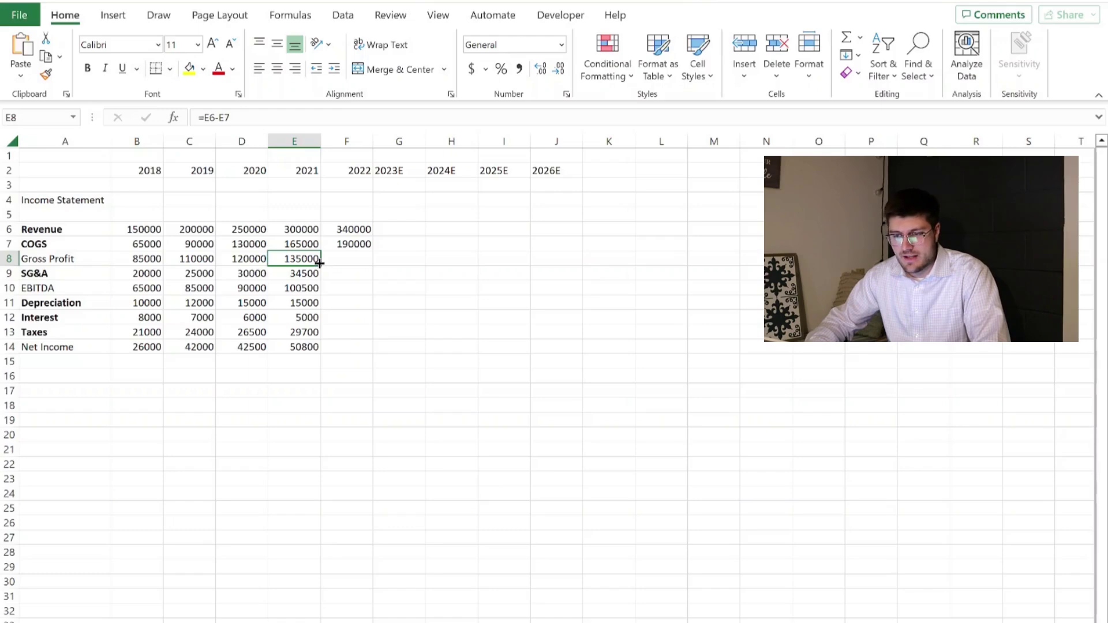
- Fill the Gross Profit formula into 2022 as =F6-F7 (150000) and compare it with 2021's
{"action": "left_click_drag", "start_coordinate": [320, 263], "coordinate": [366, 265]}
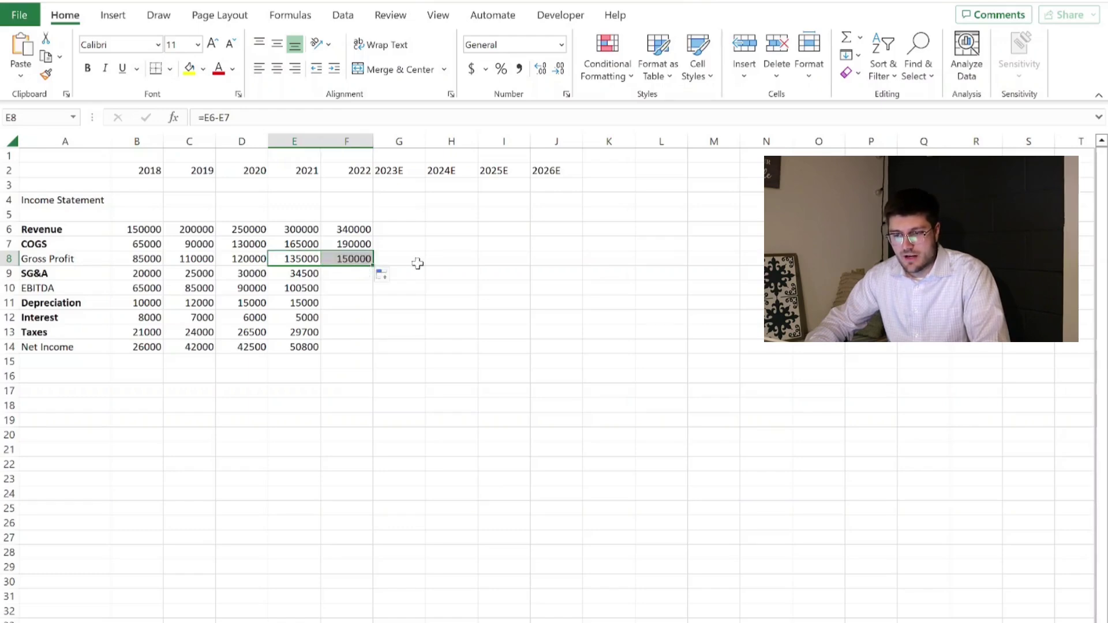
{"action": "left_click", "coordinate": [382, 259]}
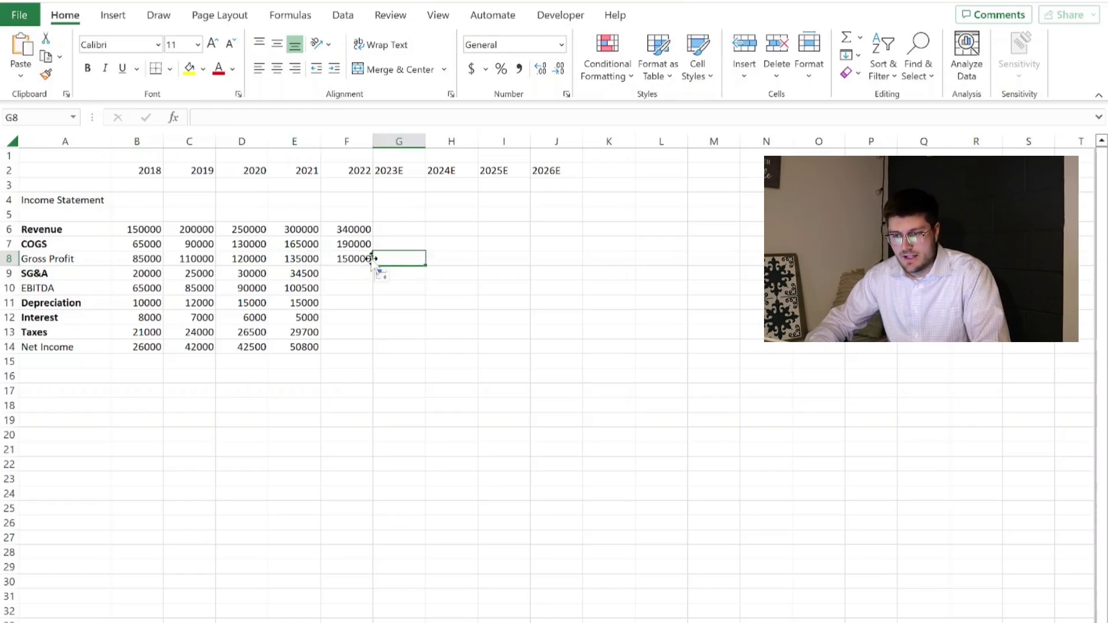
{"action": "left_click", "coordinate": [370, 259]}
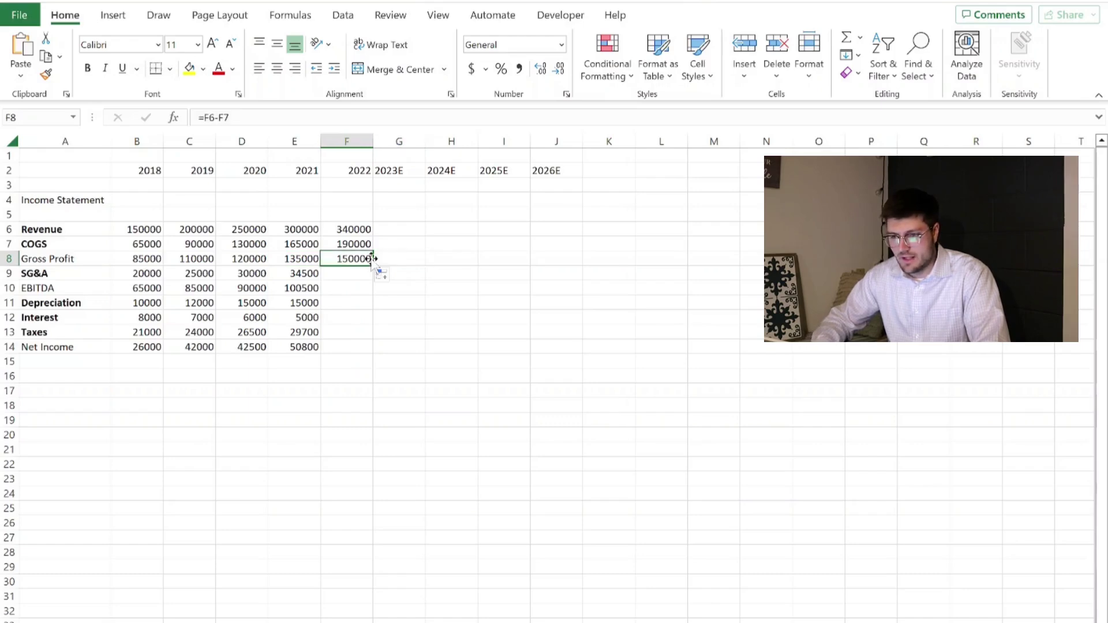
{"action": "key", "text": "Left"}
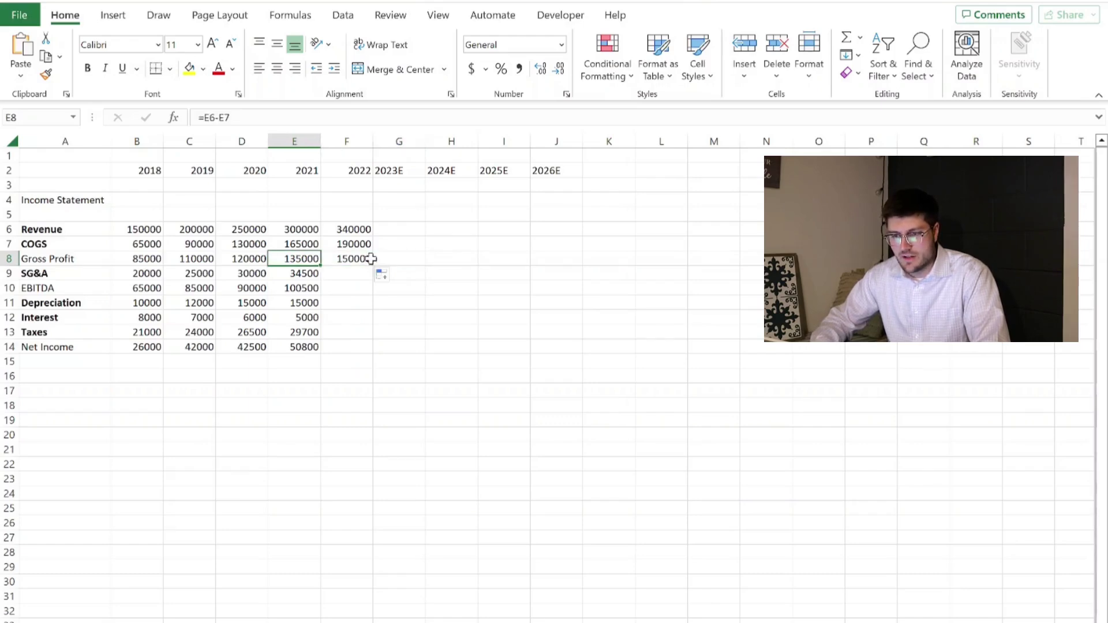
{"action": "key", "text": "Right"}
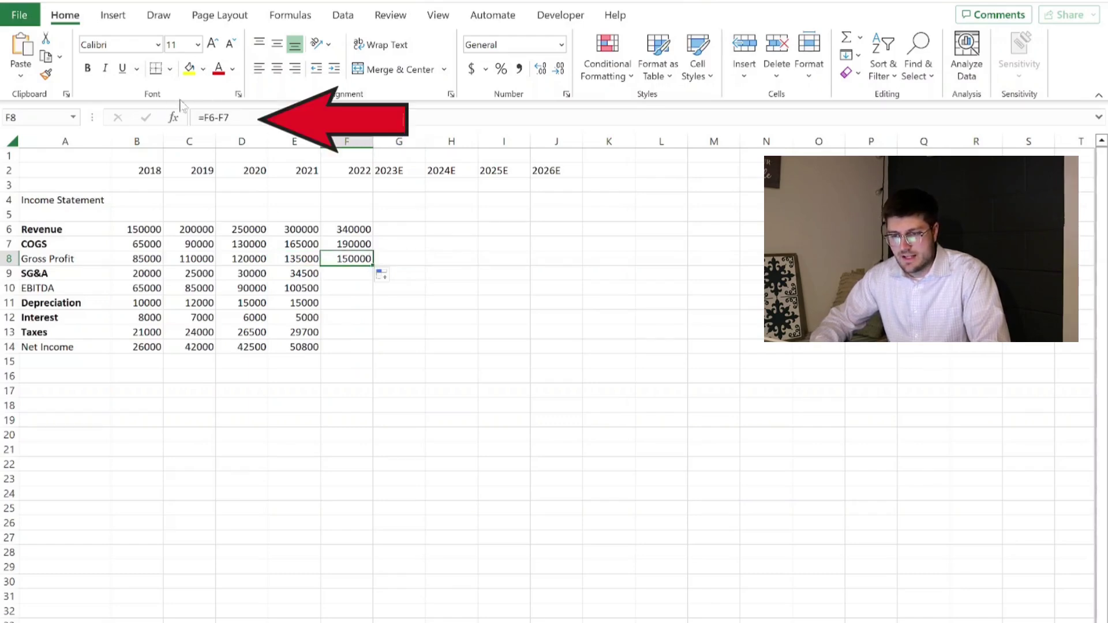
{"action": "key", "text": "Left"}
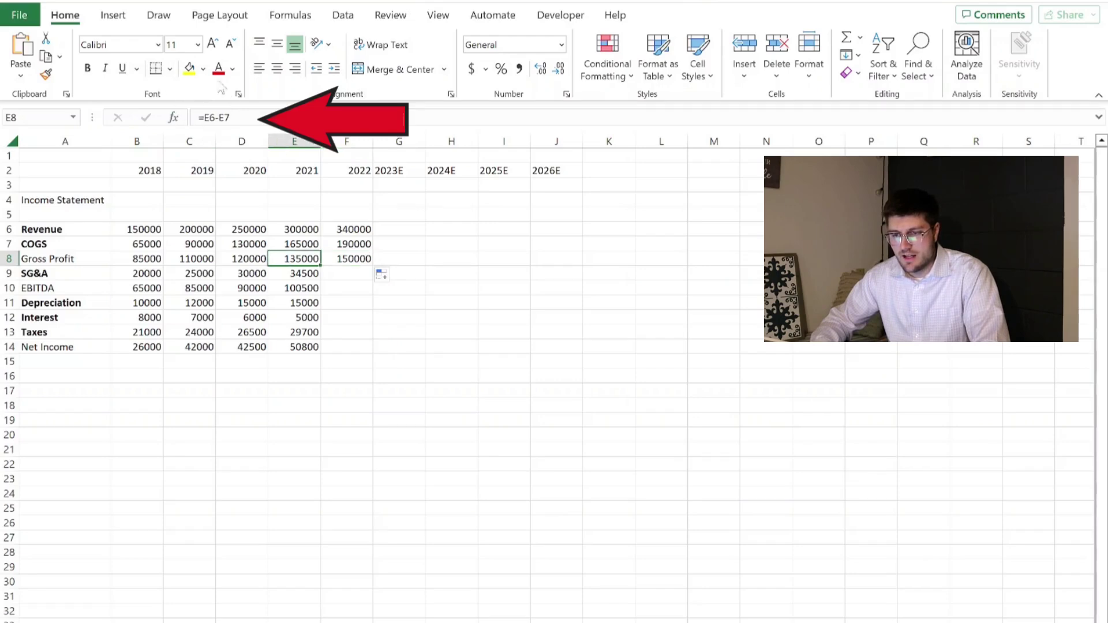
{"action": "key", "text": "Right"}
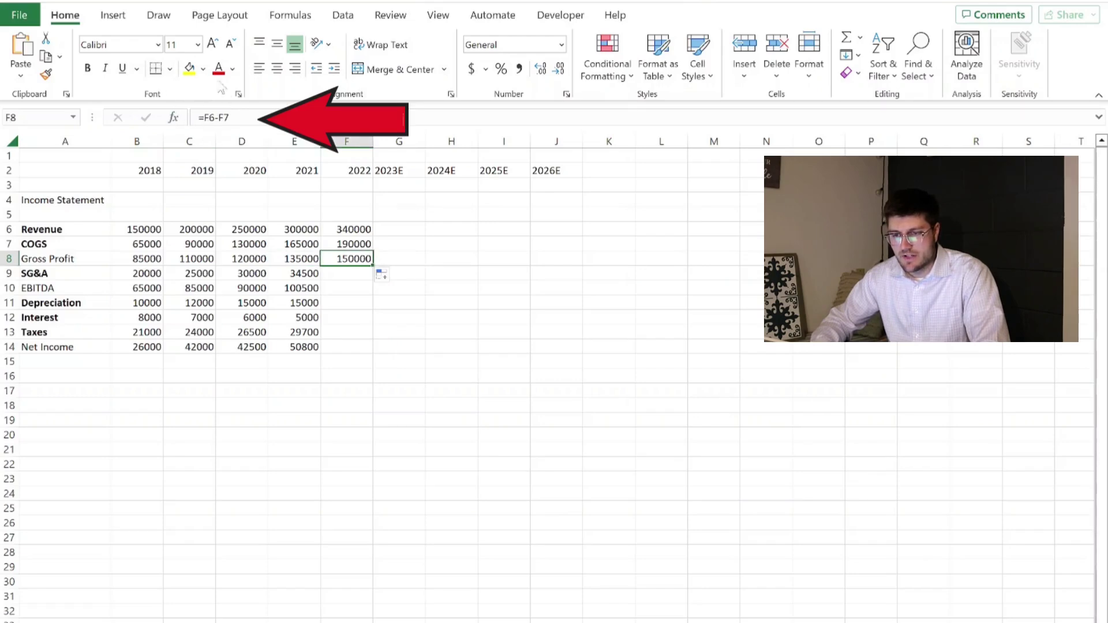
{"action": "left_click", "coordinate": [362, 274]}
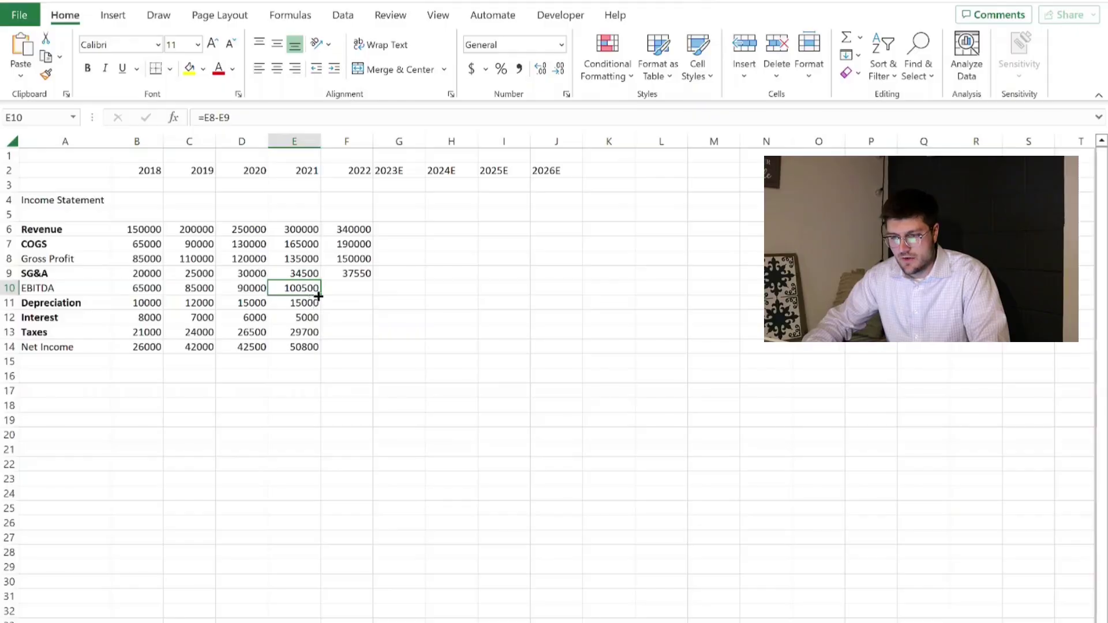
- Extend EBITDA (112450), Depreciation 15000 and the Interest trend (4000) into 2022
{"action": "left_click_drag", "start_coordinate": [318, 296], "coordinate": [358, 294]}
{"action": "left_click", "coordinate": [349, 305]}
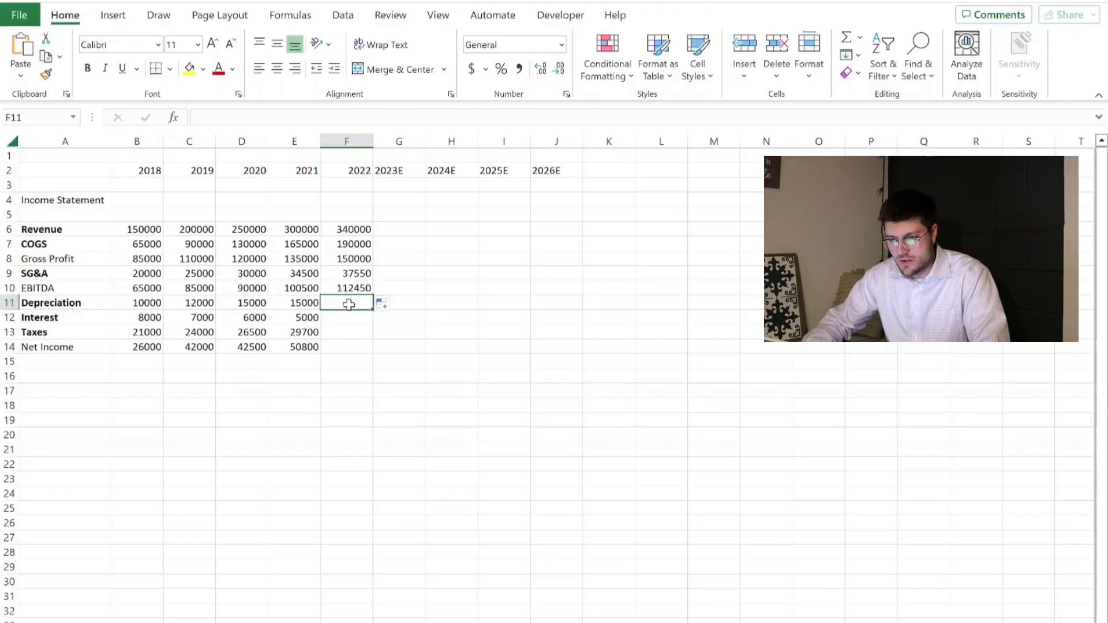
{"action": "key", "text": "Down"}
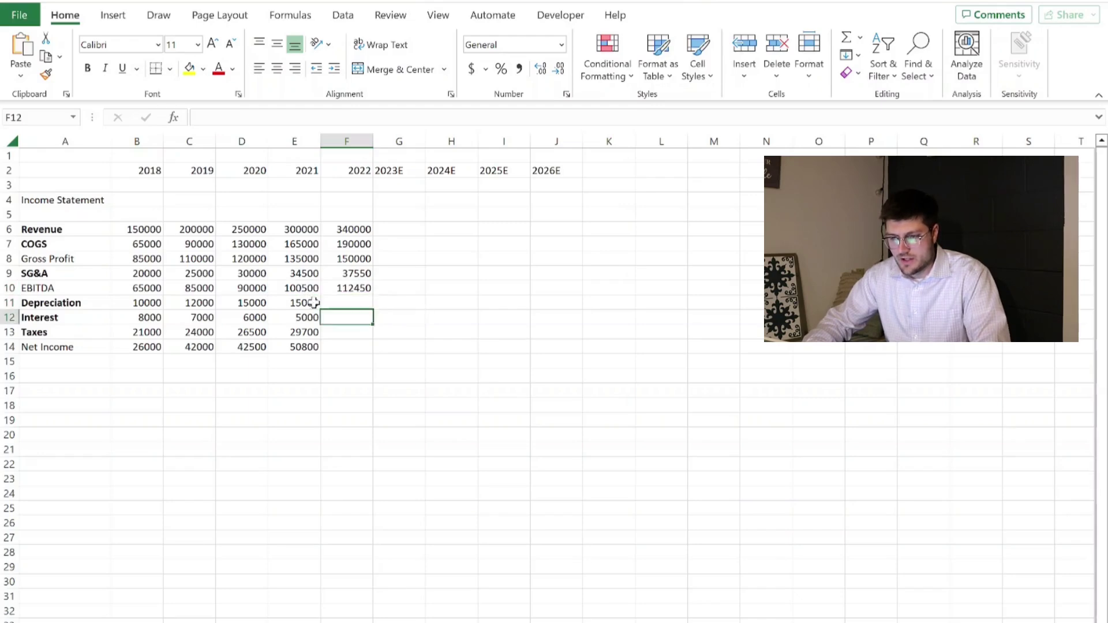
{"action": "left_click", "coordinate": [313, 303]}
{"action": "left_click_drag", "start_coordinate": [321, 311], "coordinate": [375, 309]}
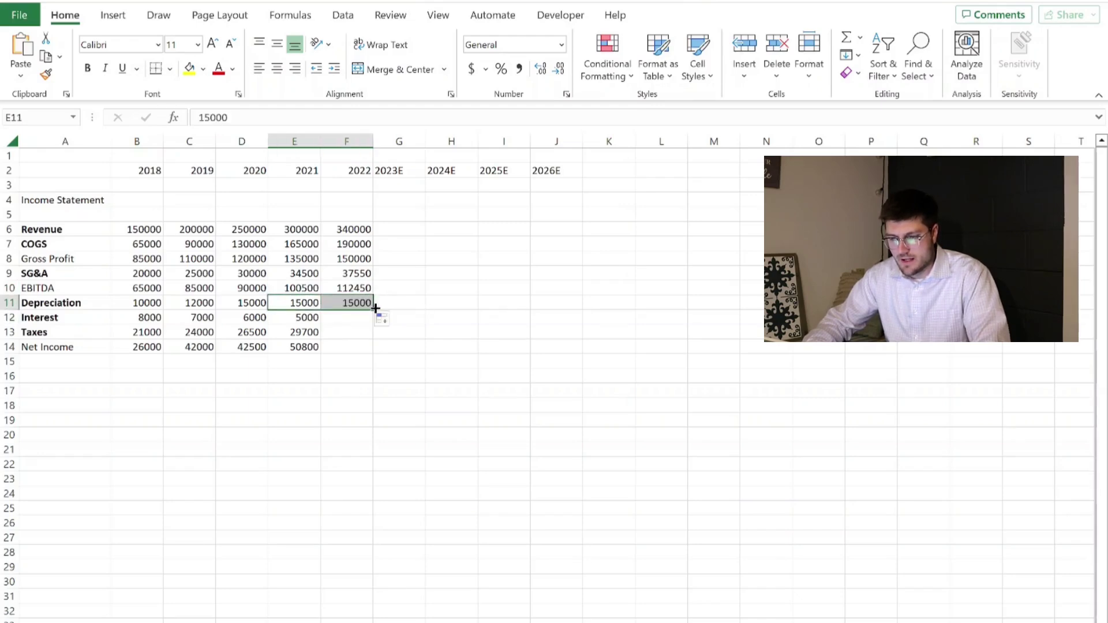
{"action": "left_click", "coordinate": [347, 316]}
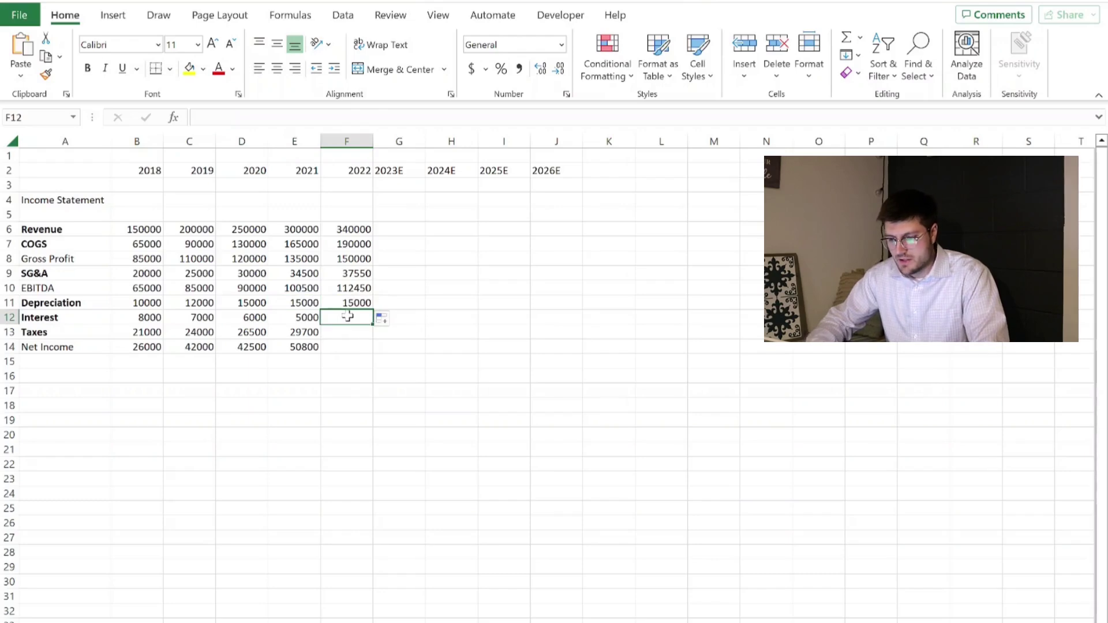
{"action": "left_click_drag", "start_coordinate": [174, 317], "coordinate": [370, 327]}
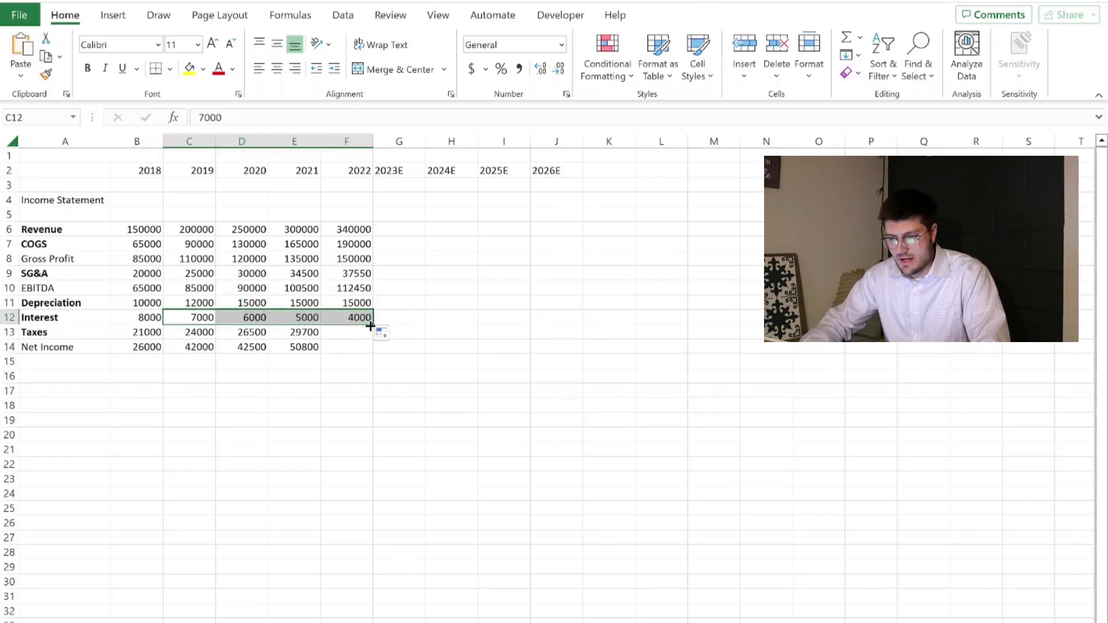
- Enter 2022 Taxes as 32300, correcting a mistyped value, and check Net Income 61150
{"action": "left_click", "coordinate": [348, 328]}
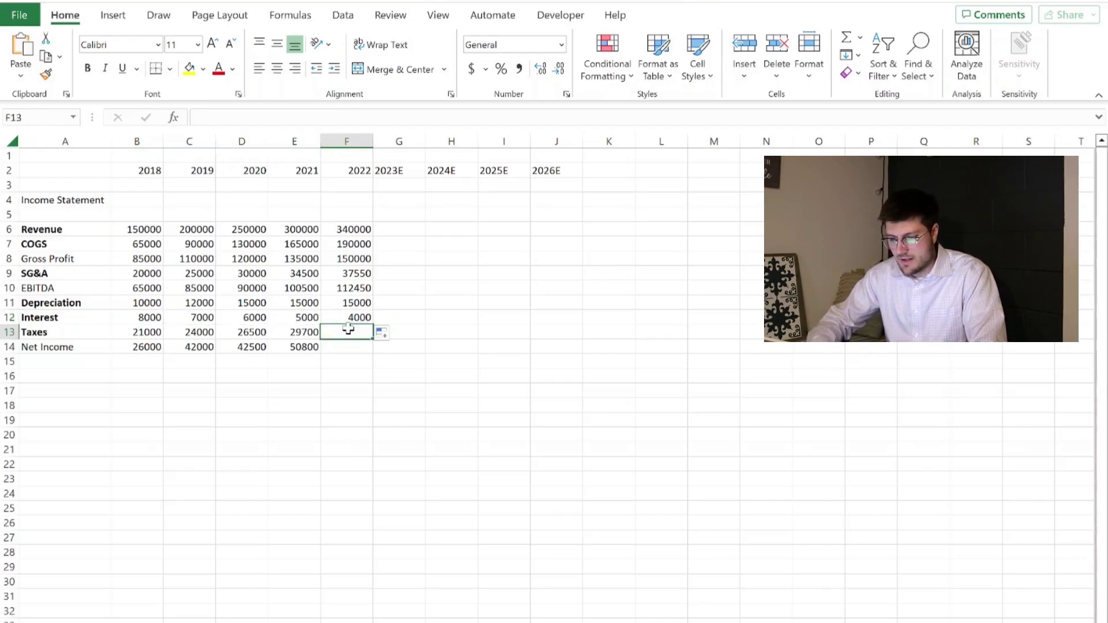
{"action": "type", "text": "324000"}
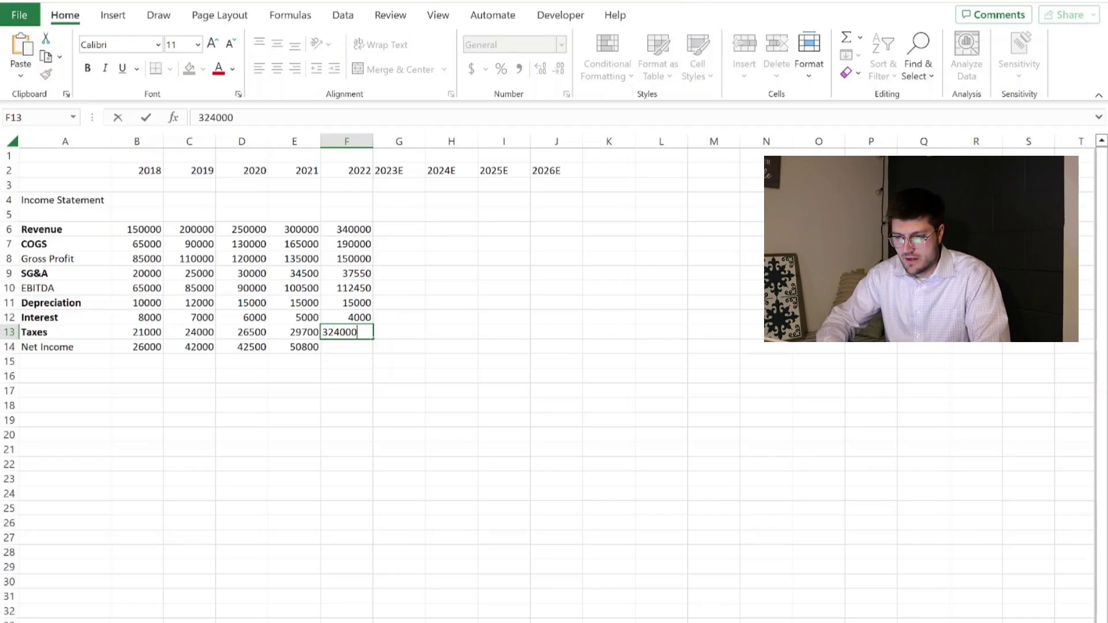
{"action": "key", "text": "Return"}
{"action": "left_click", "coordinate": [348, 329]}
{"action": "type", "text": "32300"}
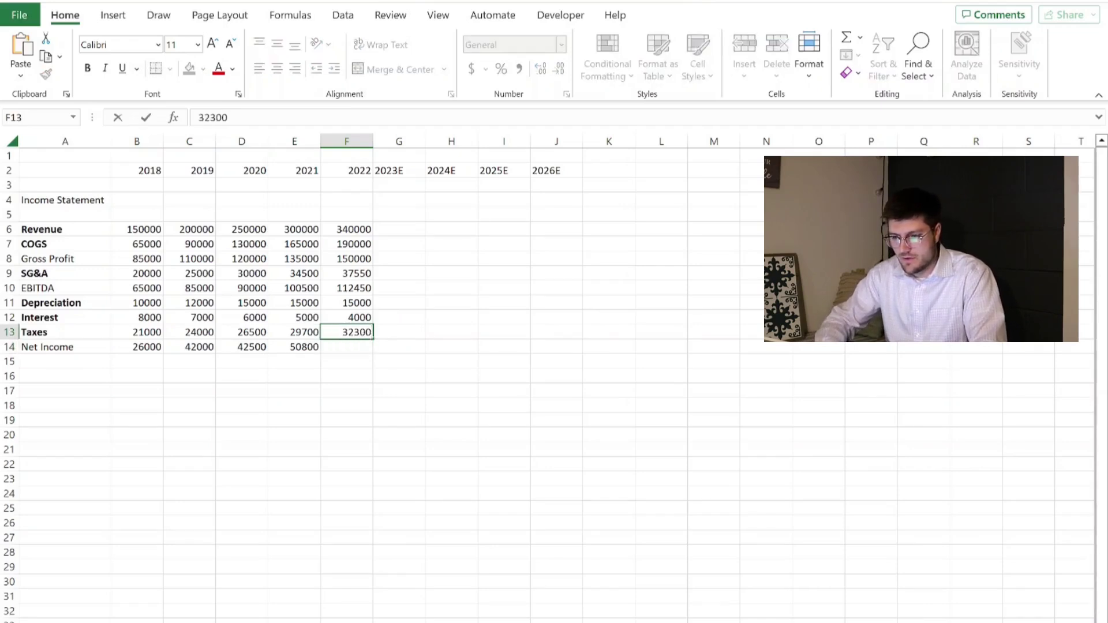
{"action": "key", "text": "Return"}
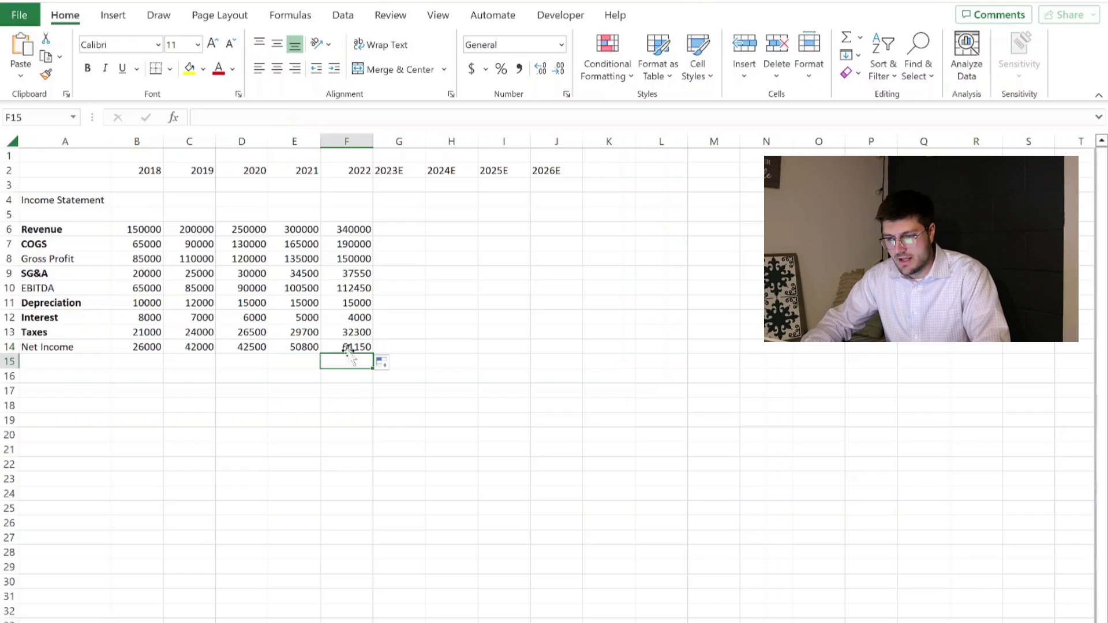
{"action": "left_click", "coordinate": [344, 347]}
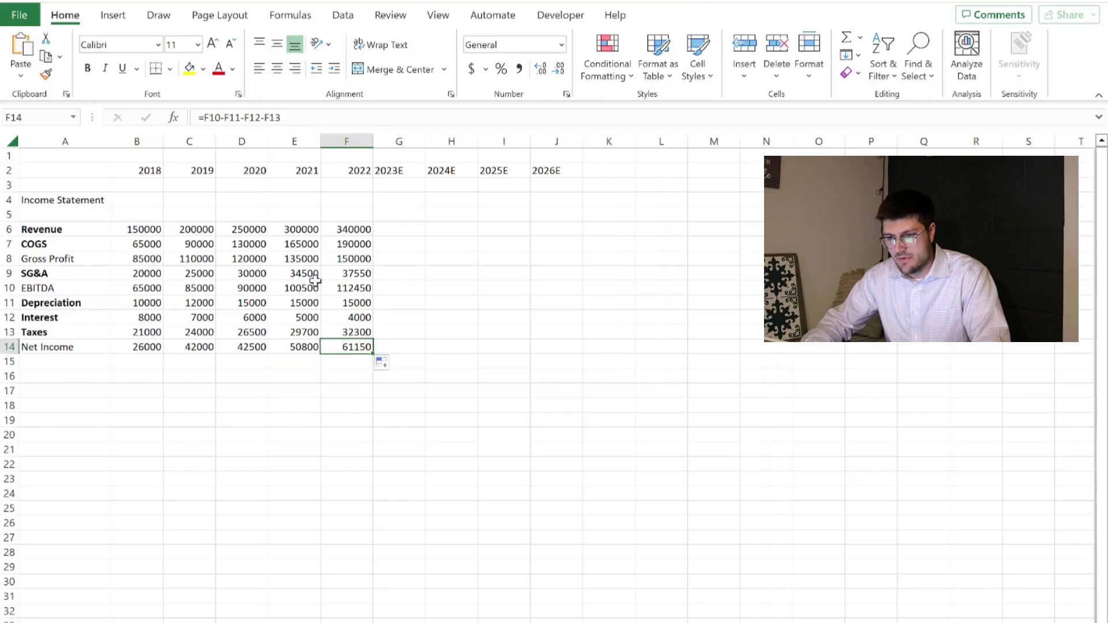
- Type the labels Assumptions, Revenue growth and Cost growth in A16:A18
{"action": "left_click", "coordinate": [414, 342]}
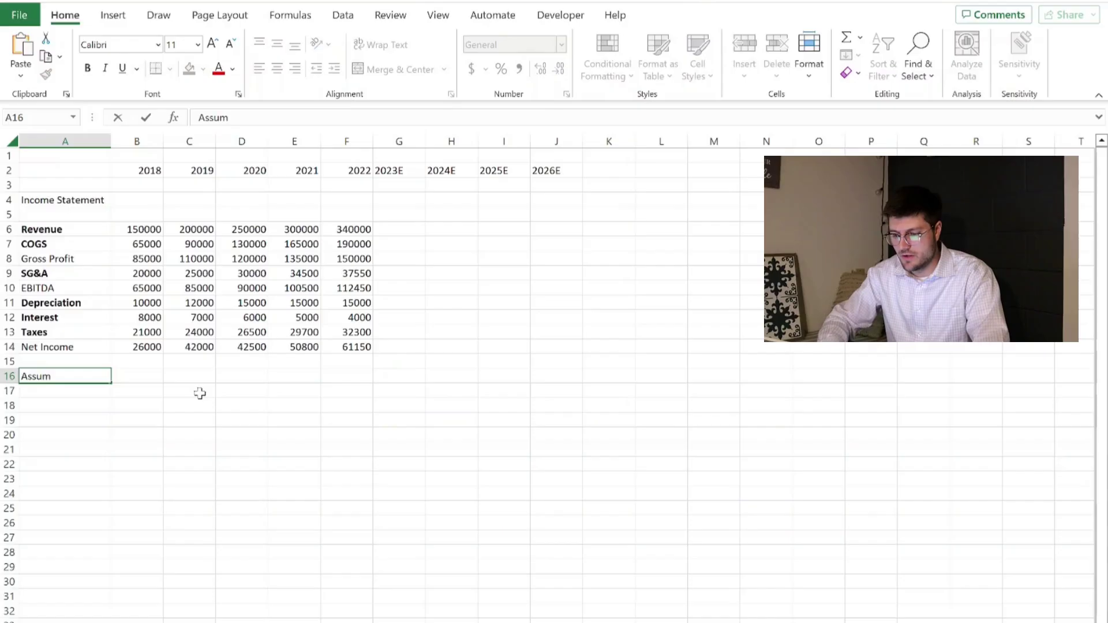
{"action": "type", "text": "ptions"}
{"action": "key", "text": "Return"}
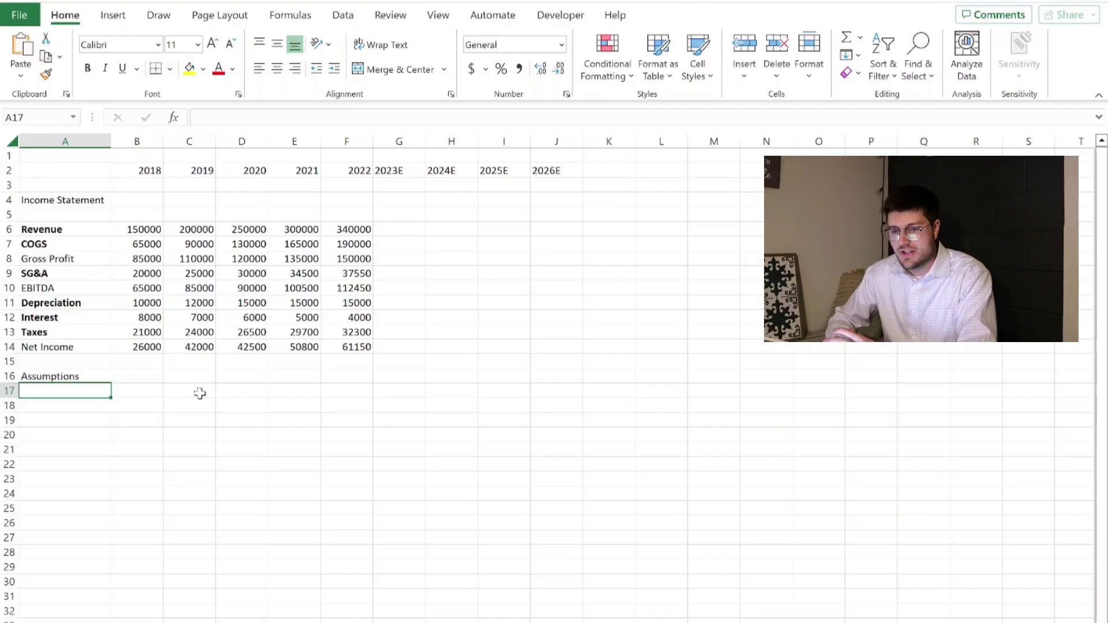
{"action": "type", "text": "R"}
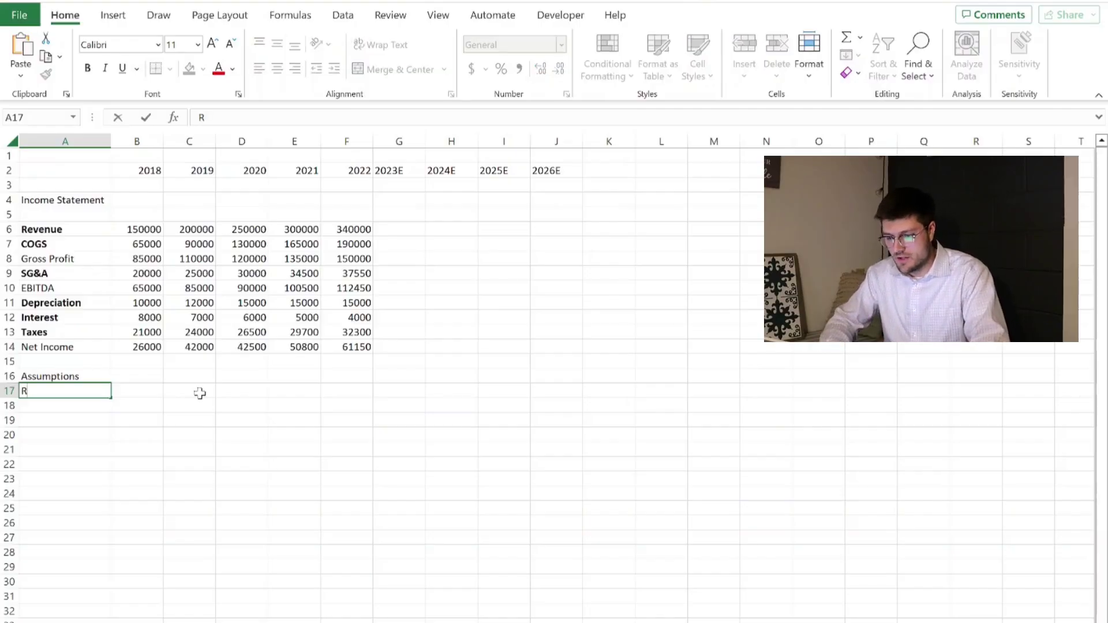
{"action": "type", "text": "evenue growth"}
{"action": "key", "text": "Return"}
{"action": "type", "text": "Cost growth"}
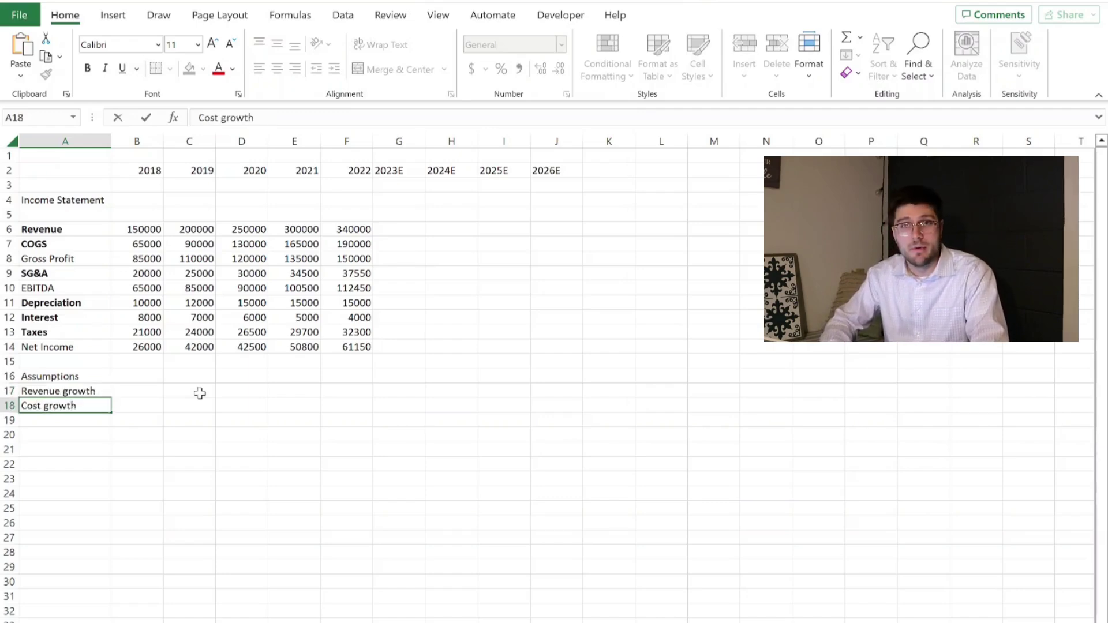
- Enter the growth rates 0.3 for Revenue growth and 0.2 for Cost growth in B17:B18
{"action": "left_click", "coordinate": [144, 391]}
{"action": "type", "text": ".03"}
{"action": "key", "text": "Return"}
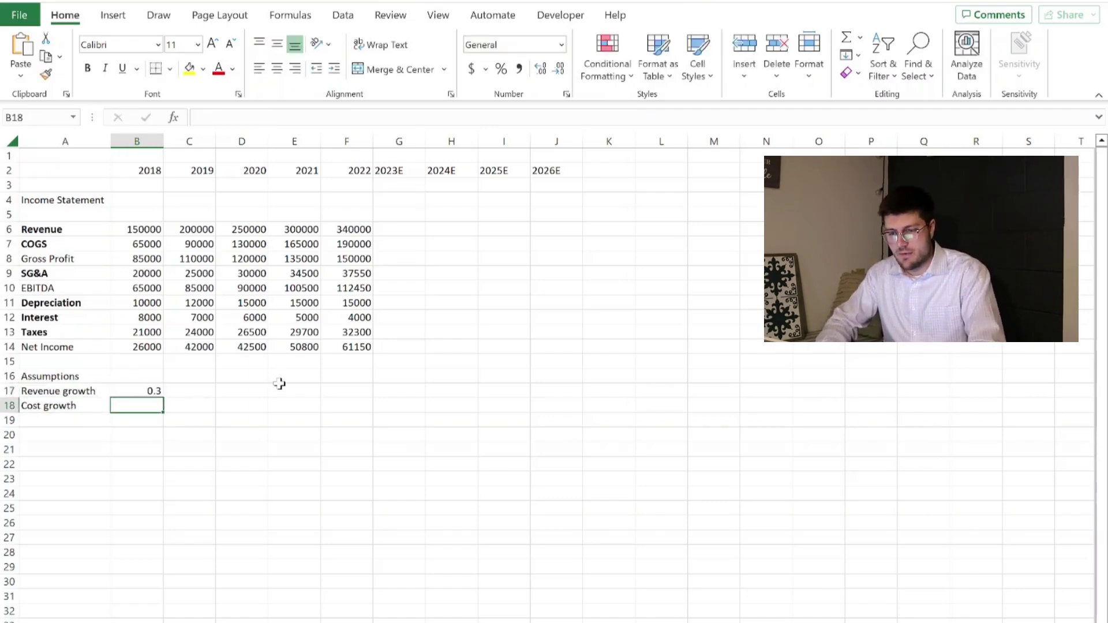
{"action": "type", "text": ".2"}
{"action": "key", "text": "Return"}
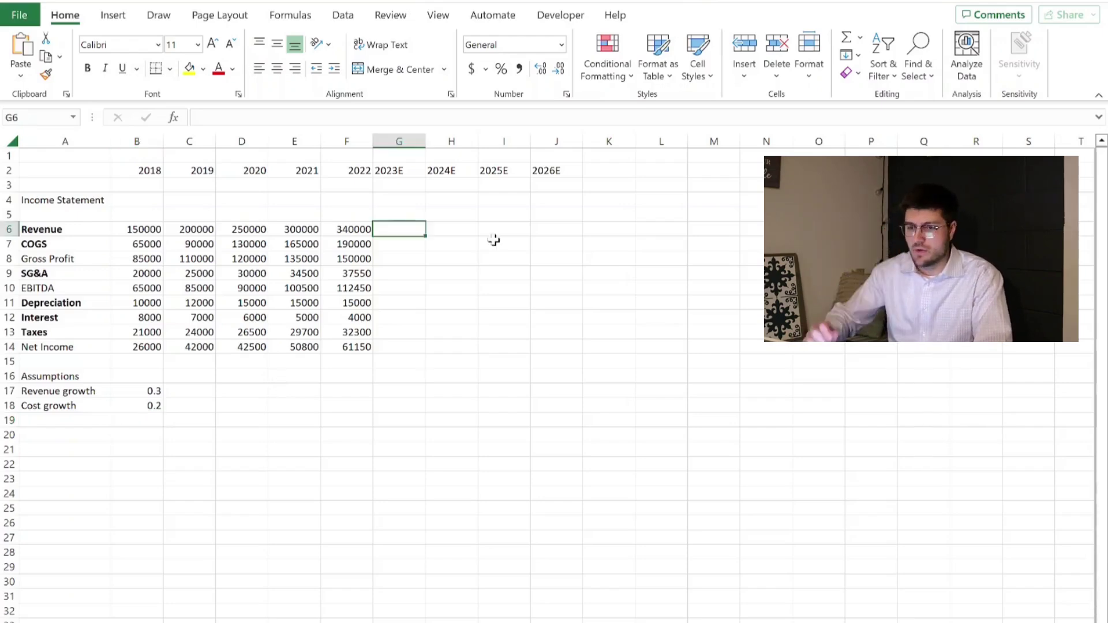
- Project 2023E Revenue with =F6*(1+B17), giving 442000
{"action": "type", "text": "="}
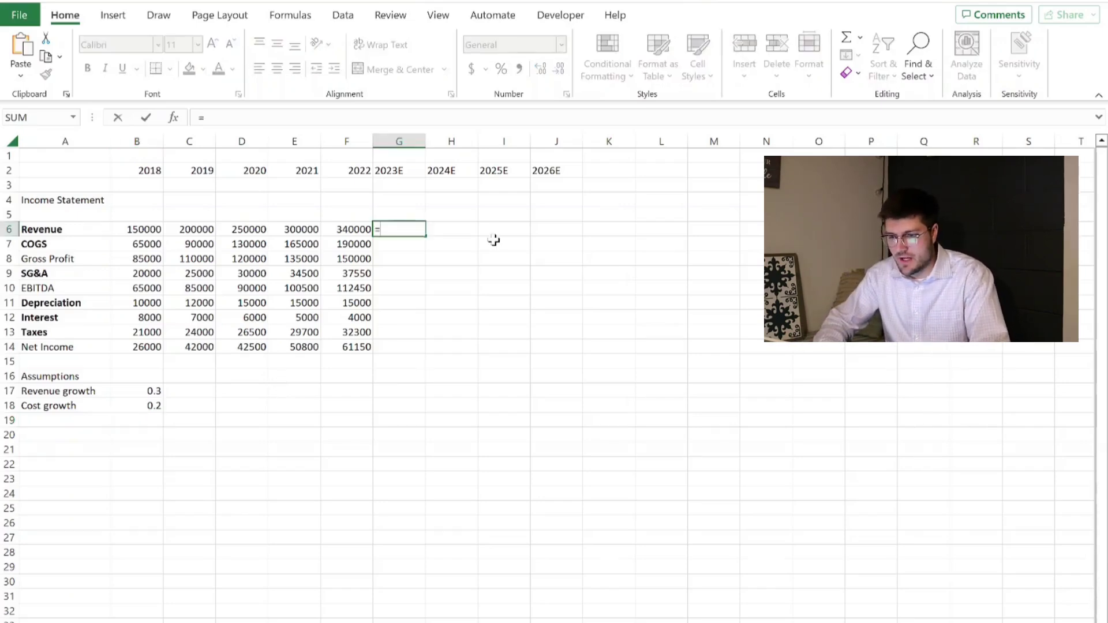
{"action": "key", "text": "Left"}
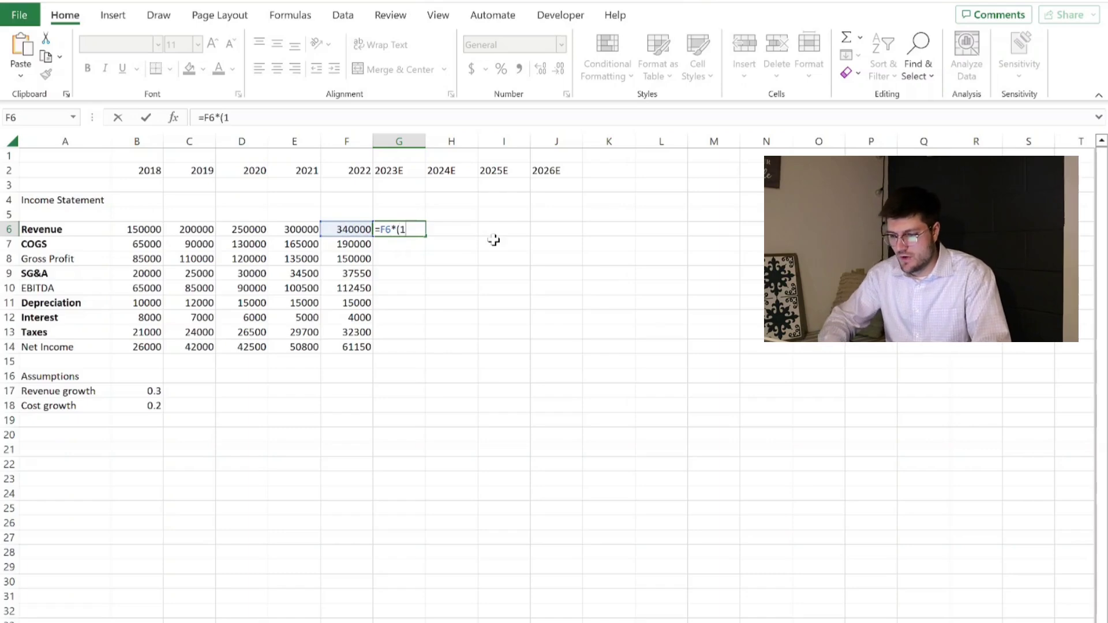
{"action": "type", "text": "*(1+"}
{"action": "left_click", "coordinate": [120, 390]}
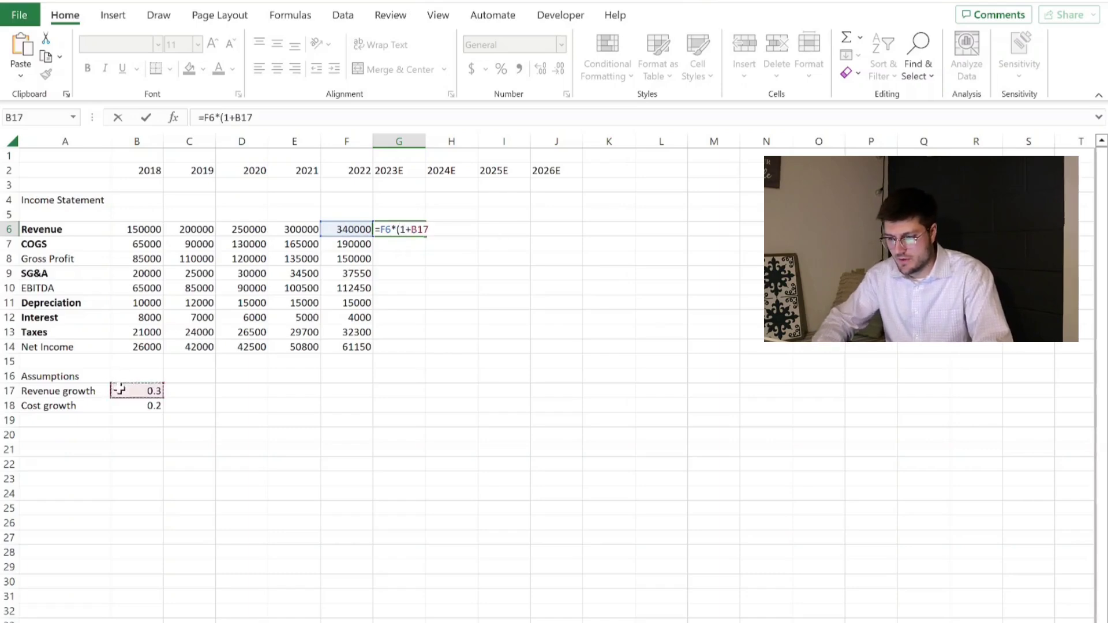
{"action": "type", "text": ")"}
{"action": "key", "text": "Return"}
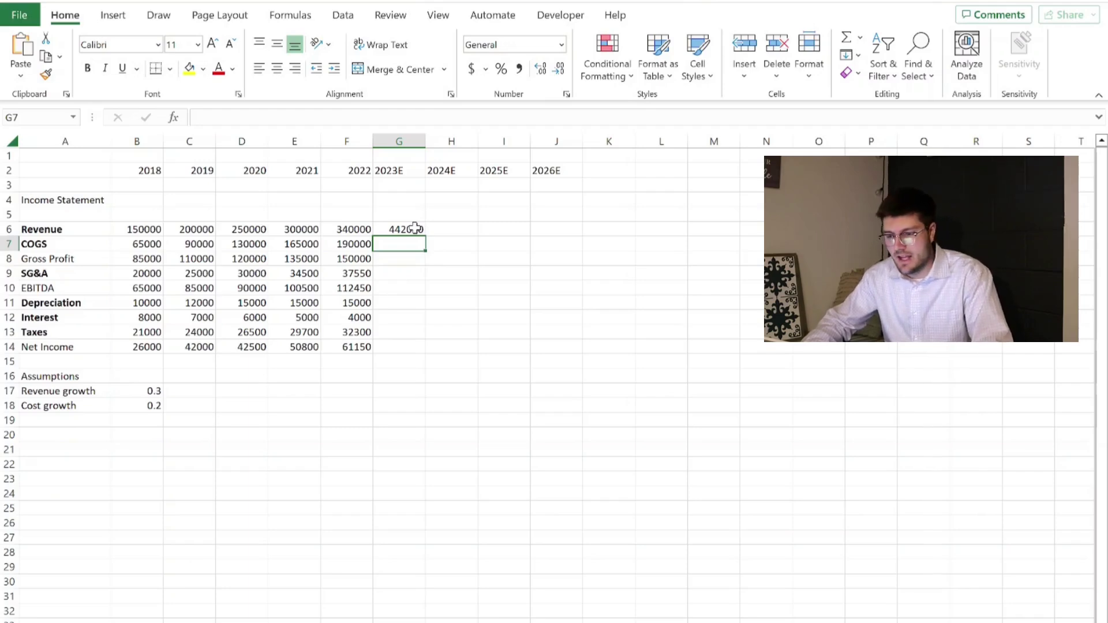
{"action": "left_click", "coordinate": [415, 229]}
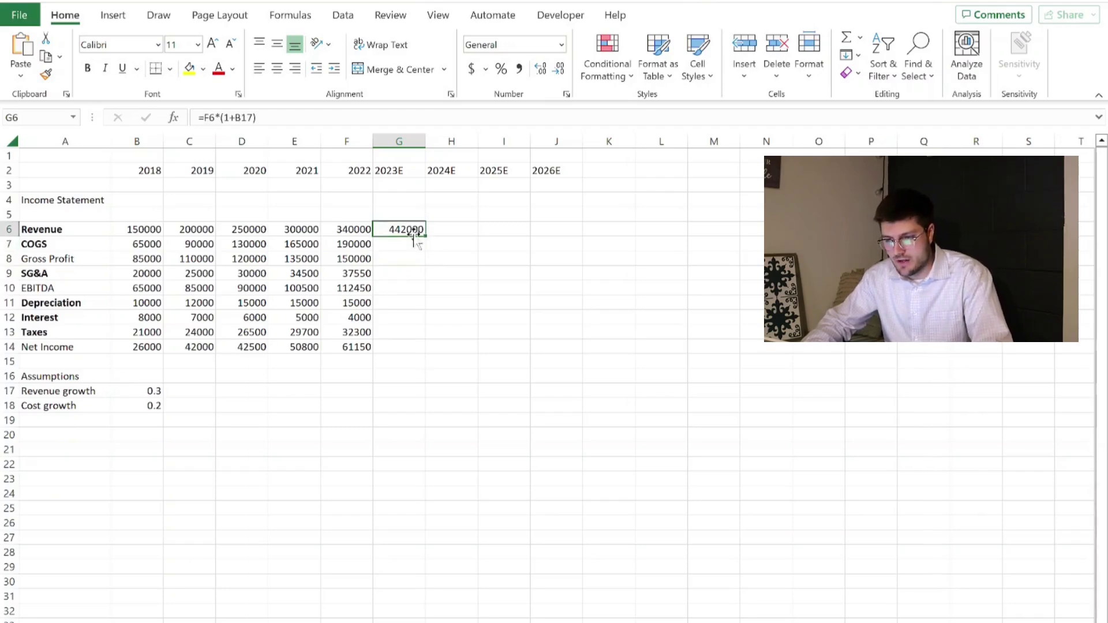
- Project 2023E COGS with =F7*(1+B18), giving 228000
{"action": "left_click", "coordinate": [416, 241]}
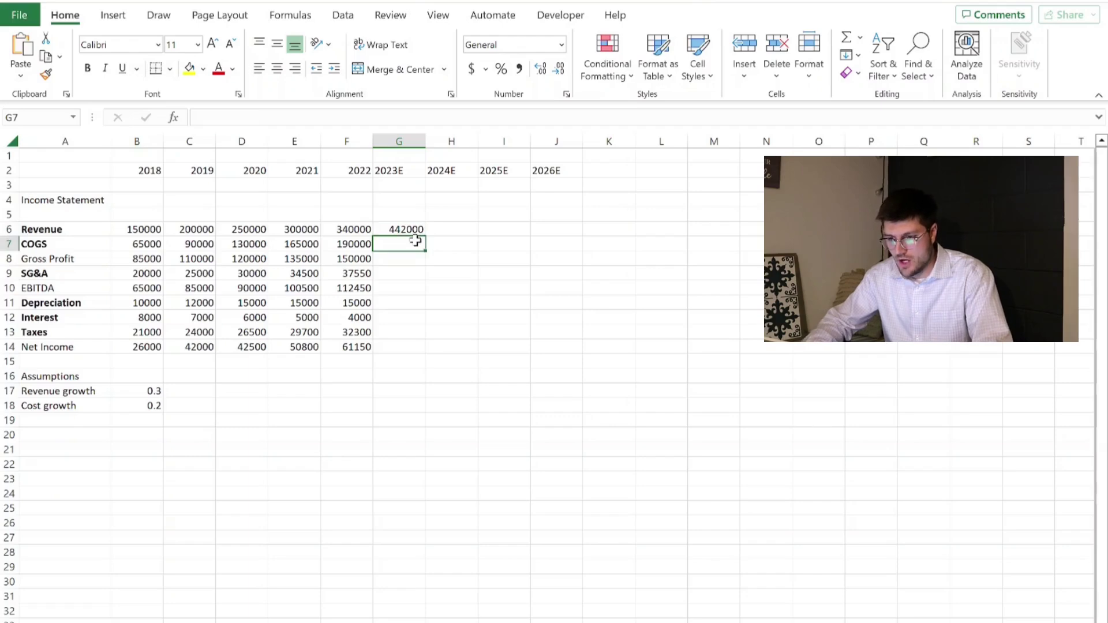
{"action": "type", "text": "="}
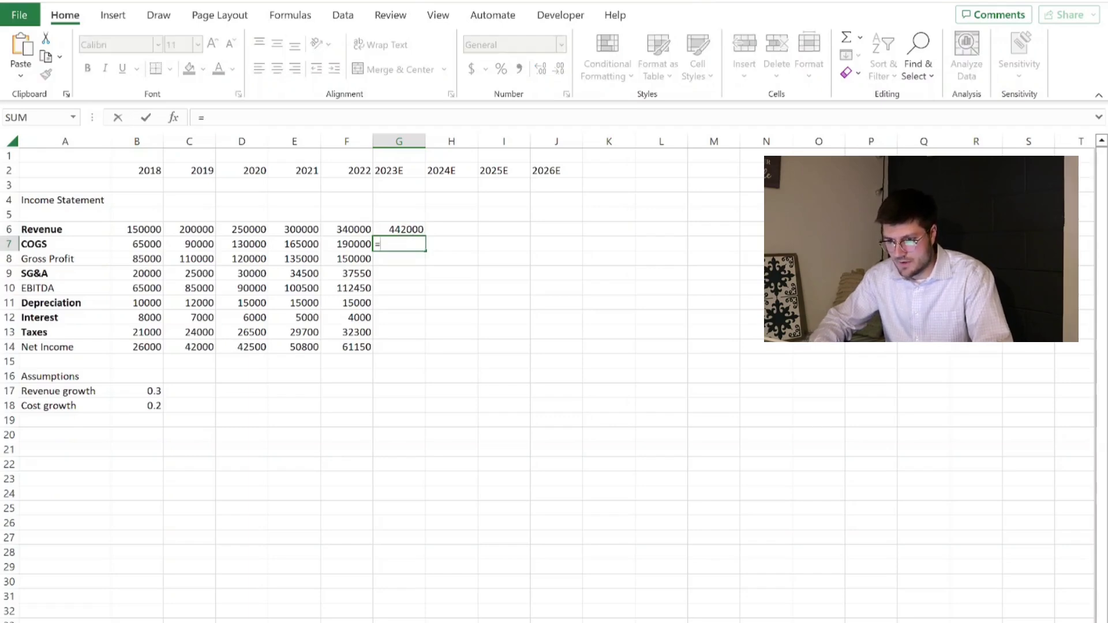
{"action": "left_click", "coordinate": [347, 244]}
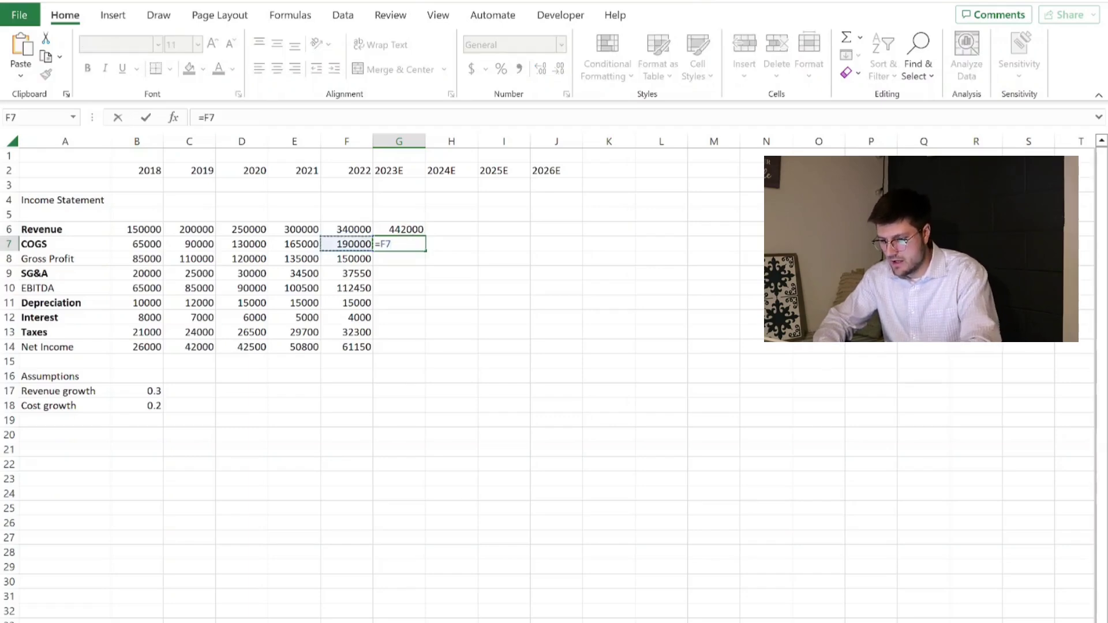
{"action": "type", "text": "*(1"}
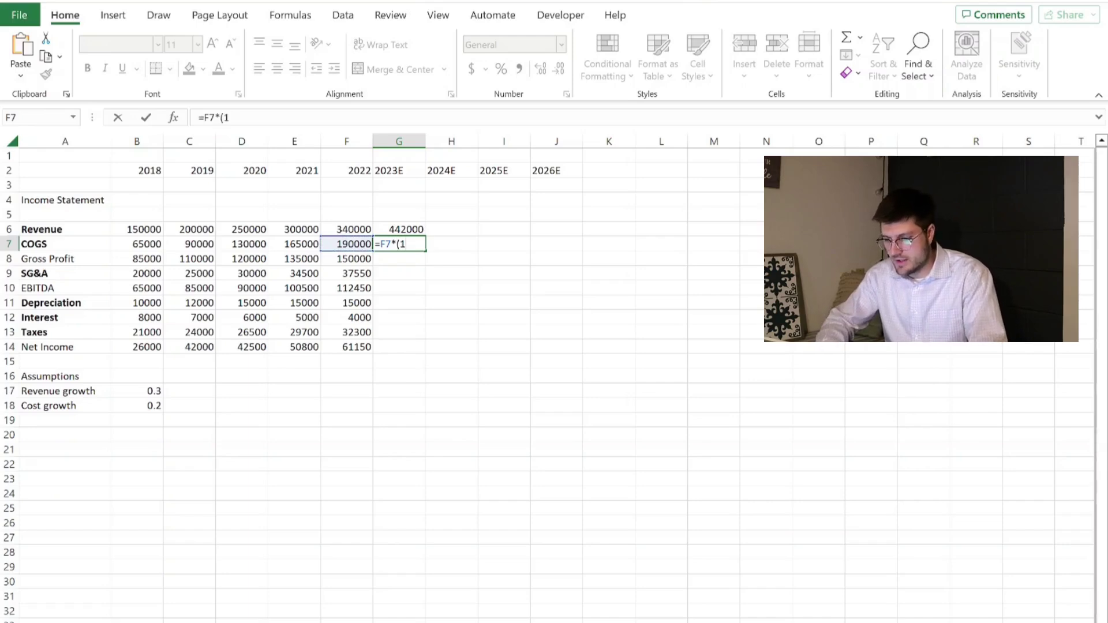
{"action": "type", "text": "+"}
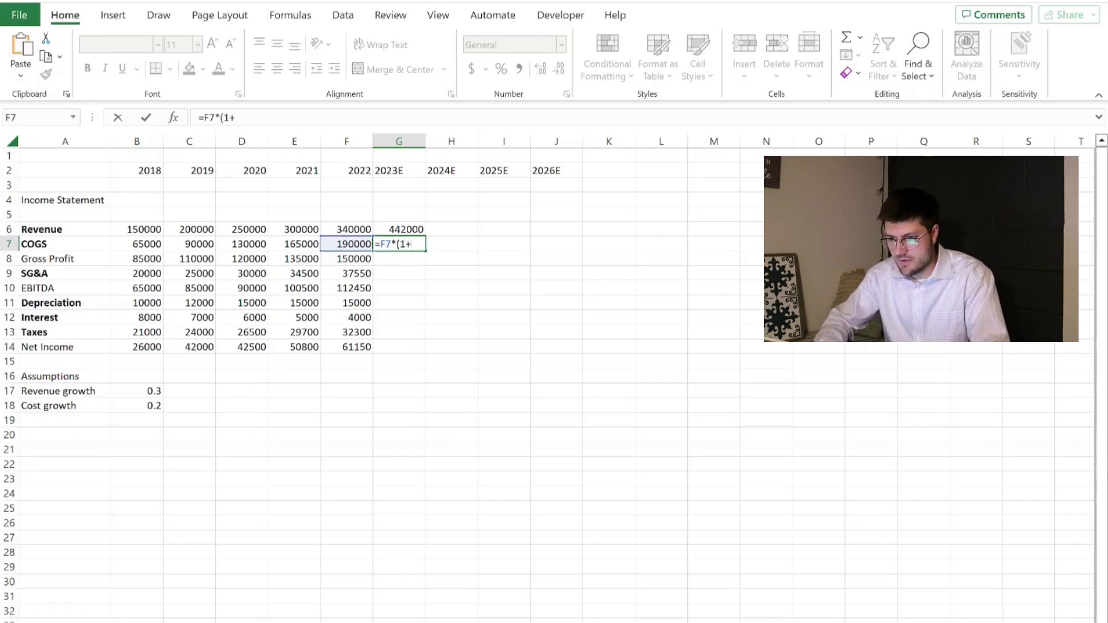
{"action": "left_click", "coordinate": [157, 405]}
{"action": "type", "text": ")"}
{"action": "key", "text": "Return"}
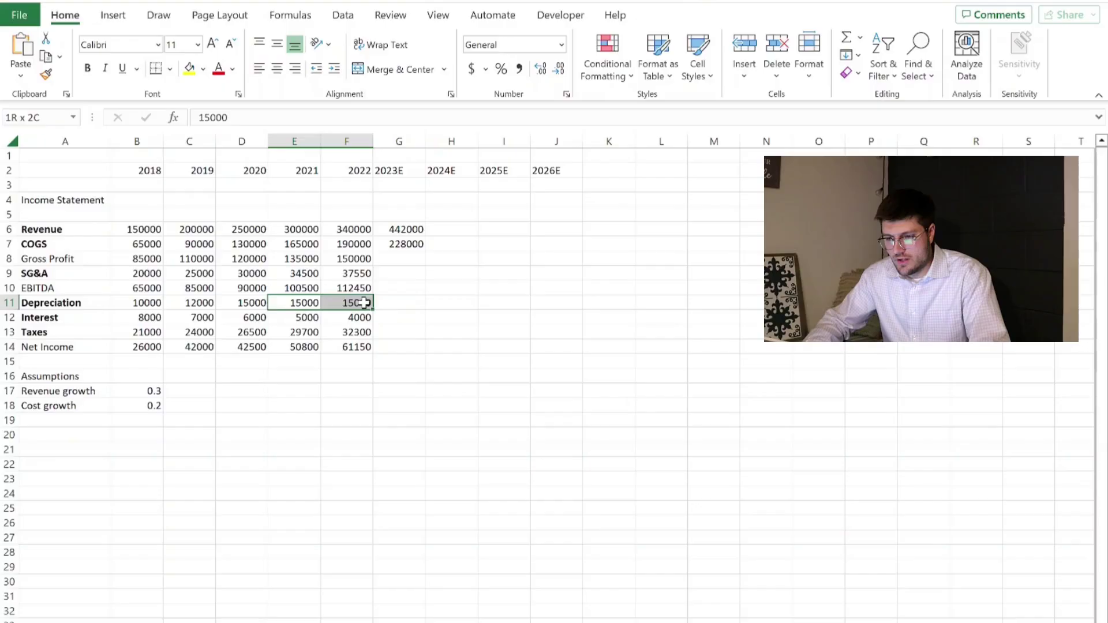
- Extend the Interest trend into 2023E and forecast Taxes with =F13*(1+B18)
{"action": "left_click_drag", "start_coordinate": [365, 302], "coordinate": [412, 312]}
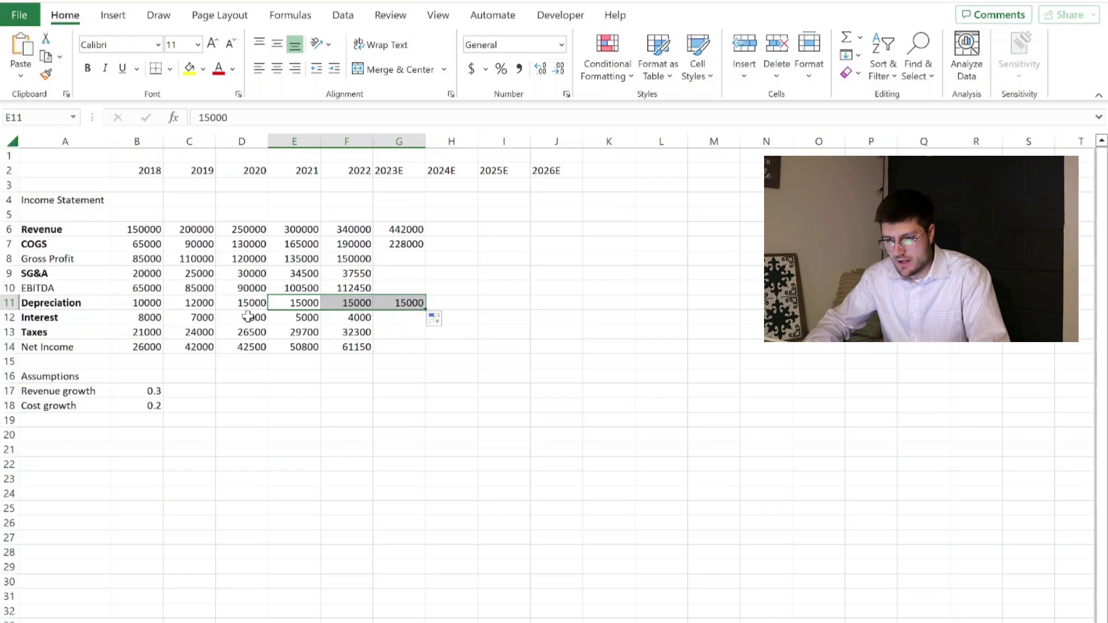
{"action": "left_click_drag", "start_coordinate": [247, 316], "coordinate": [346, 317]}
{"action": "left_click_drag", "start_coordinate": [242, 316], "coordinate": [428, 321]}
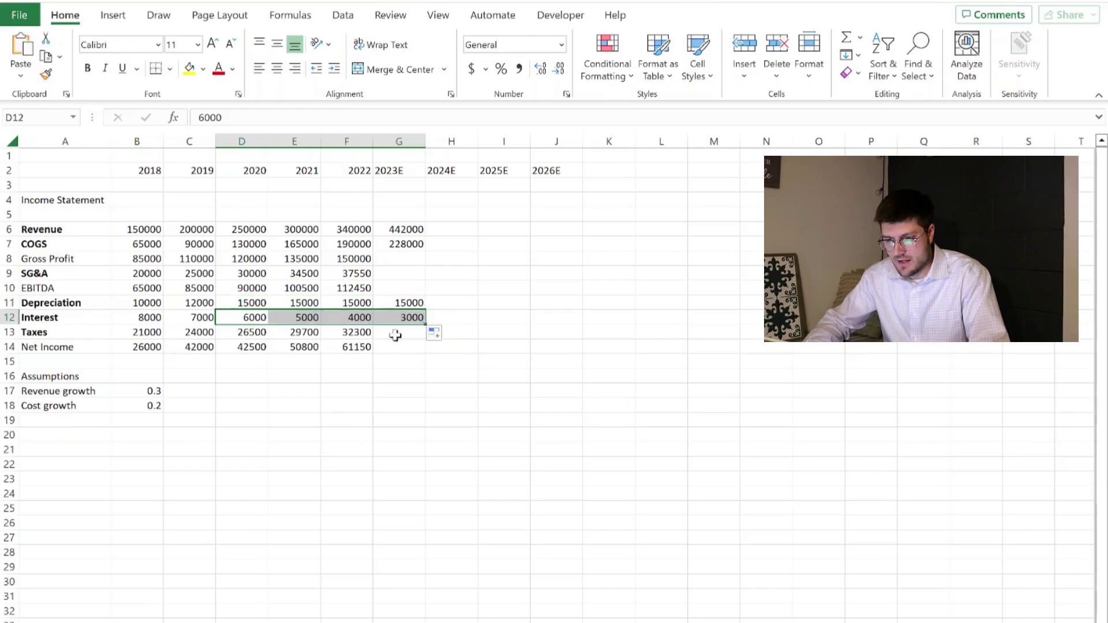
{"action": "left_click", "coordinate": [381, 331]}
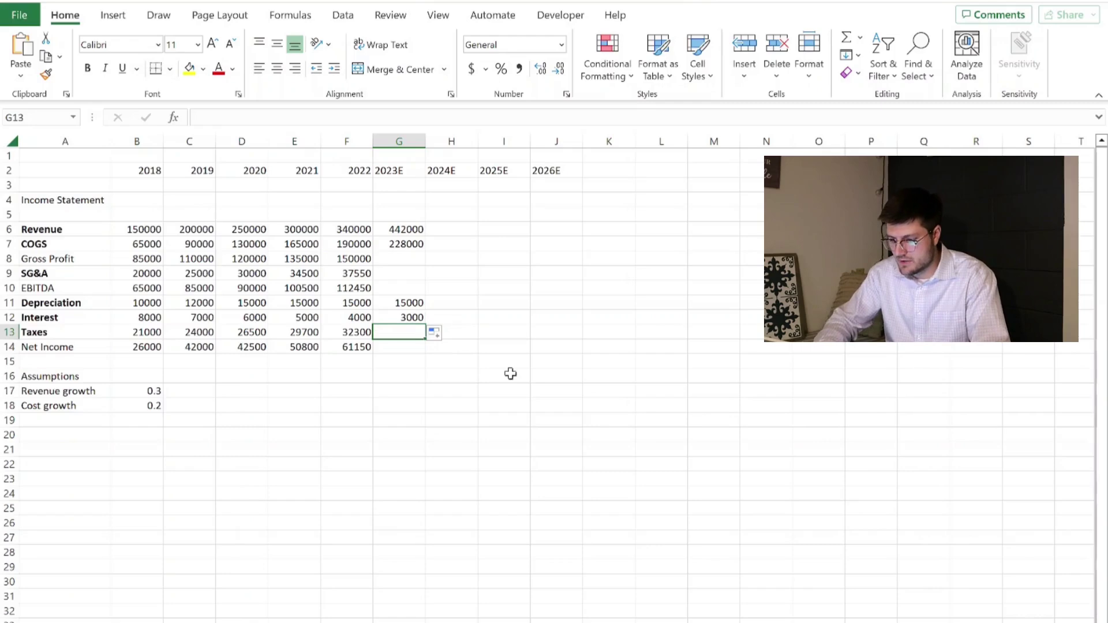
{"action": "type", "text": "="}
{"action": "key", "text": "Left"}
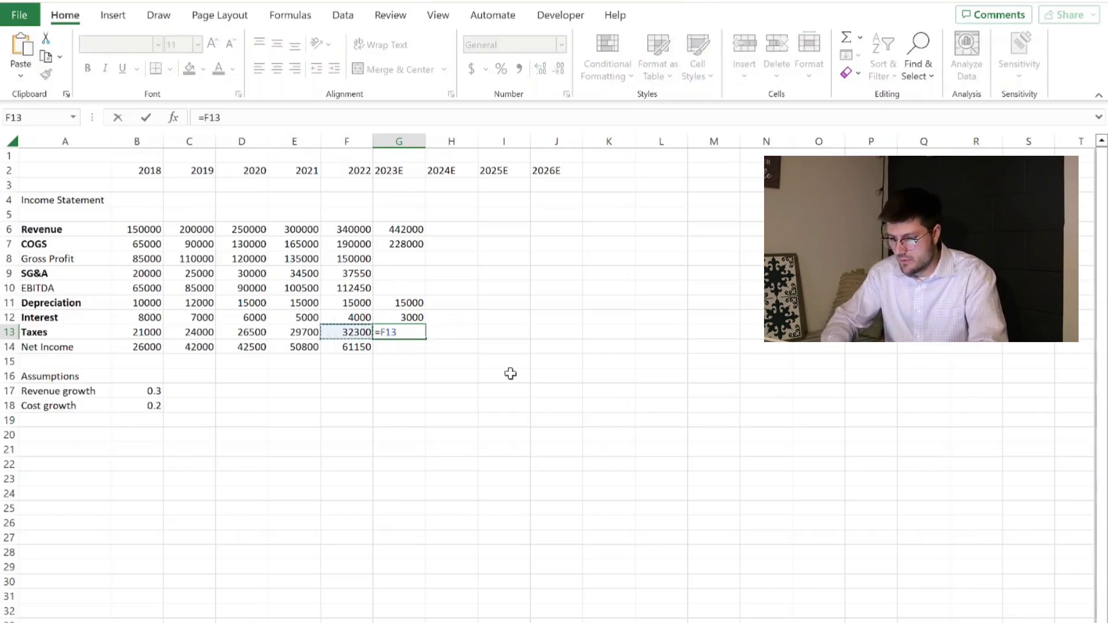
{"action": "type", "text": "*(1+"}
{"action": "left_click", "coordinate": [141, 406]}
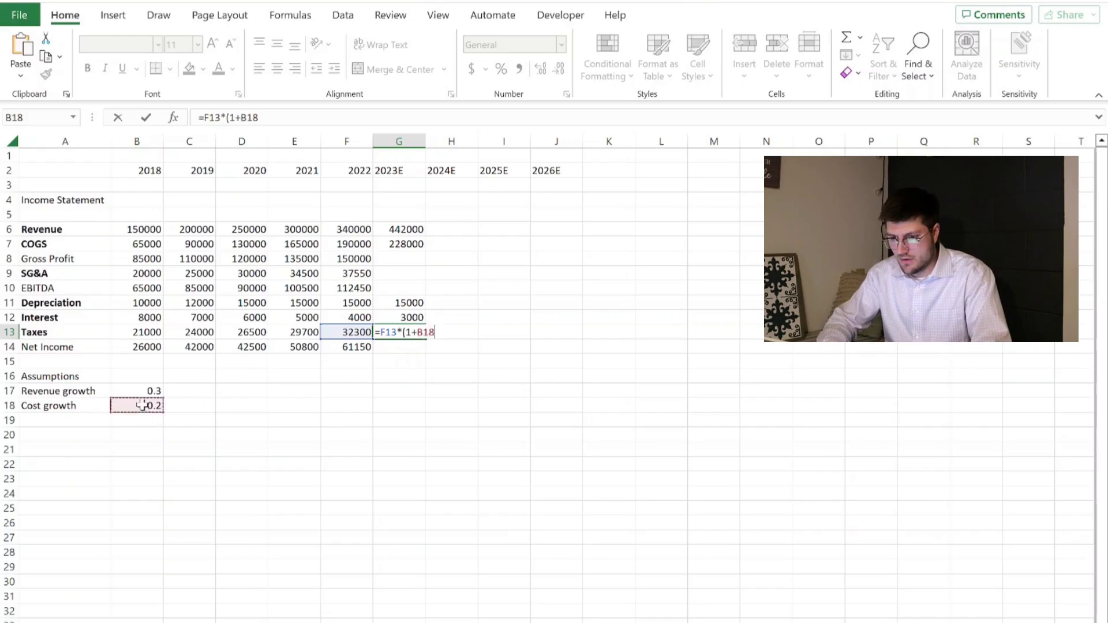
{"action": "key", "text": "Return"}
- Forecast 2023E SG&A with =F9*(1+B18), giving 45060
{"action": "key", "text": "Up"}
{"action": "key", "text": "Up"}
{"action": "key", "text": "Up"}
{"action": "key", "text": "Up"}
{"action": "key", "text": "Up"}
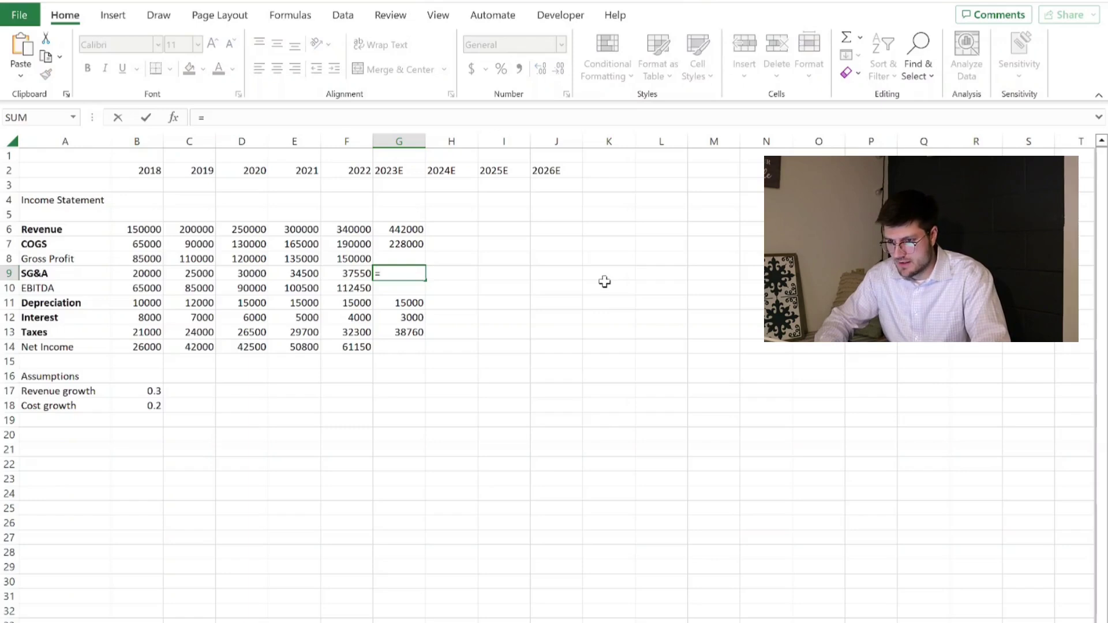
{"action": "type", "text": "="}
{"action": "key", "text": "Left"}
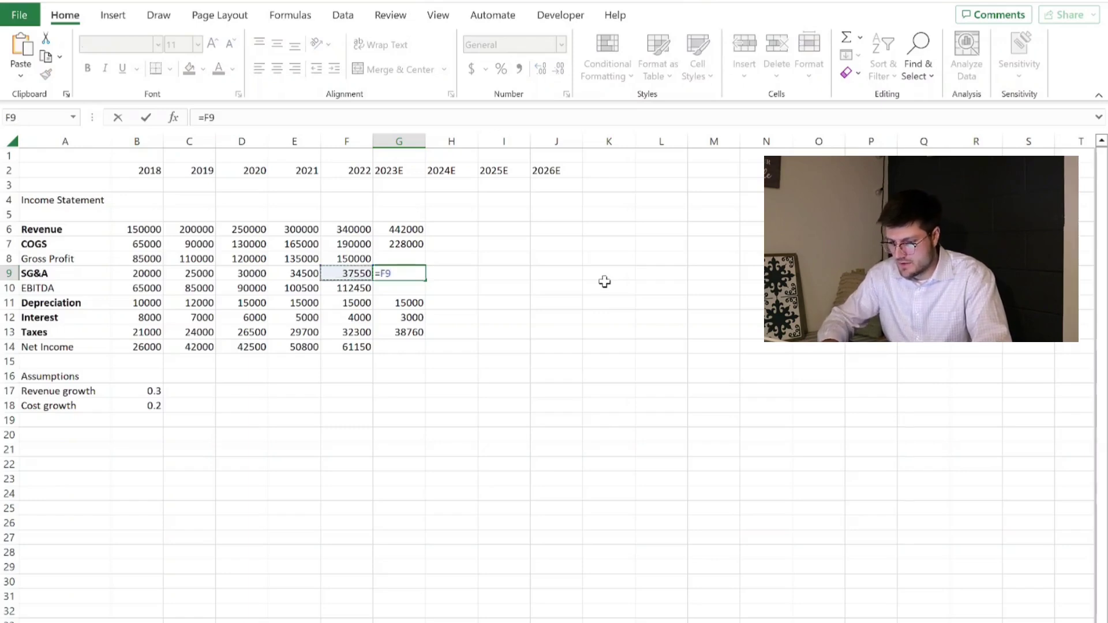
{"action": "type", "text": "*"}
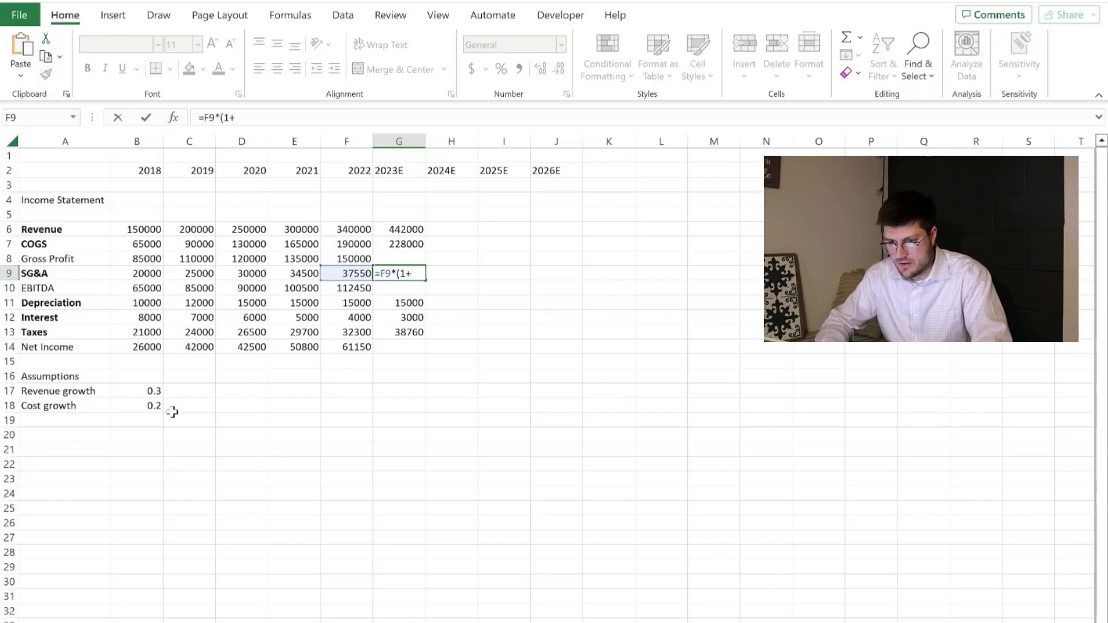
{"action": "type", "text": "(1+"}
{"action": "left_click", "coordinate": [141, 404]}
{"action": "key", "text": "Return"}
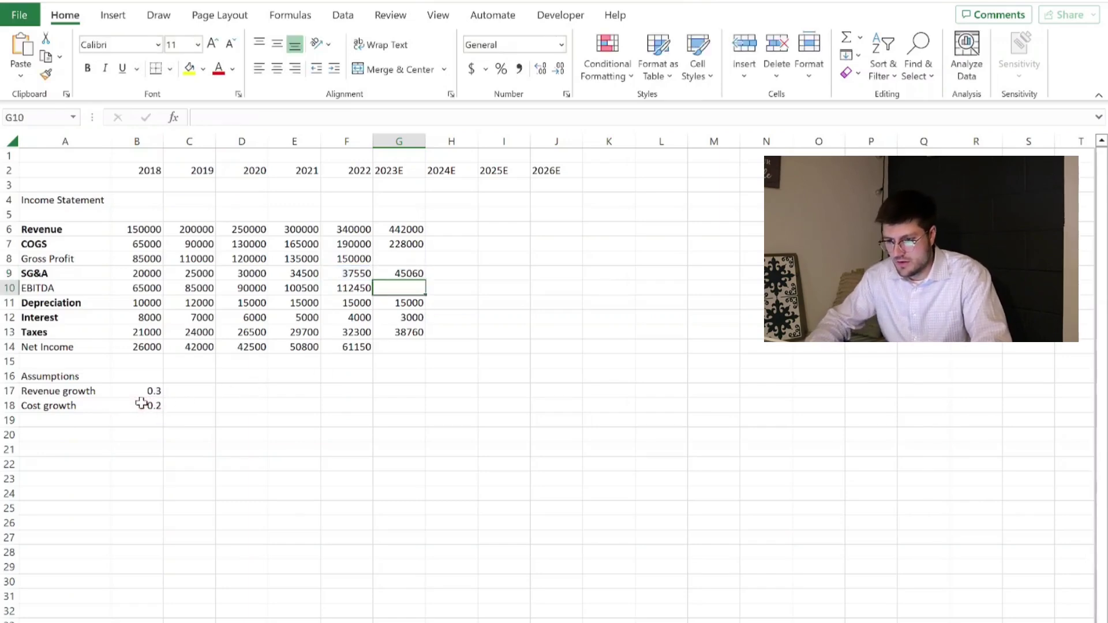
- Copy Gross Profit (214000), EBITDA (168940) and Net Income (112180) formulas into 2023E
{"action": "left_click", "coordinate": [353, 261]}
{"action": "left_click_drag", "start_coordinate": [376, 267], "coordinate": [407, 291]}
{"action": "left_click", "coordinate": [348, 290]}
{"action": "left_click", "coordinate": [350, 348]}
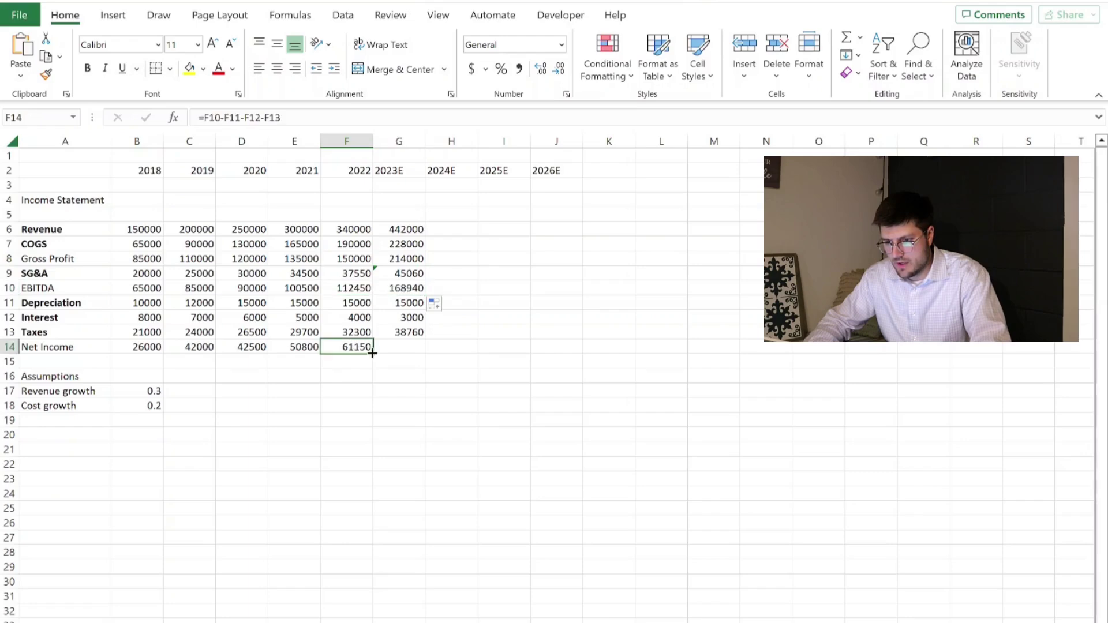
{"action": "left_click_drag", "start_coordinate": [373, 353], "coordinate": [423, 354]}
- Change the 2023E Revenue formula to use the absolute reference $B$17
{"action": "left_click", "coordinate": [397, 230]}
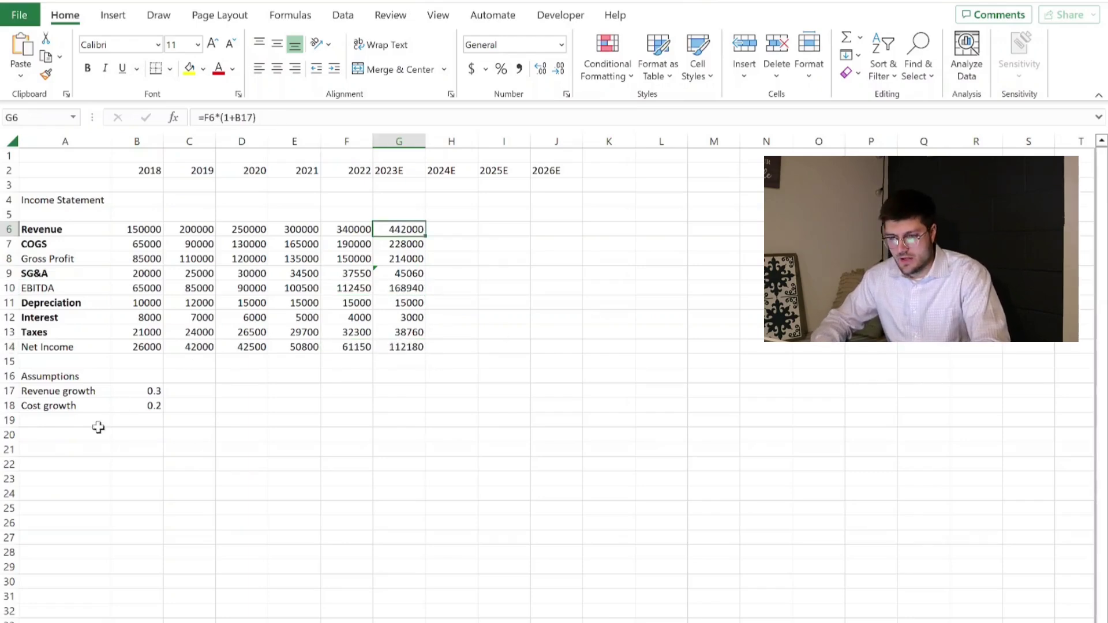
{"action": "left_click", "coordinate": [141, 391]}
{"action": "key", "text": "Down"}
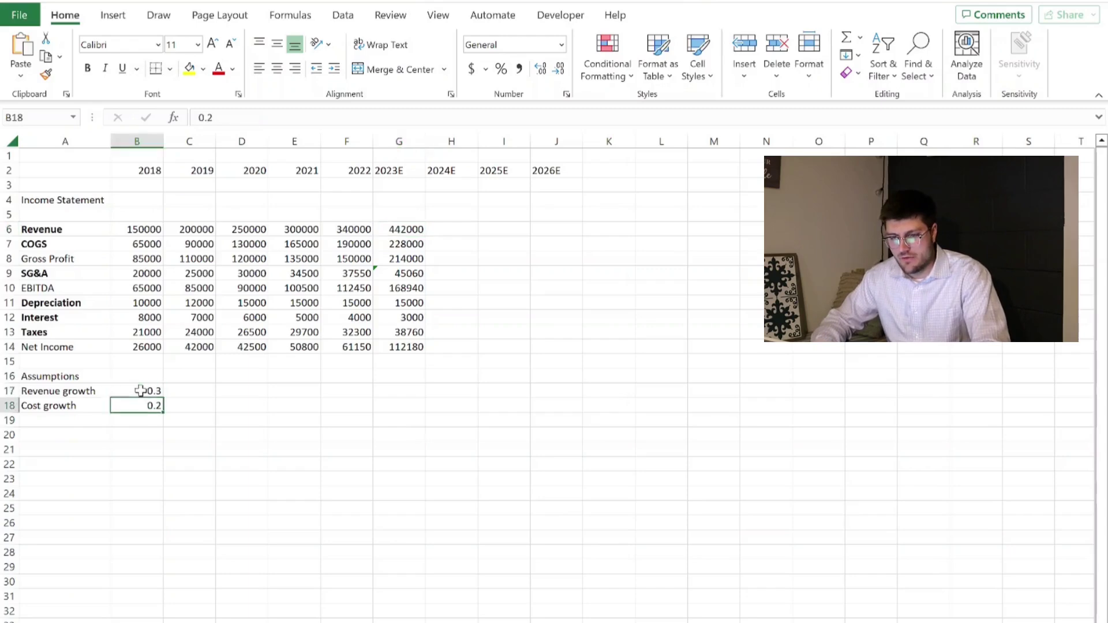
{"action": "left_click", "coordinate": [403, 233]}
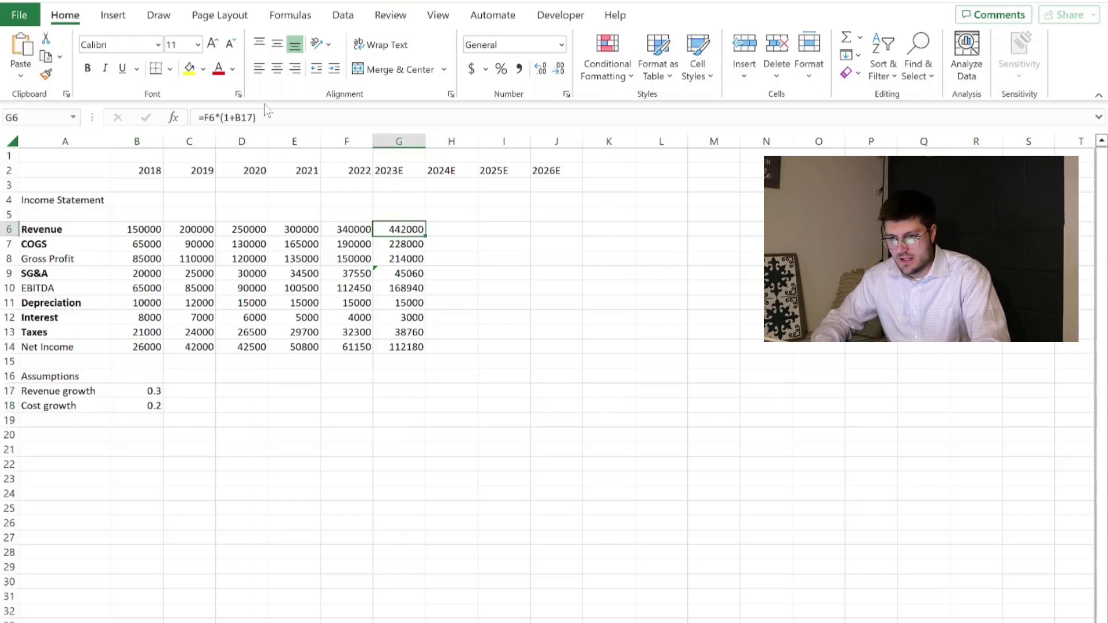
{"action": "left_click", "coordinate": [240, 117]}
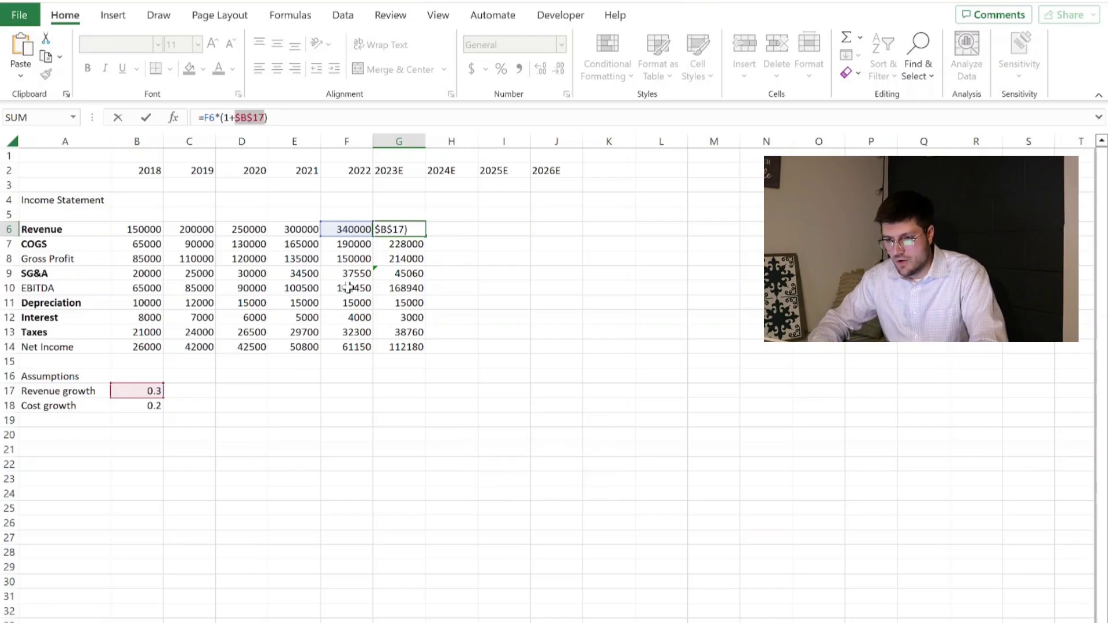
{"action": "key", "text": "Return"}
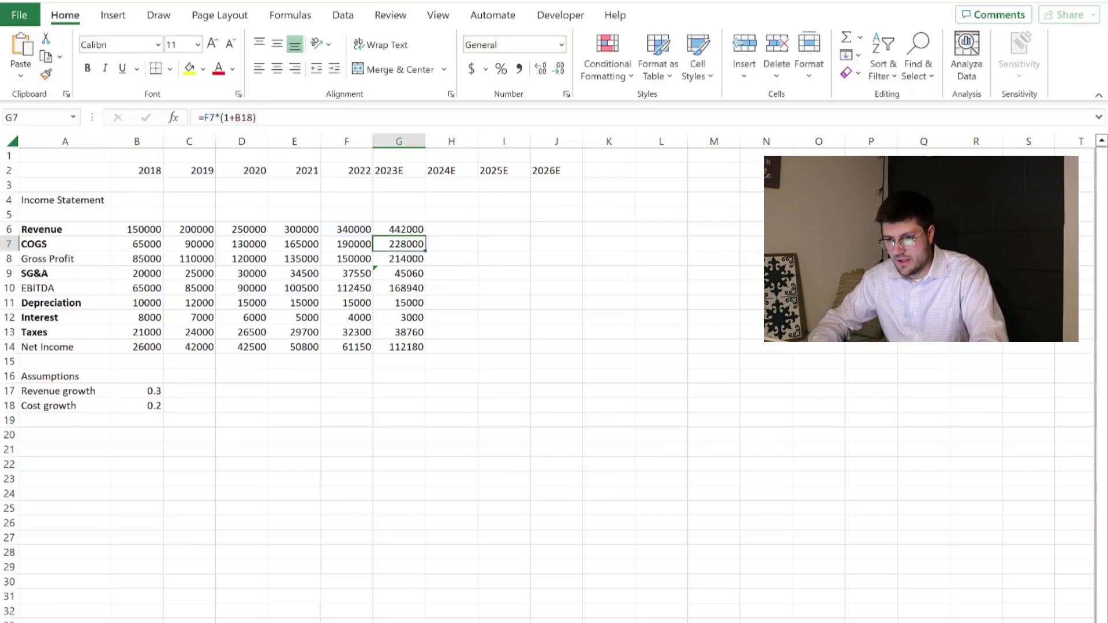
- Lock the Cost growth reference to $B$18 in the COGS, SG&A and Taxes forecasts
{"action": "key", "text": "F2"}
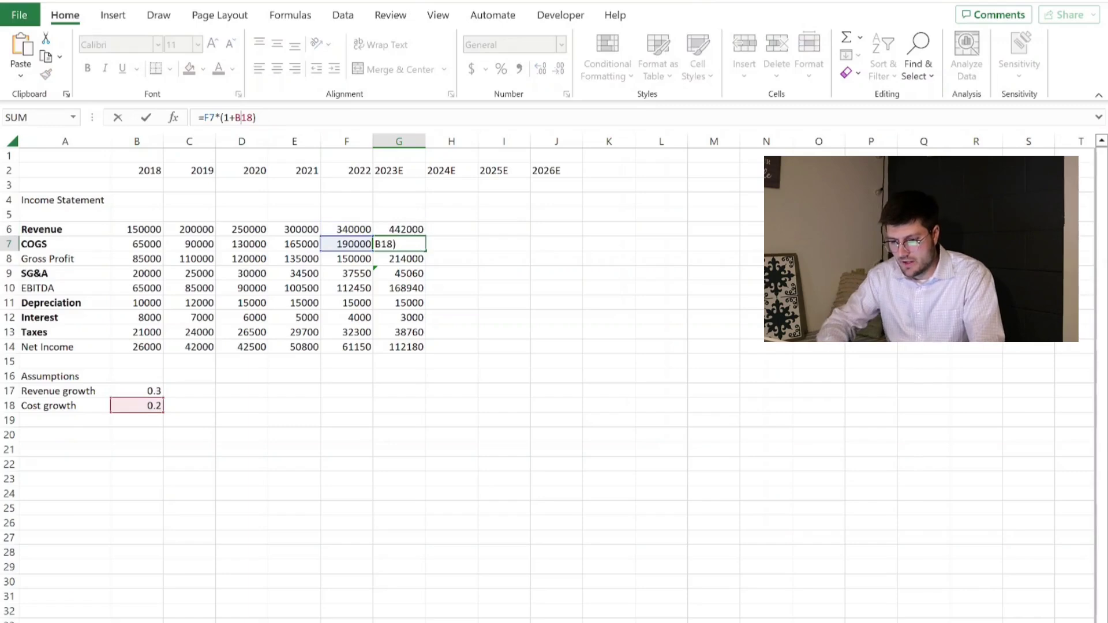
{"action": "key", "text": "Return"}
{"action": "key", "text": "Return"}
{"action": "key", "text": "F2"}
{"action": "key", "text": "F4"}
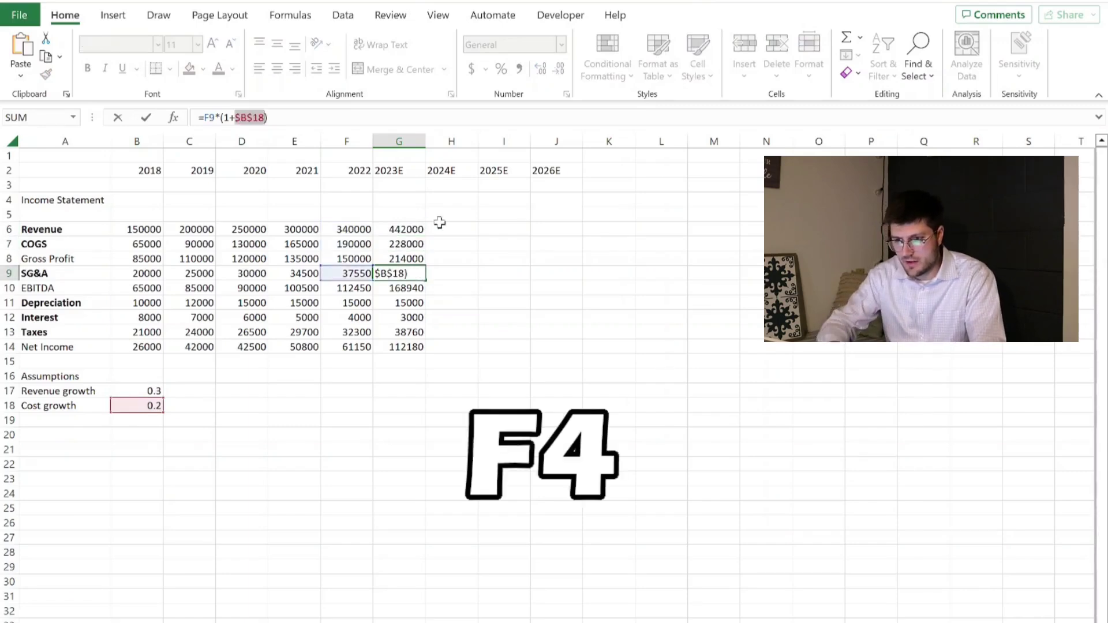
{"action": "key", "text": "Return"}
{"action": "key", "text": "Return"}
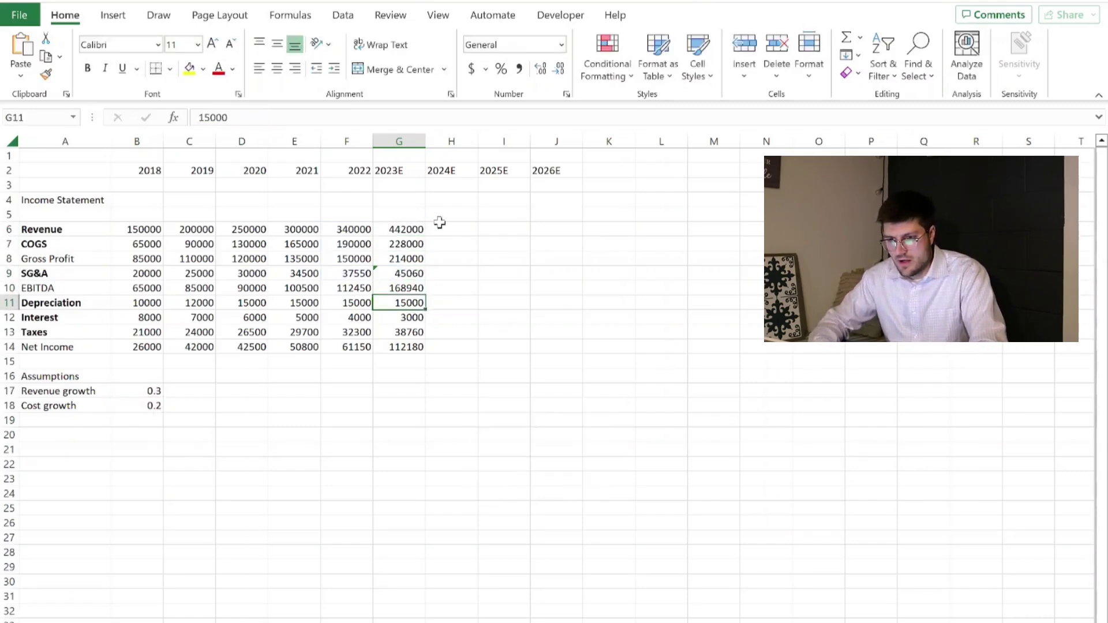
{"action": "key", "text": "Return"}
{"action": "key", "text": "Return"}
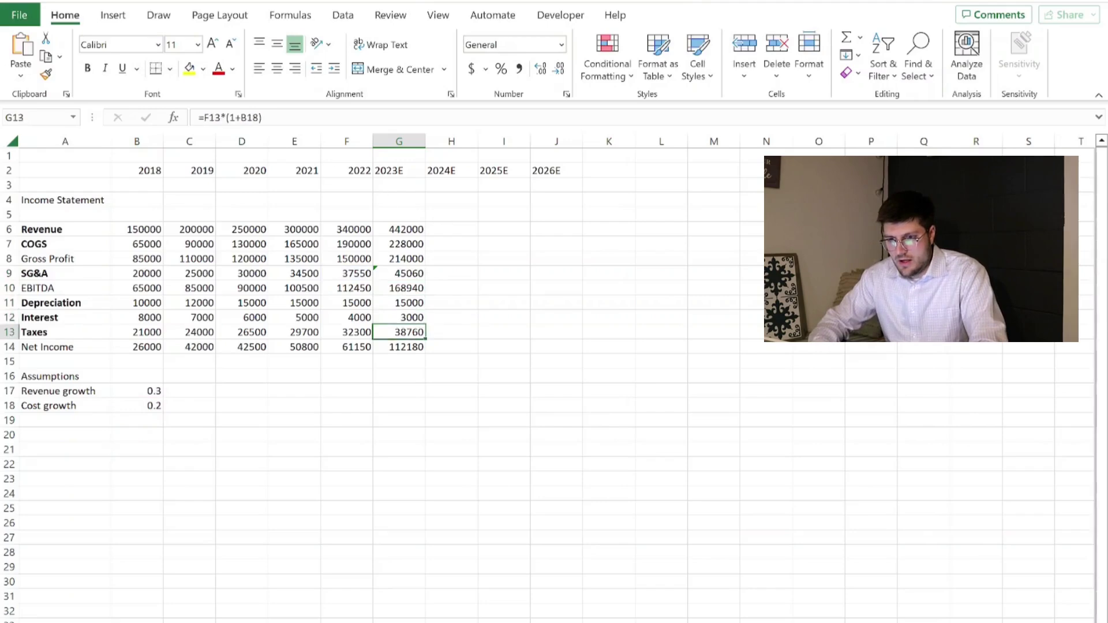
{"action": "left_click", "coordinate": [253, 118]}
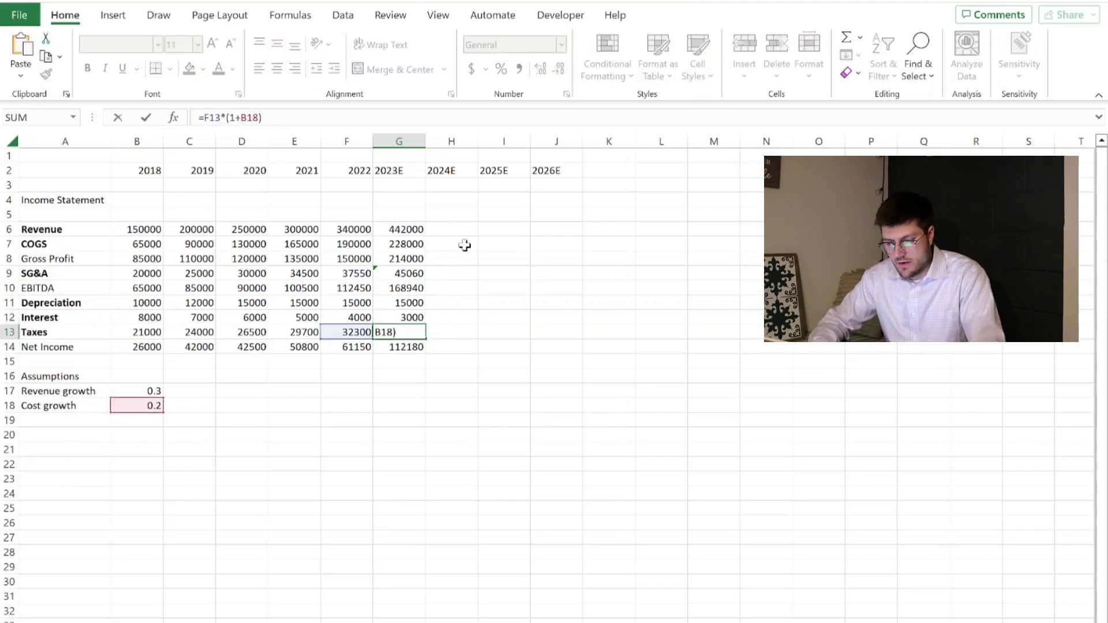
{"action": "key", "text": "Return"}
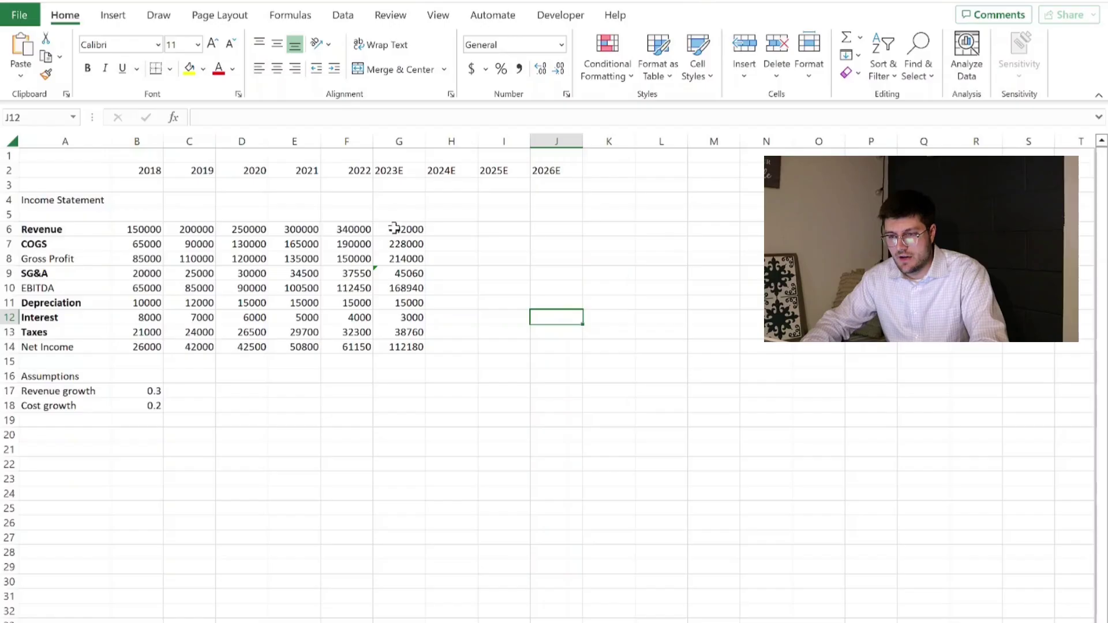
- Fill the 2023E forecast column into 2024E and verify the Net Income formulas
{"action": "left_click_drag", "start_coordinate": [404, 229], "coordinate": [417, 346]}
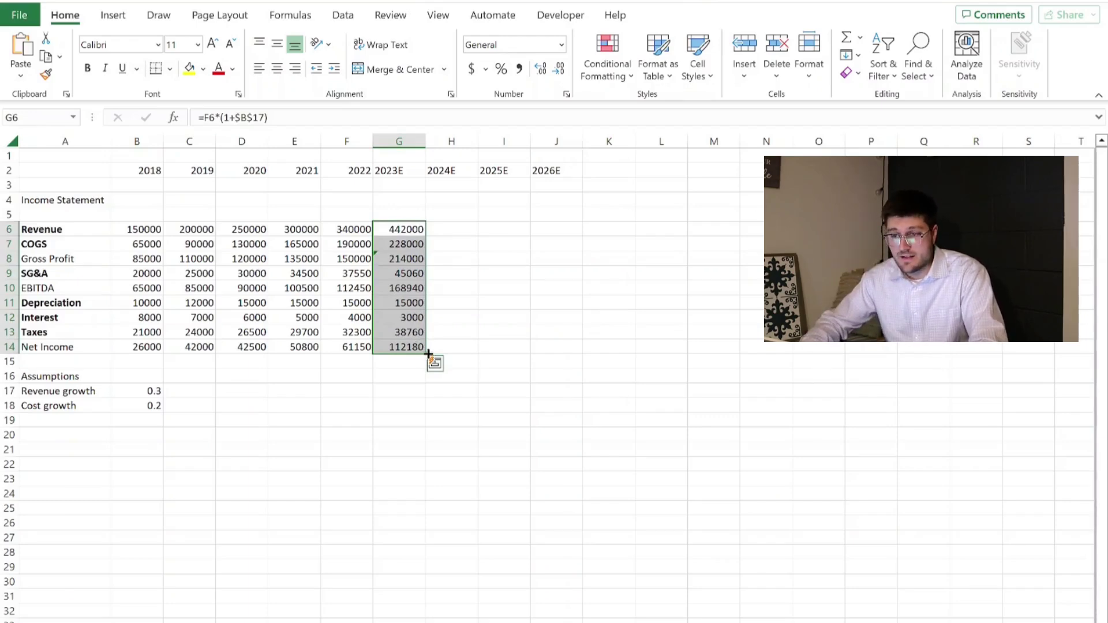
{"action": "left_click_drag", "start_coordinate": [428, 353], "coordinate": [481, 354]}
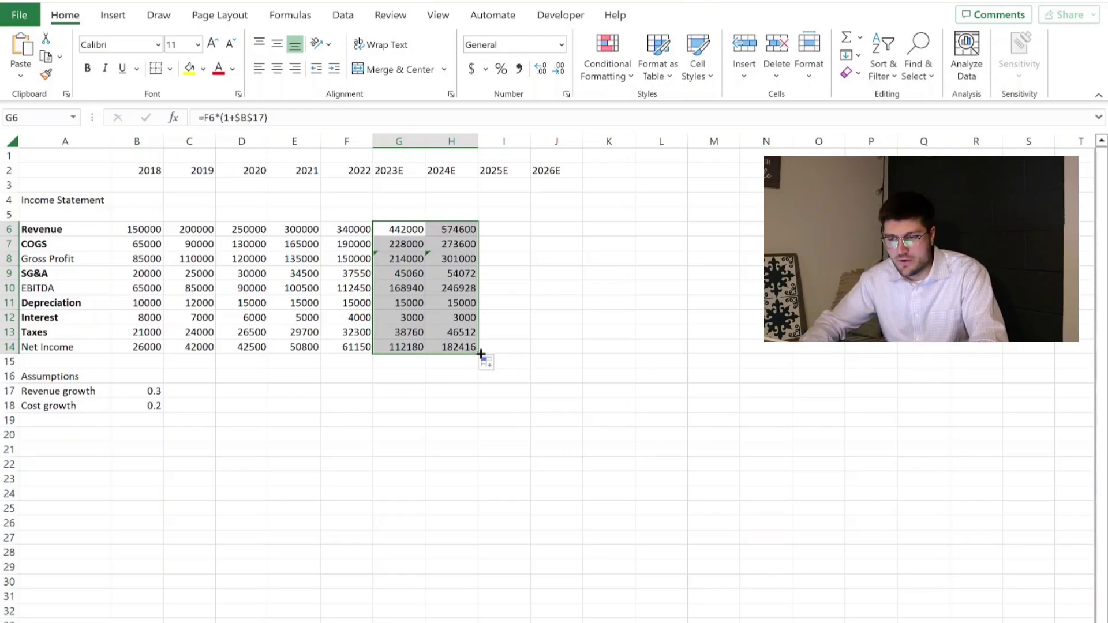
{"action": "left_click", "coordinate": [504, 391]}
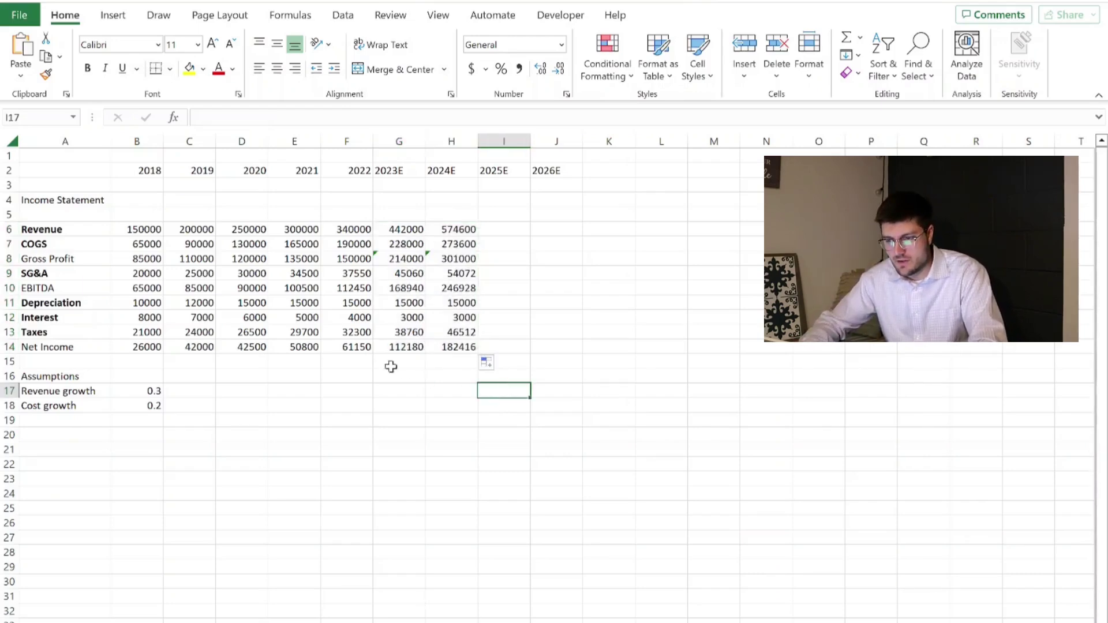
{"action": "left_click", "coordinate": [396, 350]}
{"action": "key", "text": "Right"}
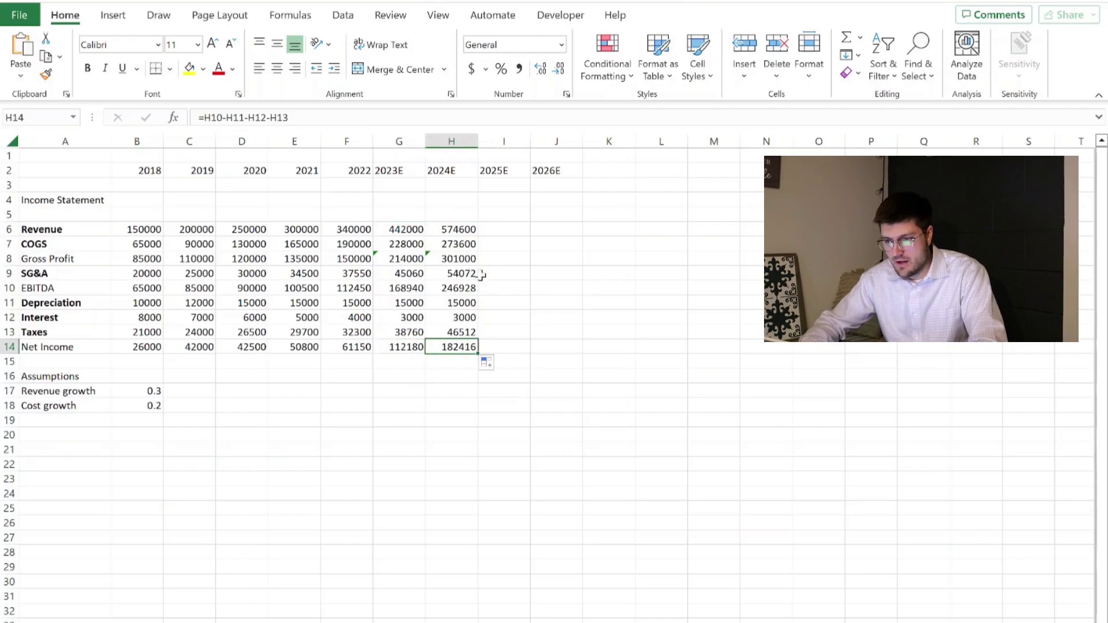
{"action": "left_click_drag", "start_coordinate": [460, 224], "coordinate": [571, 359]}
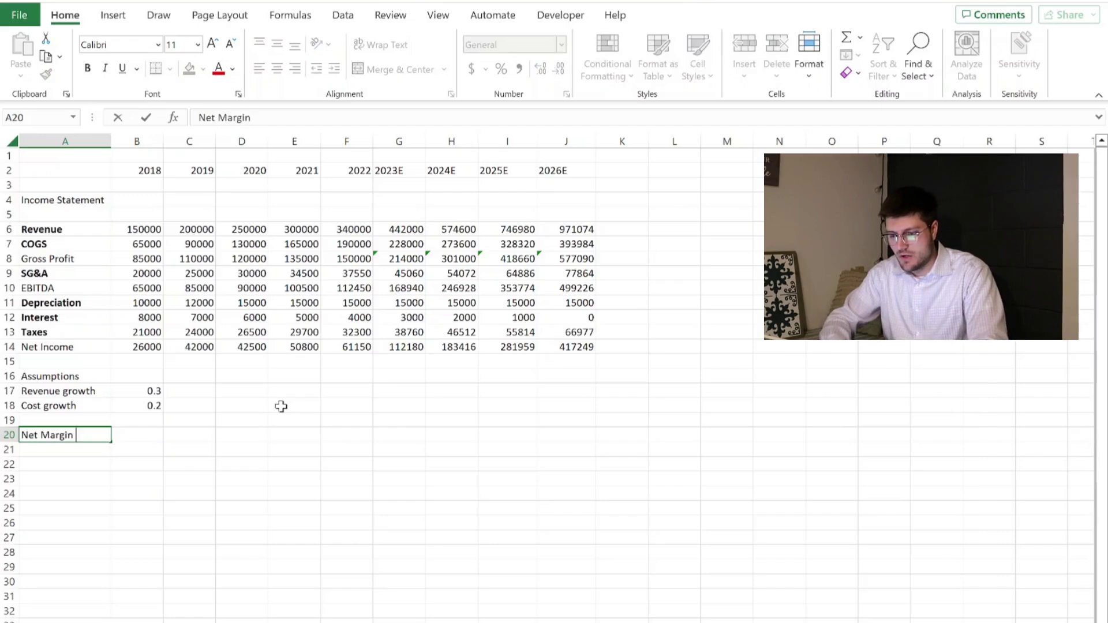
- Add a 'Net Margin Goal' row label with a goal value of .2 (20%)
{"action": "type", "text": "rgin Goal"}
{"action": "key", "text": "Tab"}
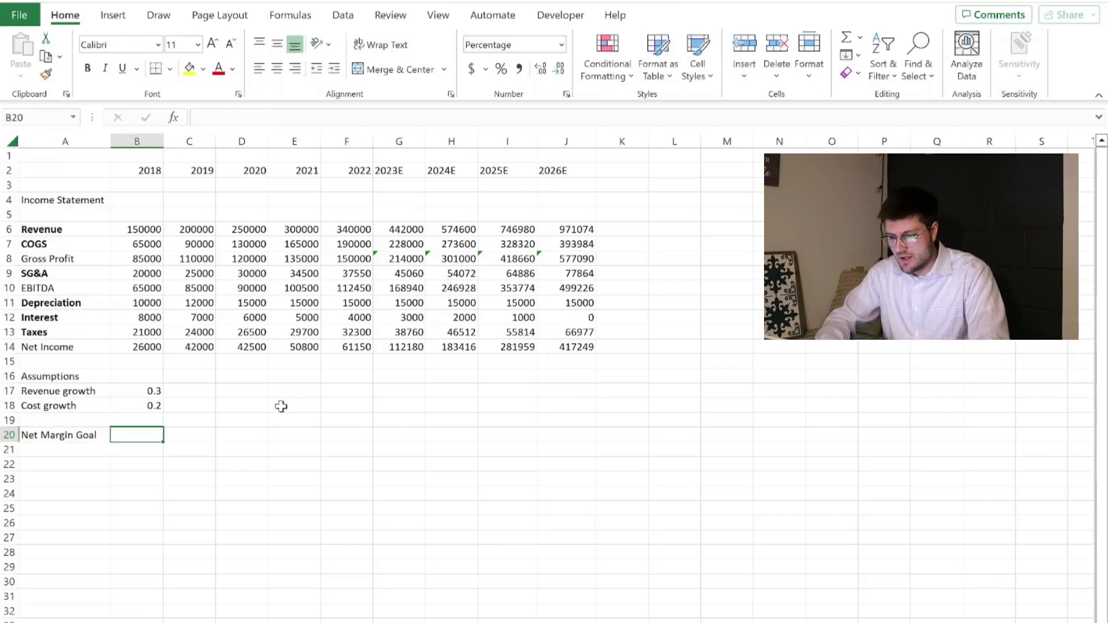
{"action": "type", "text": ".2"}
{"action": "key", "text": "Return"}
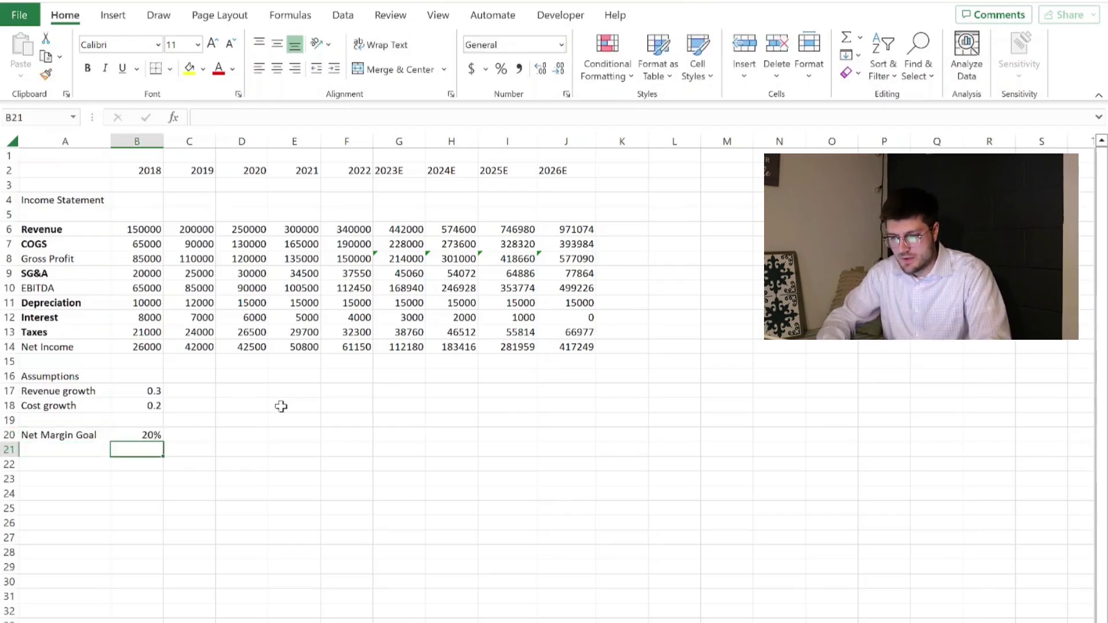
{"action": "left_click", "coordinate": [134, 435]}
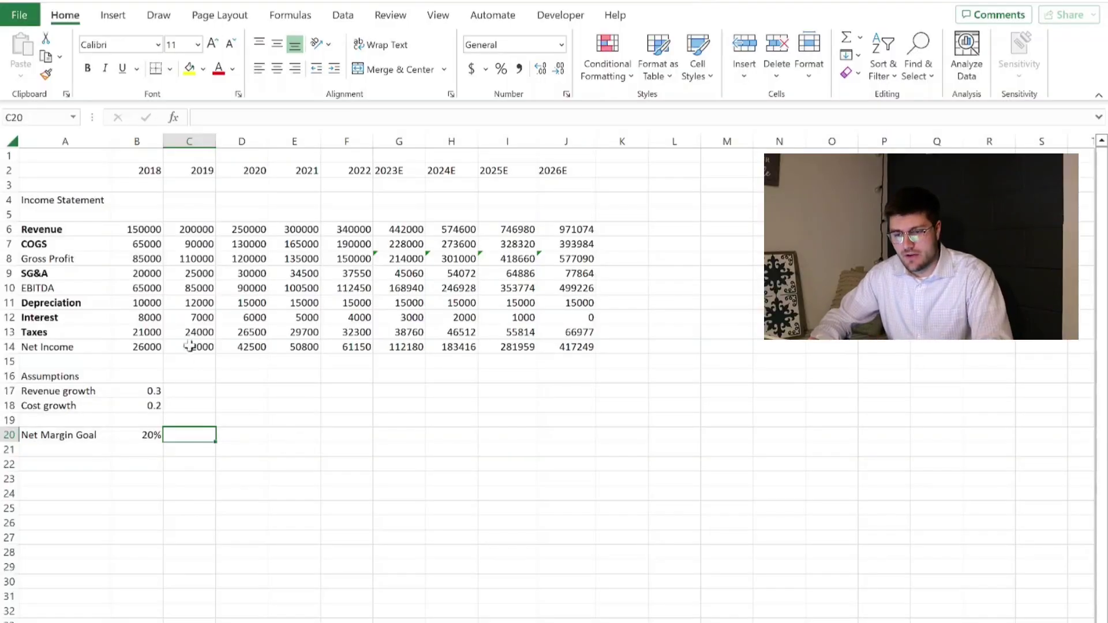
- Enter =IF(C14>=(.2*C6),"Yes","No") in C20 to test 2019's net margin
{"action": "left_click", "coordinate": [190, 344]}
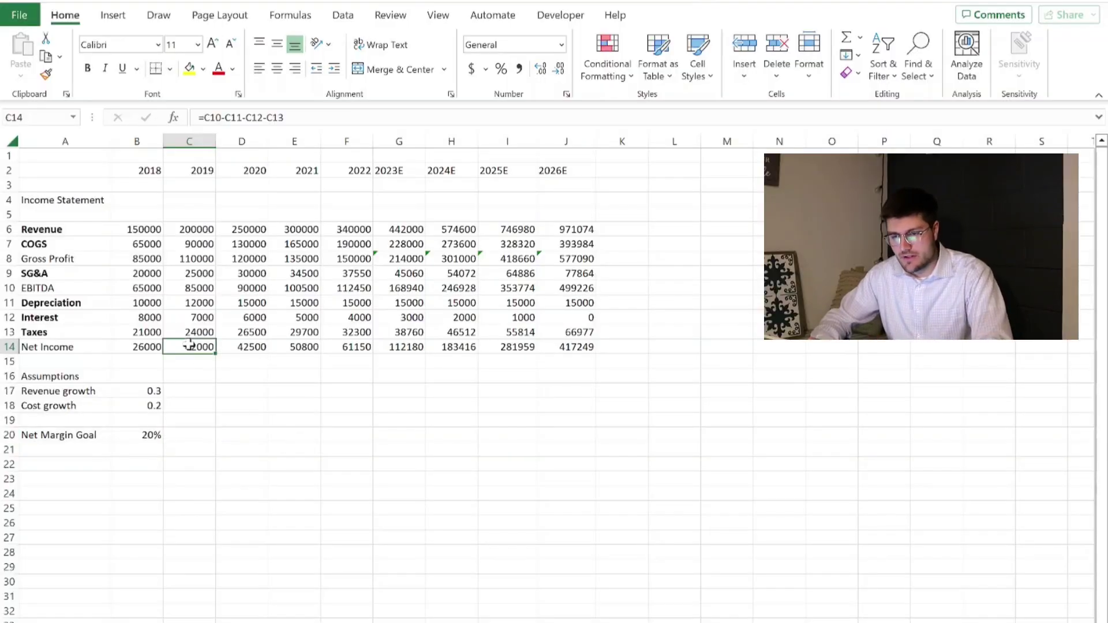
{"action": "left_click", "coordinate": [190, 232]}
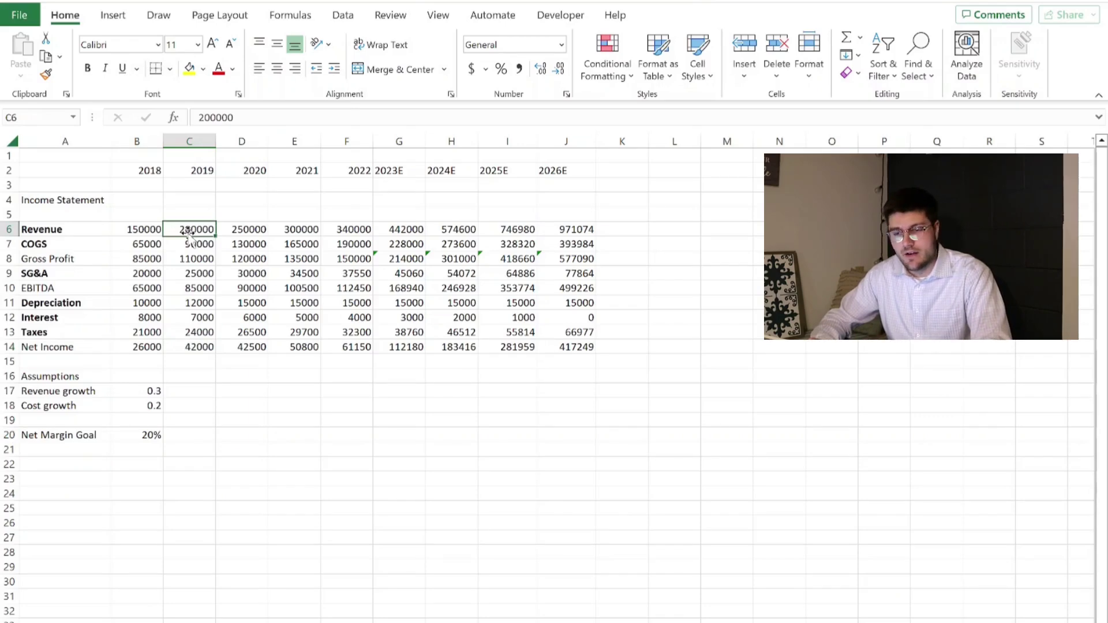
{"action": "left_click", "coordinate": [193, 431]}
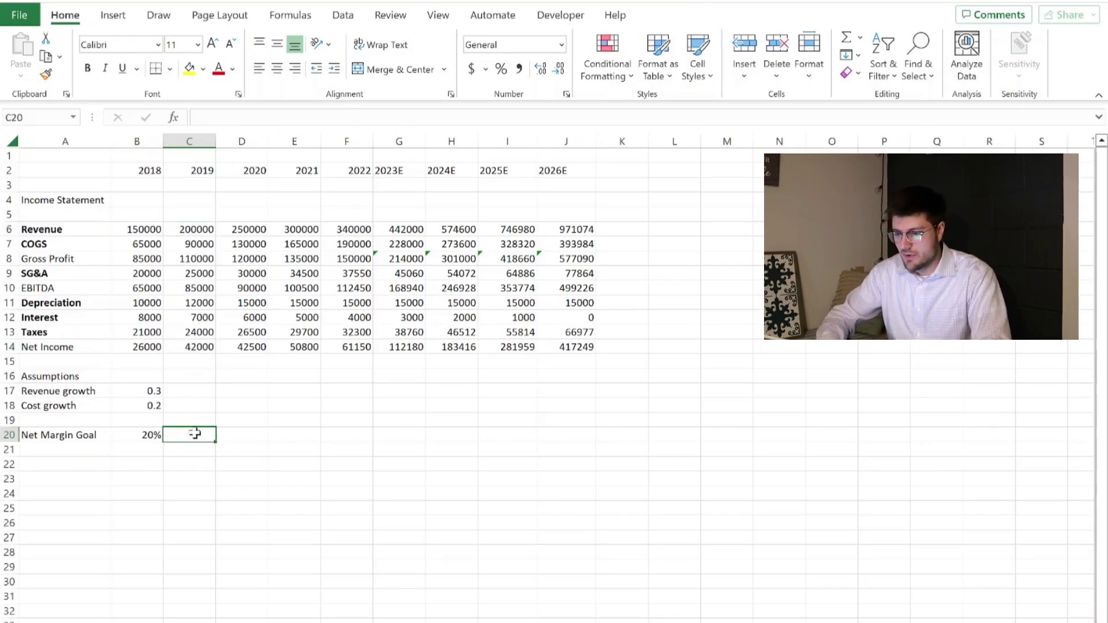
{"action": "type", "text": "=if("}
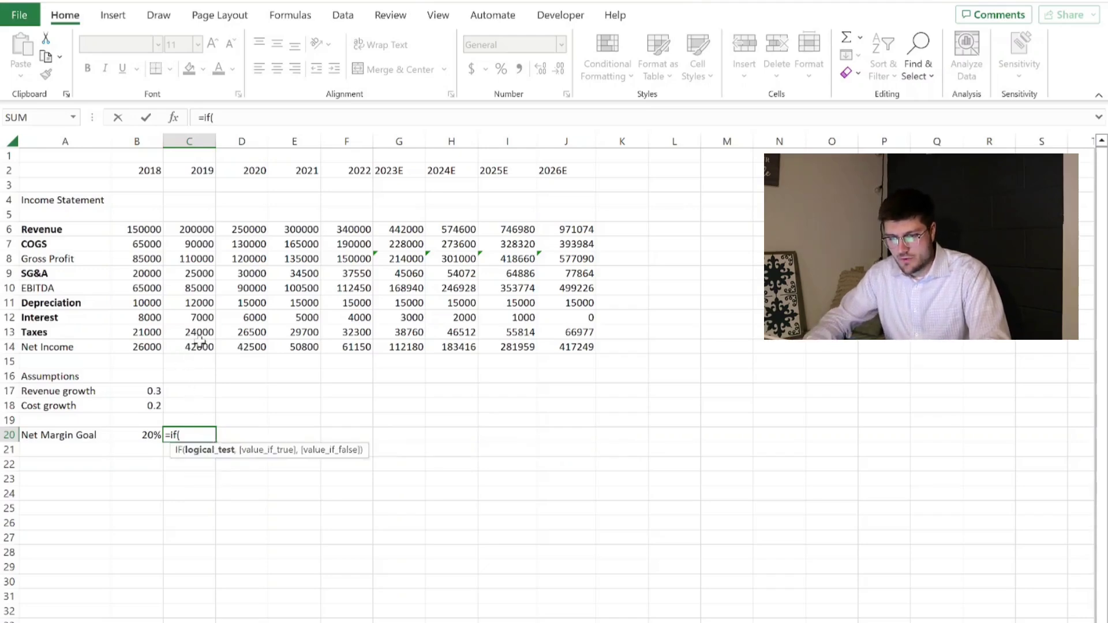
{"action": "left_click", "coordinate": [200, 344]}
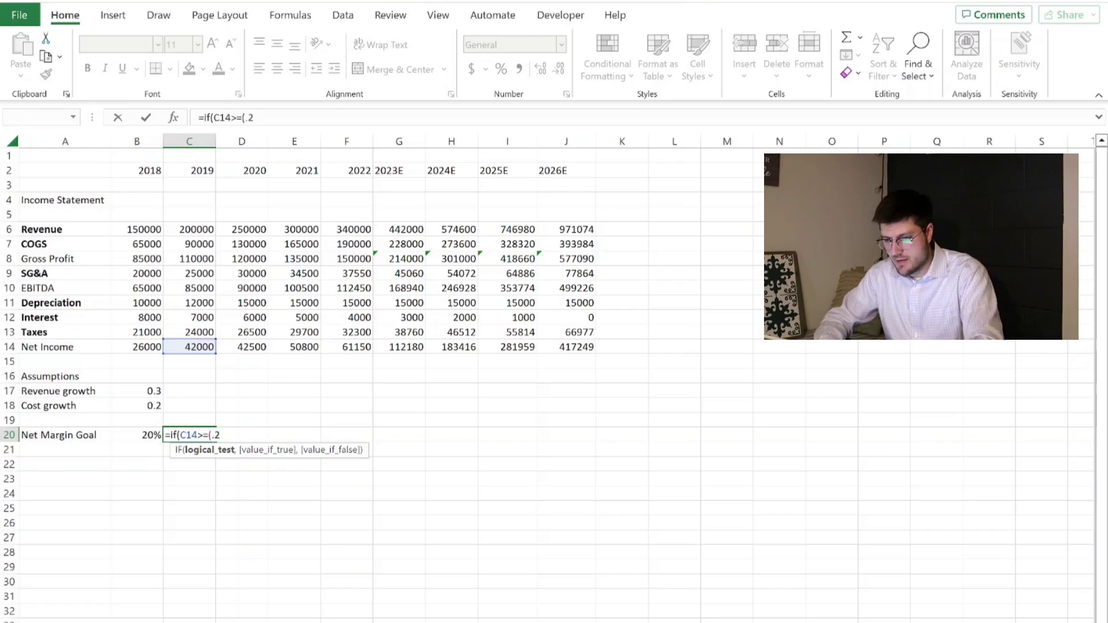
{"action": "left_click", "coordinate": [194, 231]}
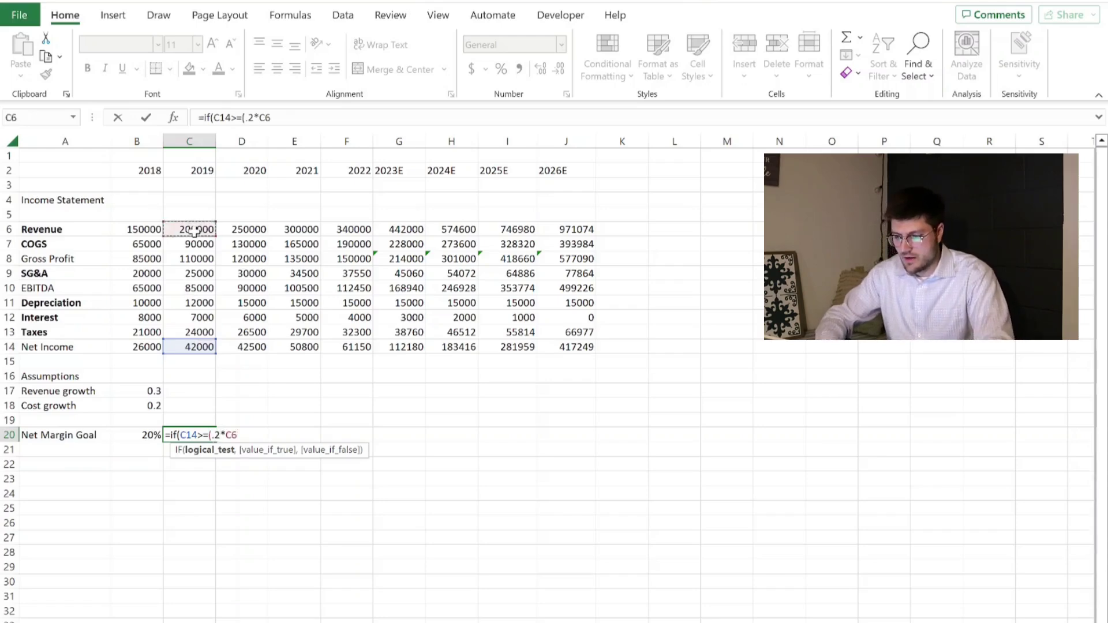
{"action": "type", "text": ")"}
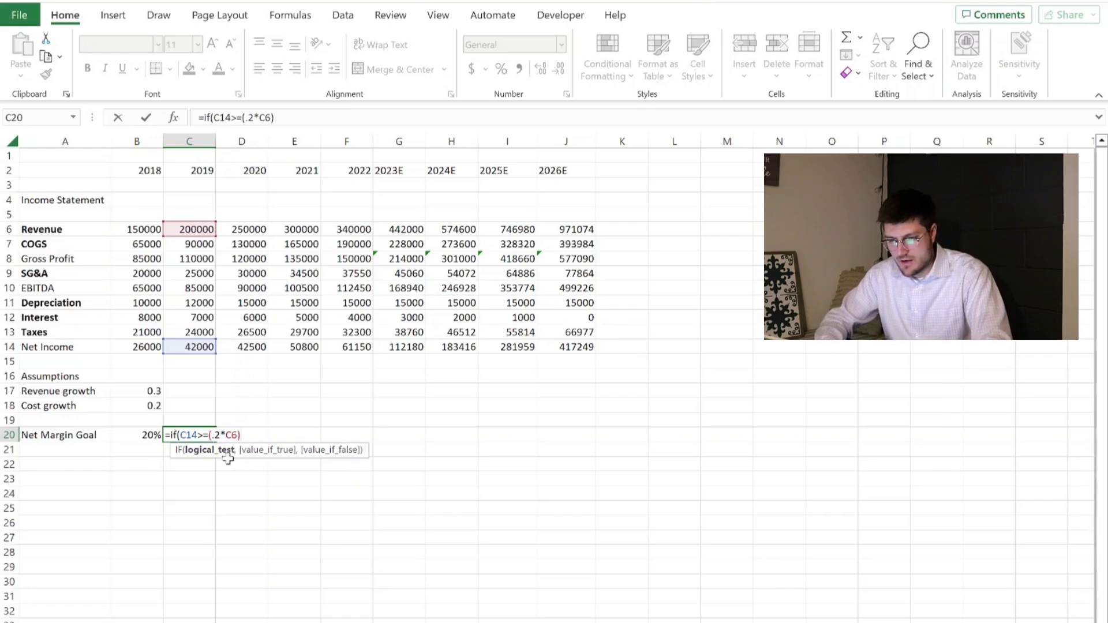
{"action": "type", "text": ", \"Ye"}
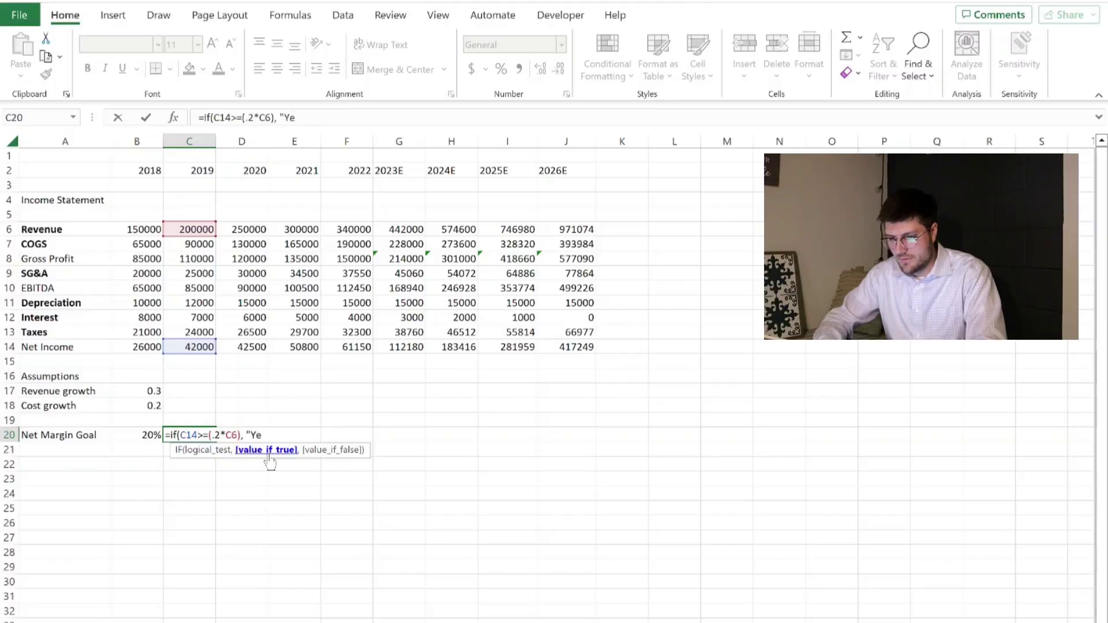
{"action": "type", "text": ", \"No"}
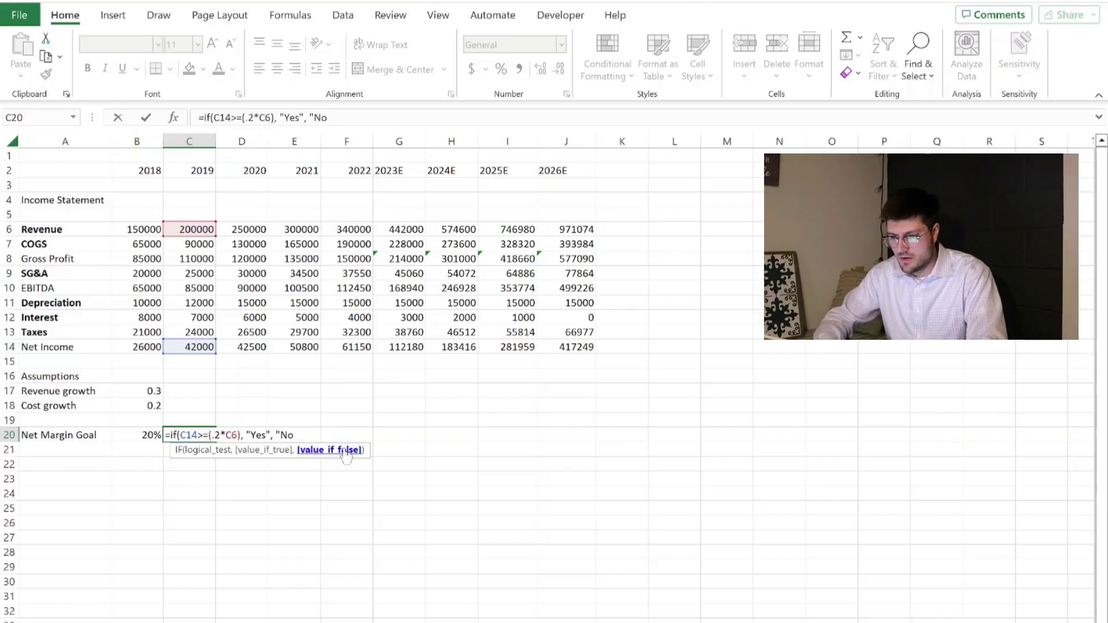
{"action": "type", "text": "\")"}
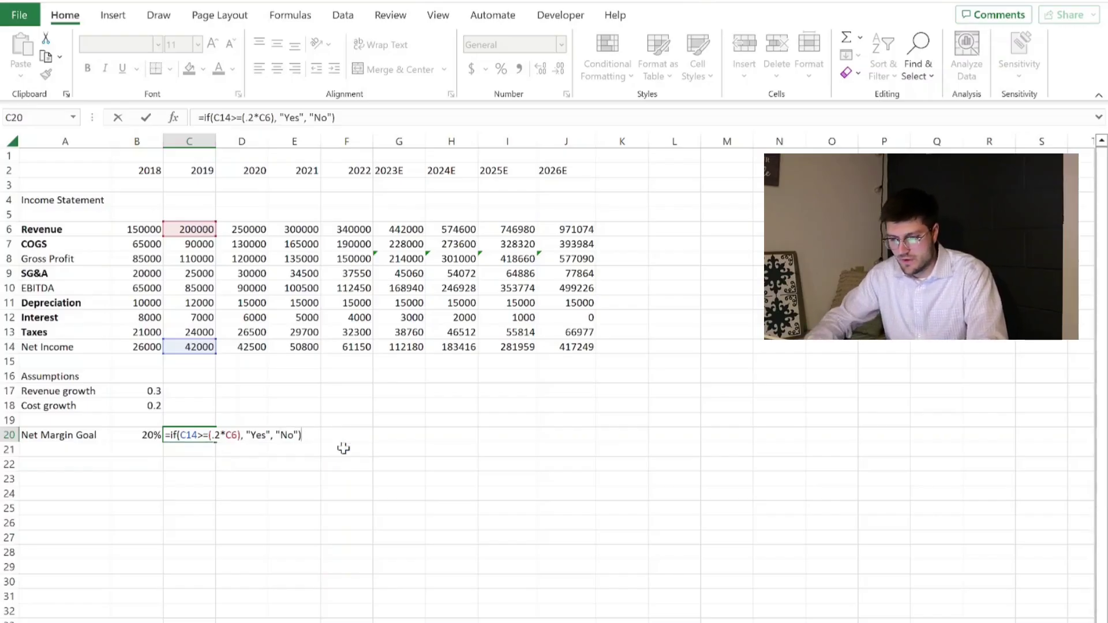
{"action": "key", "text": "Return"}
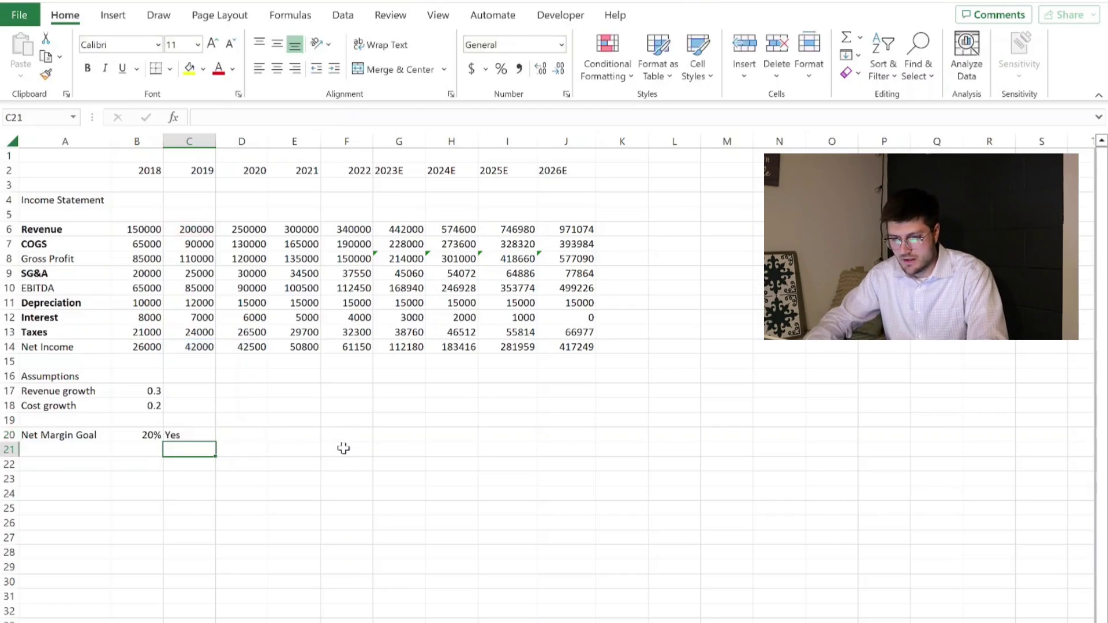
- Copy the C20 margin check across row 20 through J20 and inspect H20's formula
{"action": "left_click", "coordinate": [191, 434]}
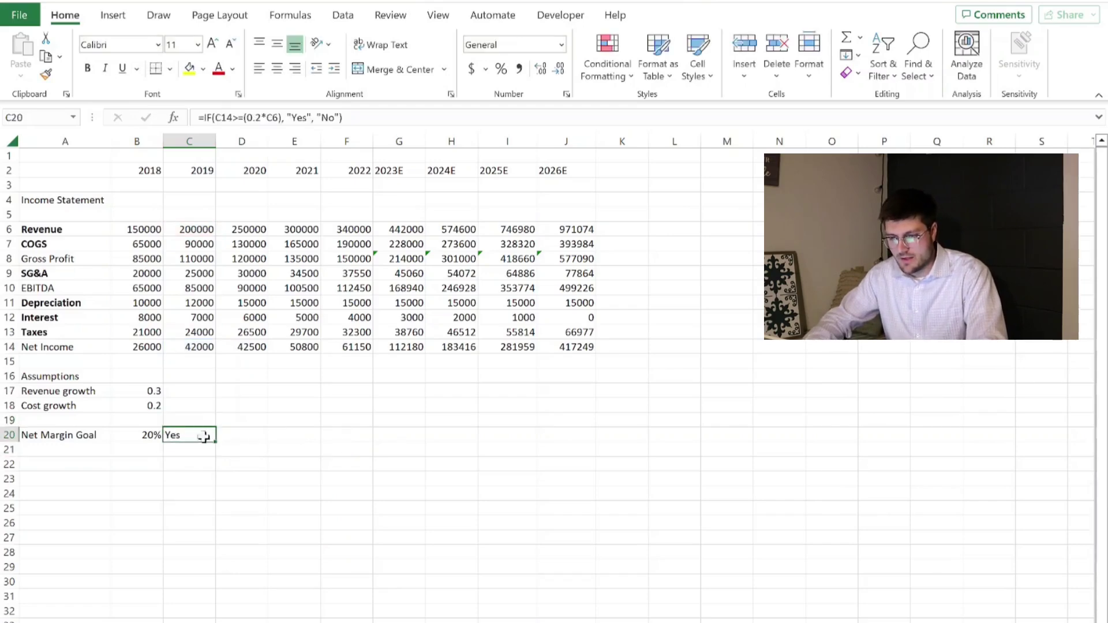
{"action": "left_click_drag", "start_coordinate": [218, 443], "coordinate": [605, 448]}
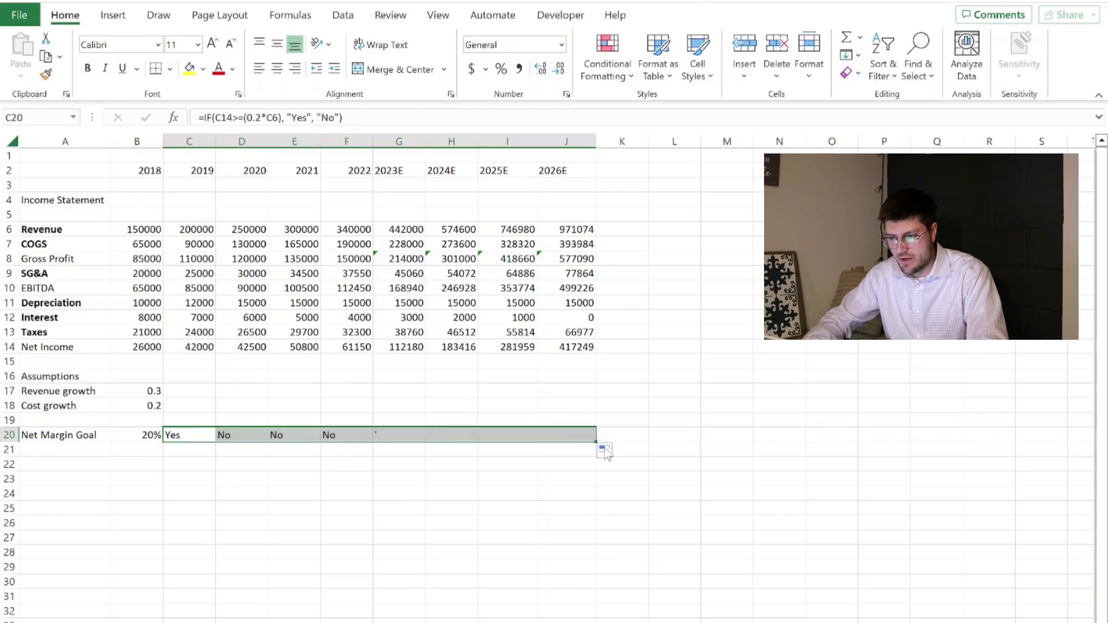
{"action": "left_click", "coordinate": [518, 483]}
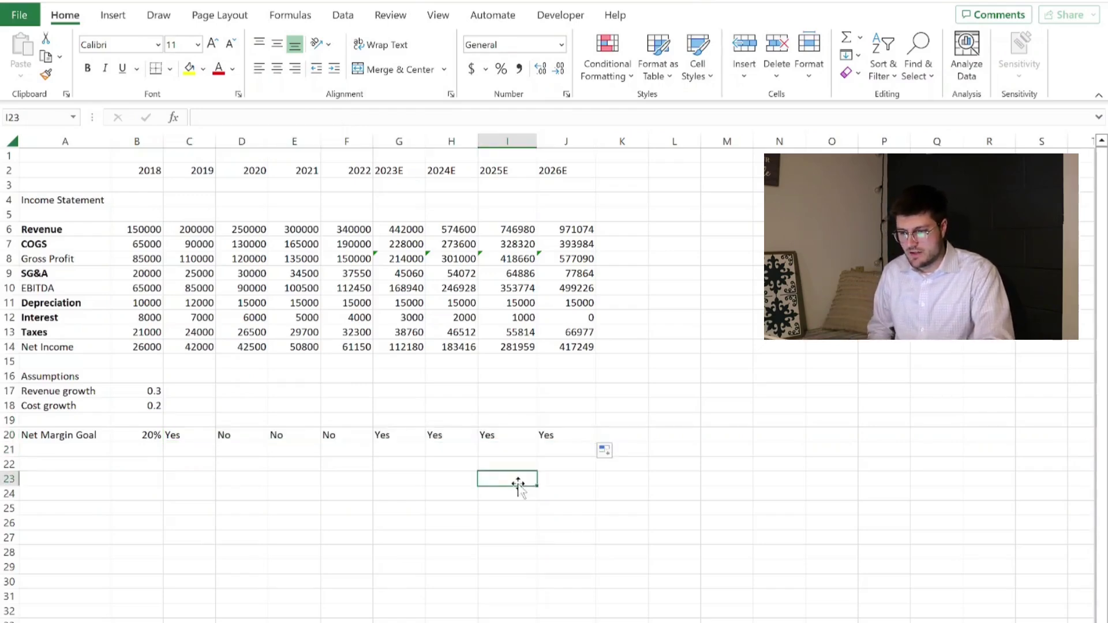
{"action": "left_click", "coordinate": [449, 436]}
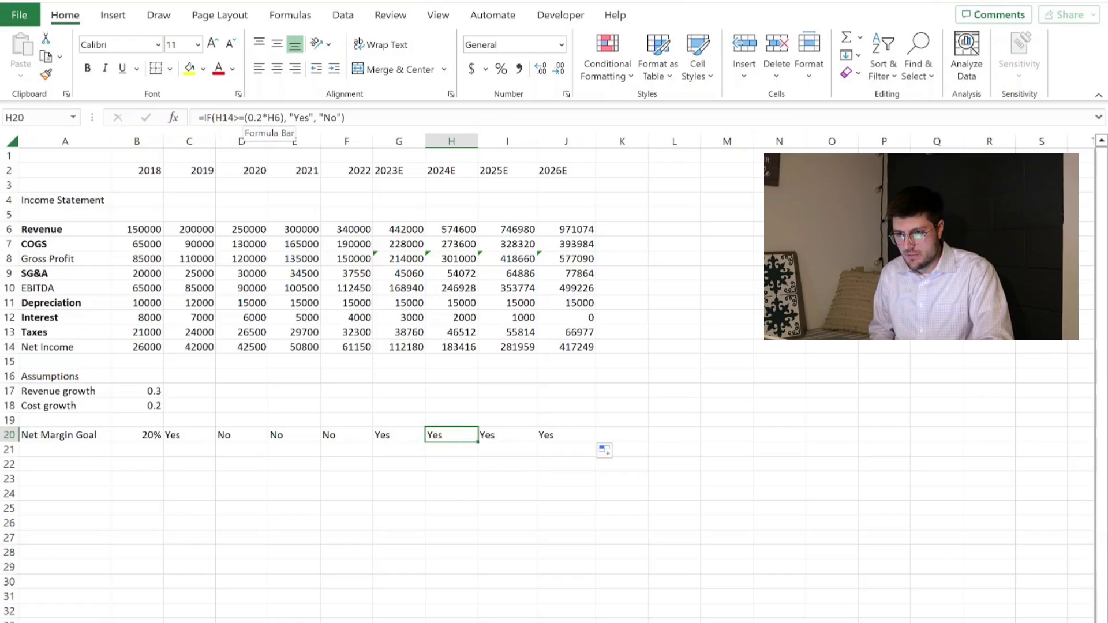
{"action": "left_click", "coordinate": [456, 464]}
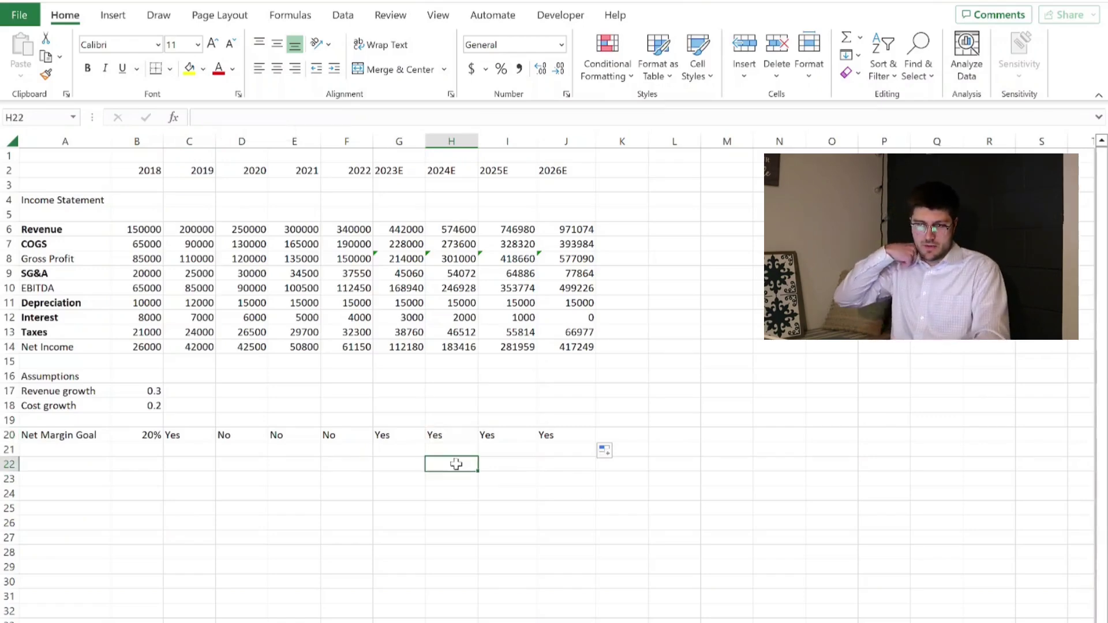
- Recheck the copied net margin formula in H20
{"action": "left_click", "coordinate": [446, 434]}
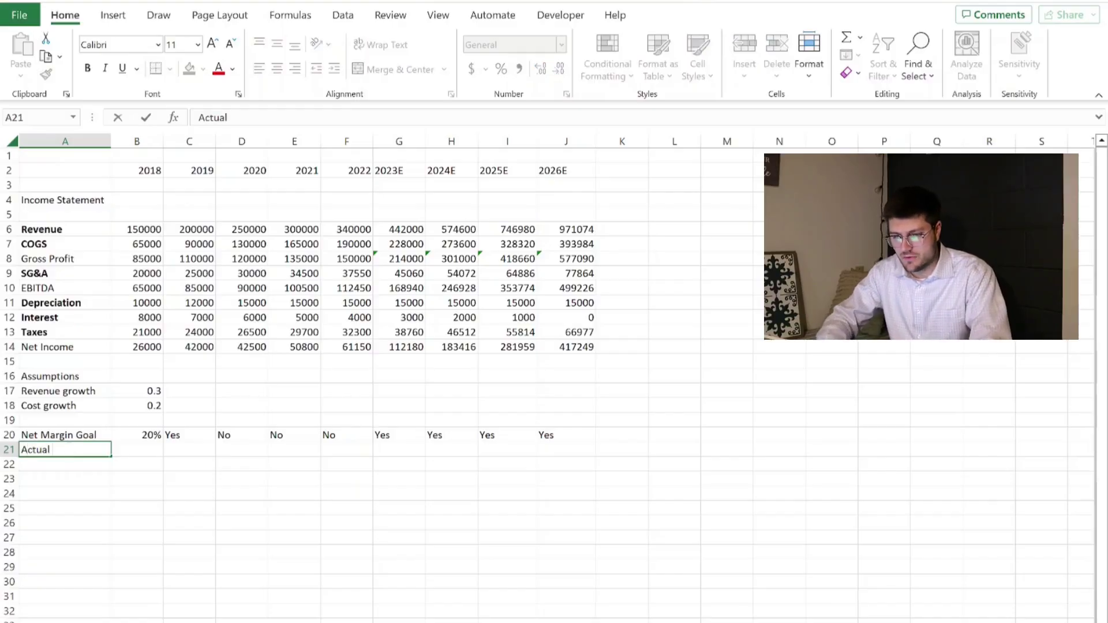
- Label row 21 'Actual' and enter =IF(C20="Yes","-",(C14/C6)) in C21
{"action": "type", "text": "al"}
{"action": "key", "text": "Tab"}
{"action": "key", "text": "Tab"}
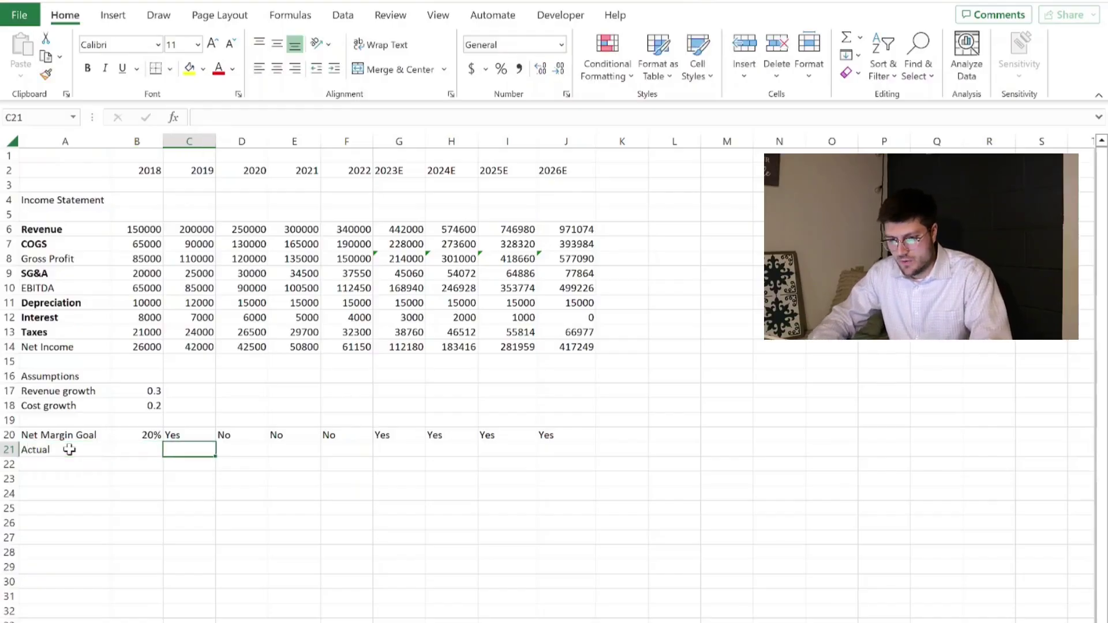
{"action": "type", "text": "if("}
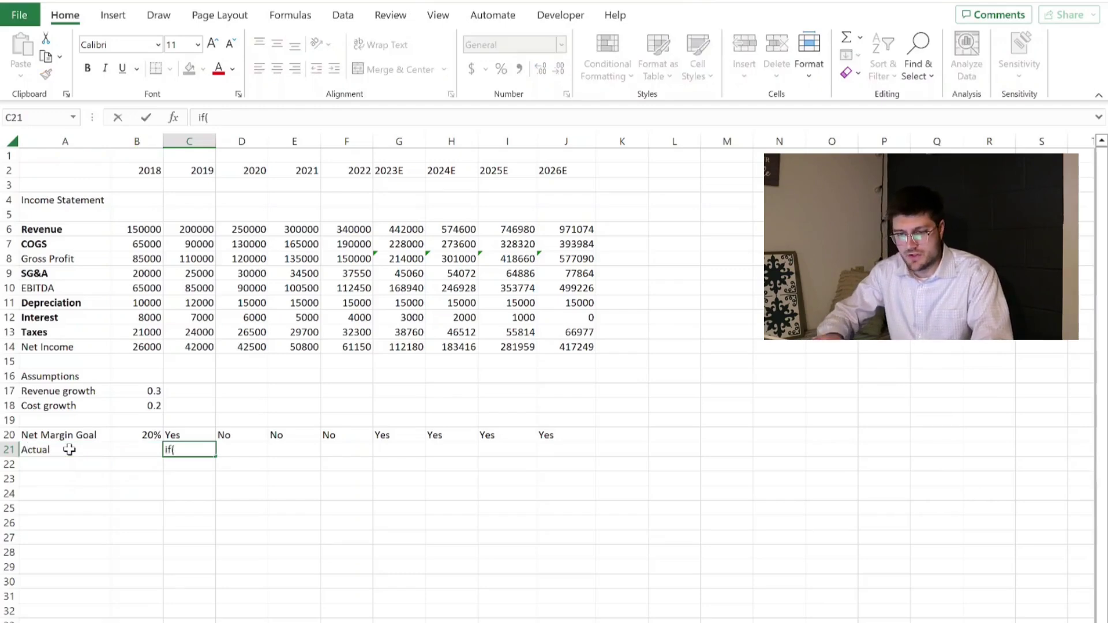
{"action": "type", "text": "=if("}
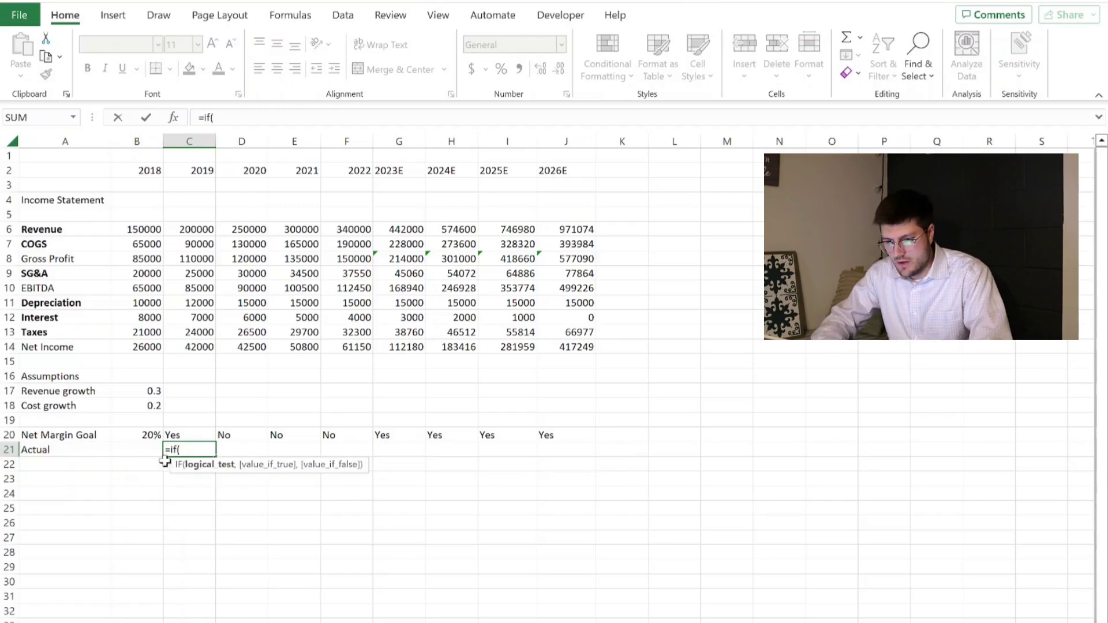
{"action": "left_click", "coordinate": [196, 433]}
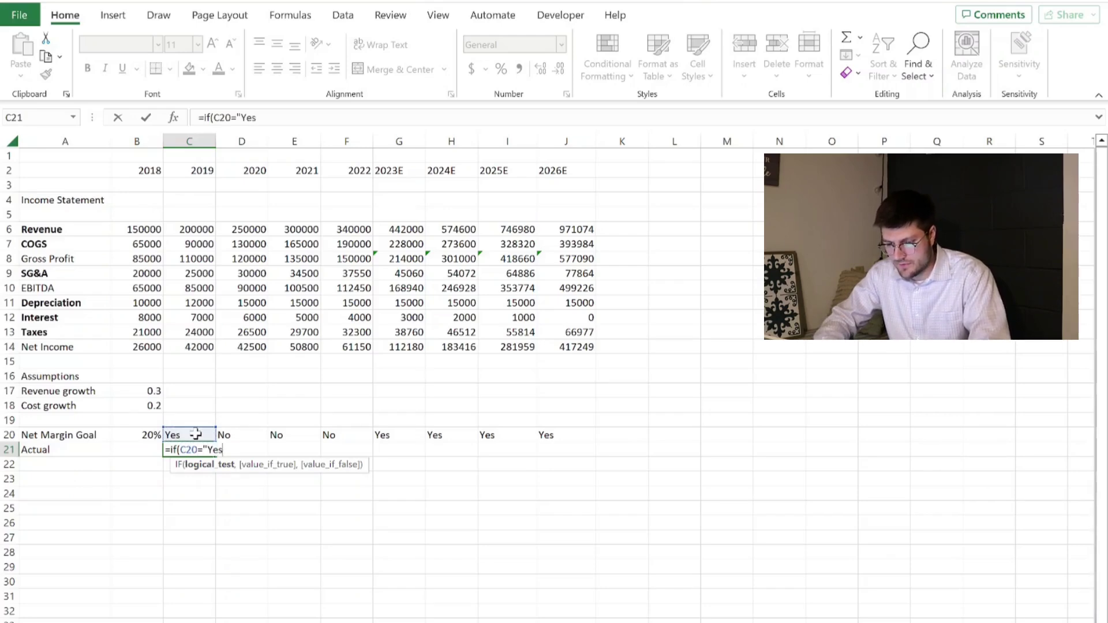
{"action": "type", "text": "=\"Yes\", \"-\", (="}
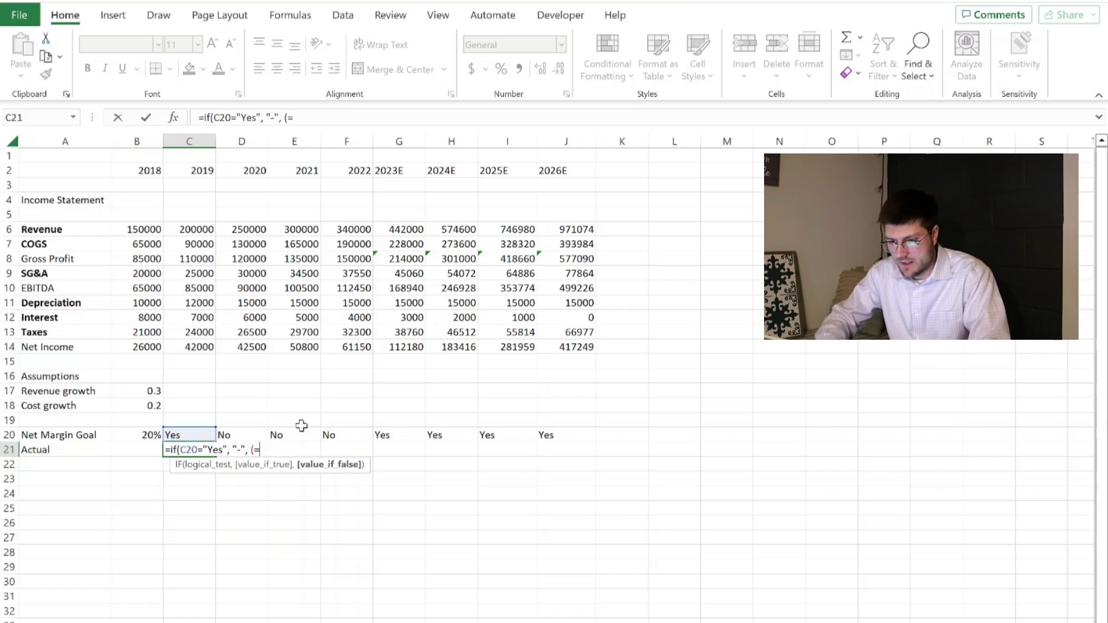
{"action": "left_click", "coordinate": [143, 346]}
{"action": "left_click", "coordinate": [189, 348]}
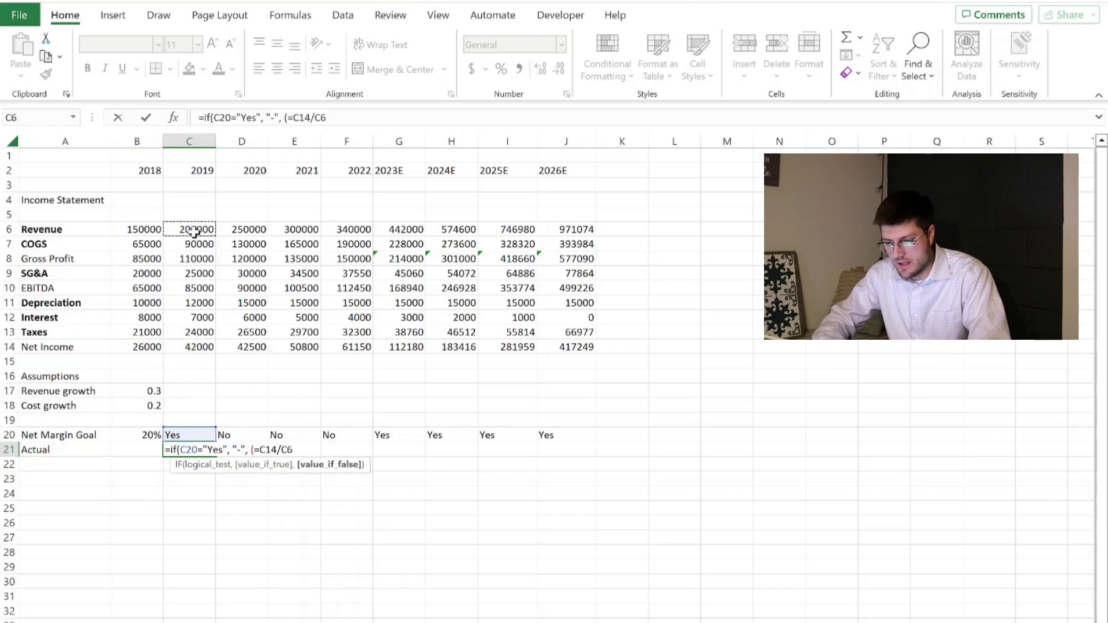
{"action": "type", "text": ")"}
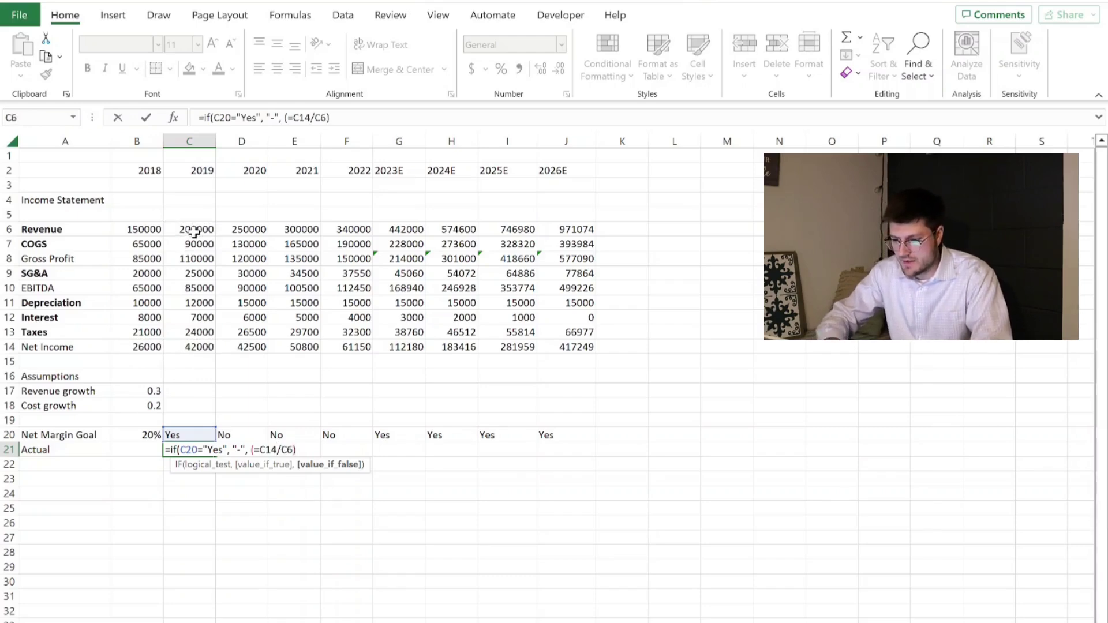
{"action": "type", "text": ")"}
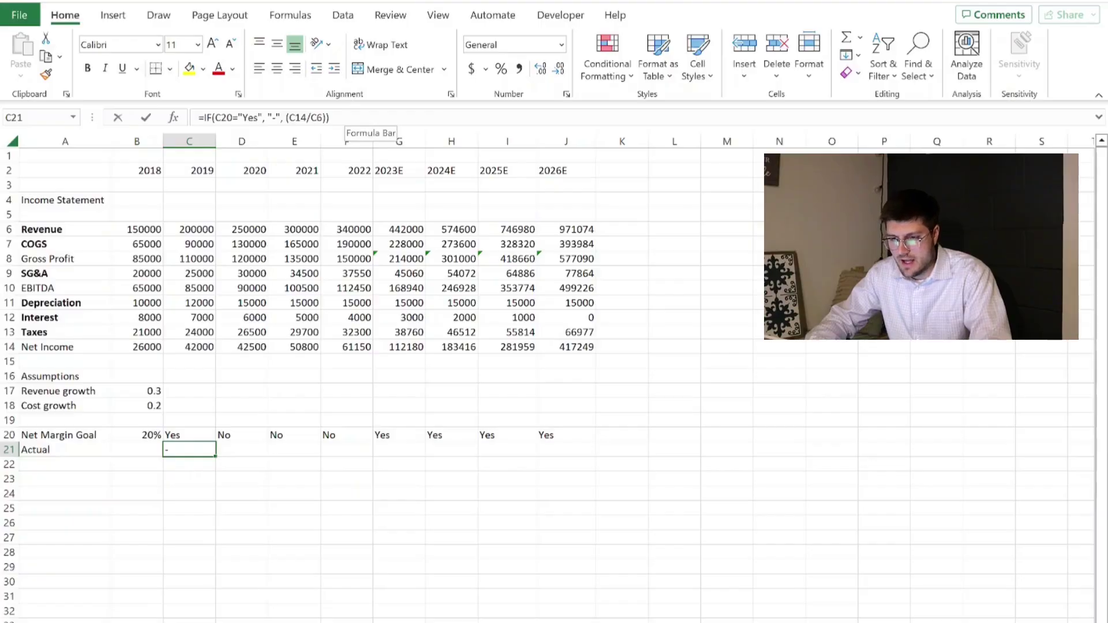
{"action": "left_click", "coordinate": [407, 121]}
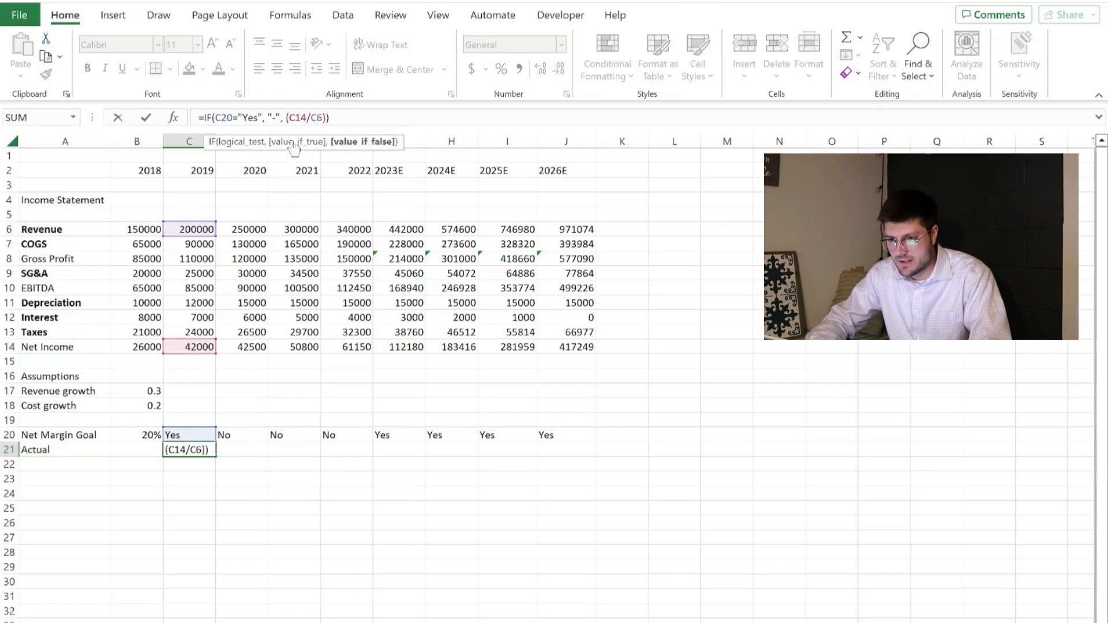
- Commit C21's Actual formula and fill it across row 21 through J21
{"action": "key", "text": "Return"}
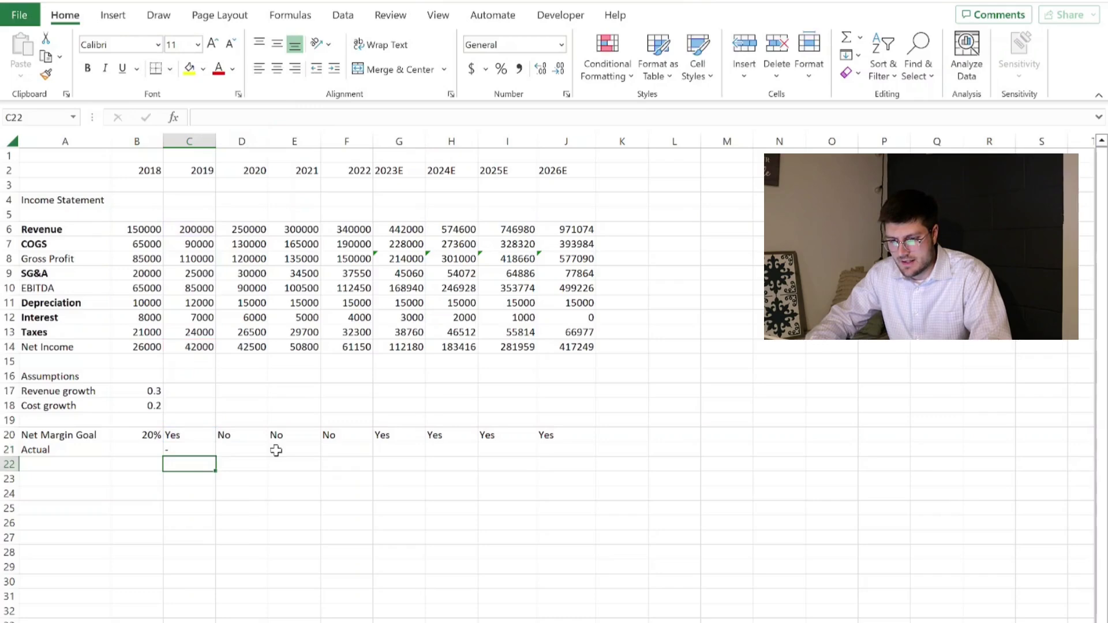
{"action": "left_click", "coordinate": [188, 451]}
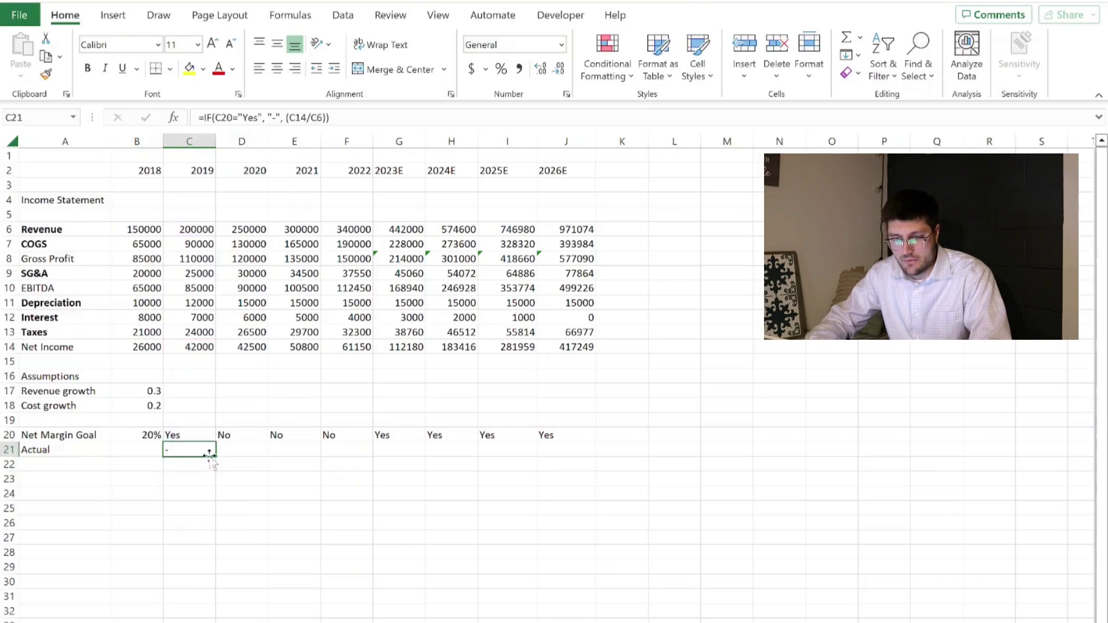
{"action": "left_click_drag", "start_coordinate": [219, 457], "coordinate": [282, 457]}
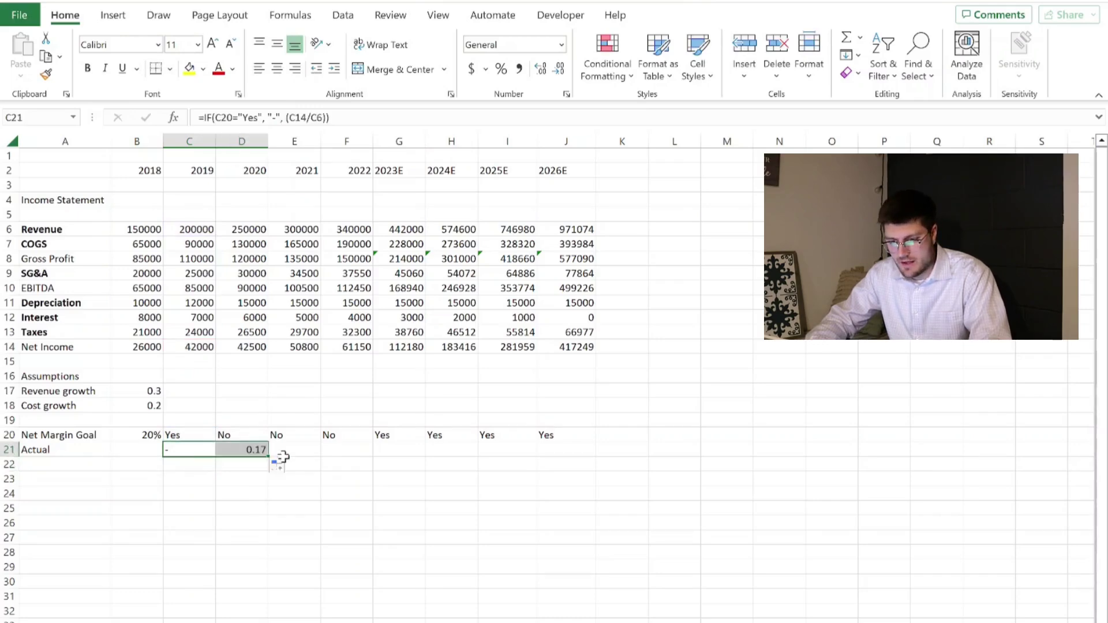
{"action": "left_click", "coordinate": [239, 451]}
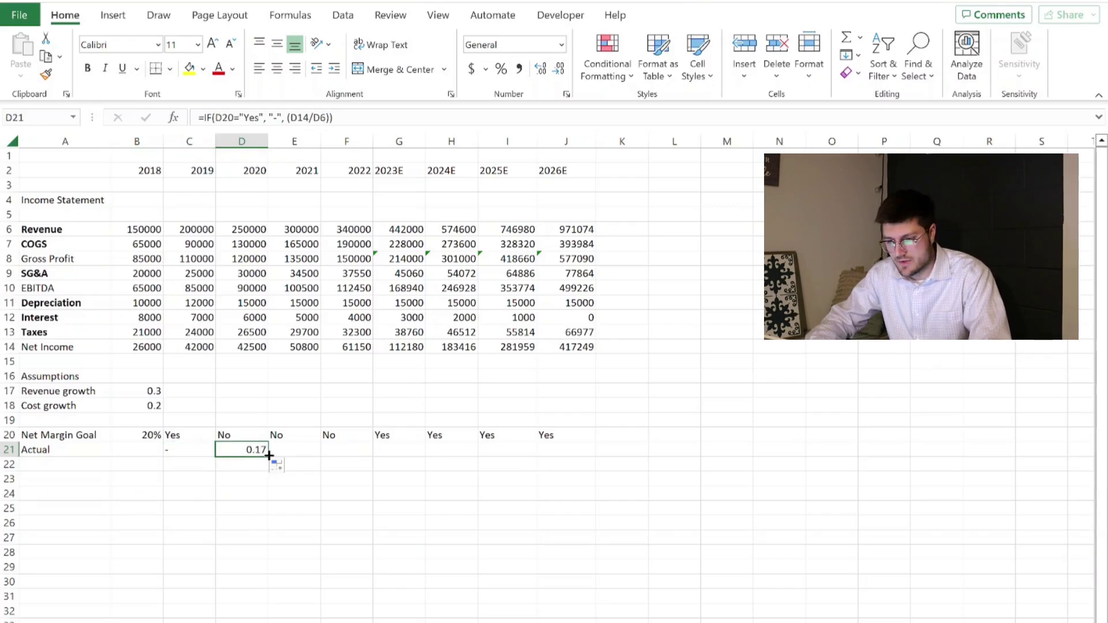
{"action": "left_click_drag", "start_coordinate": [269, 456], "coordinate": [574, 462]}
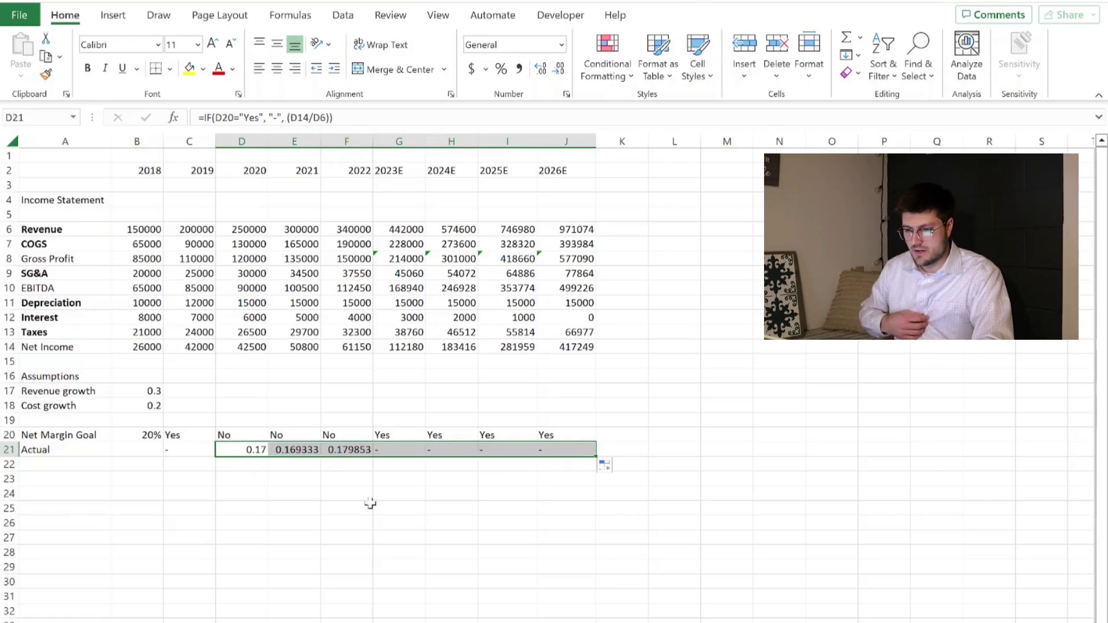
- Select the 2021 and 2022 Actual results and check H20's goal formula
{"action": "left_click", "coordinate": [297, 451]}
{"action": "left_click", "coordinate": [356, 451]}
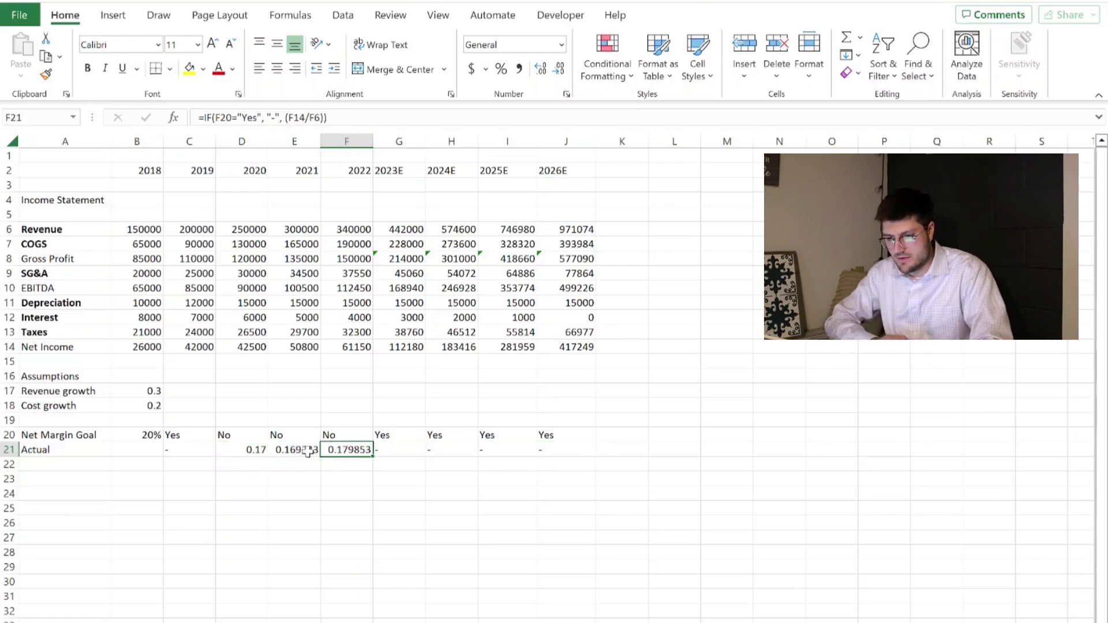
{"action": "left_click_drag", "start_coordinate": [308, 450], "coordinate": [338, 451]}
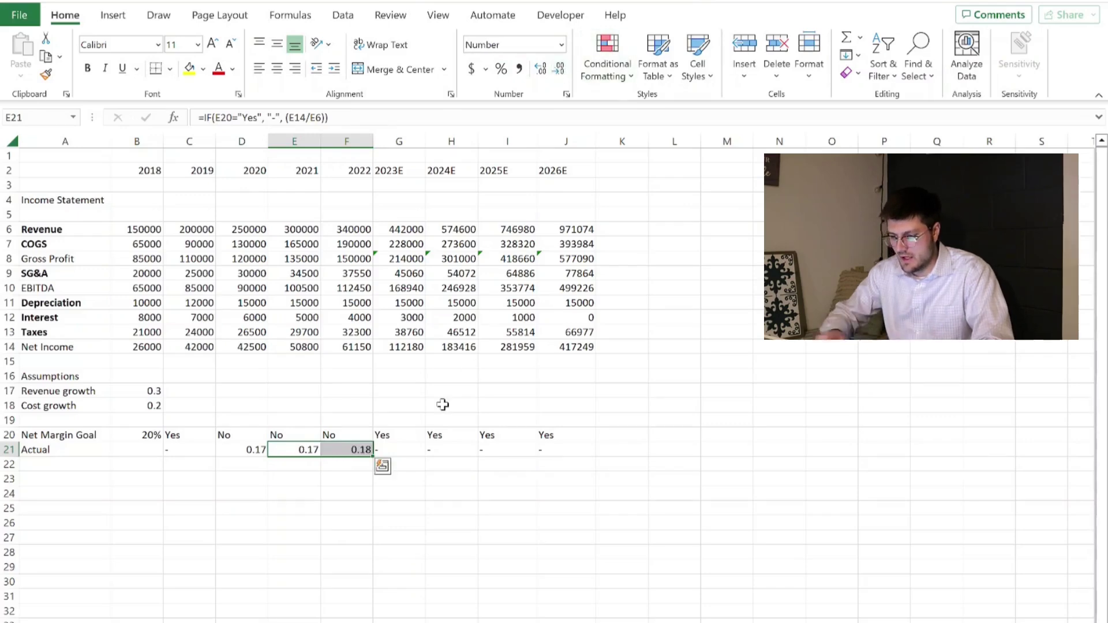
{"action": "left_click", "coordinate": [436, 436]}
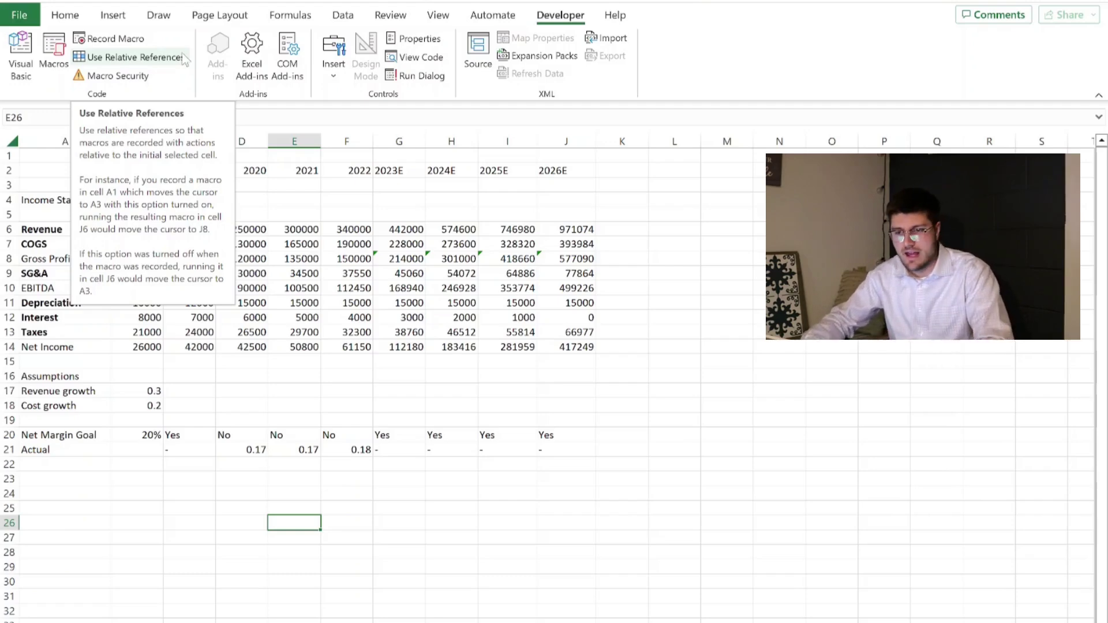
- Record a new macro named 'formatting' with a short description, stored in this workbook
{"action": "left_click", "coordinate": [136, 45]}
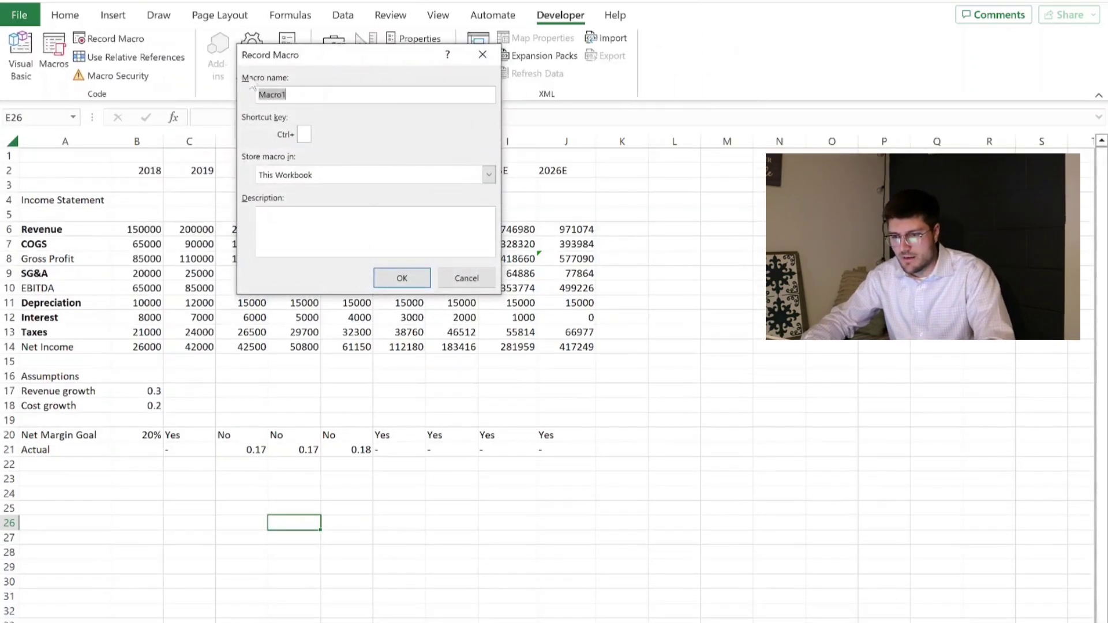
{"action": "type", "text": "formatting"}
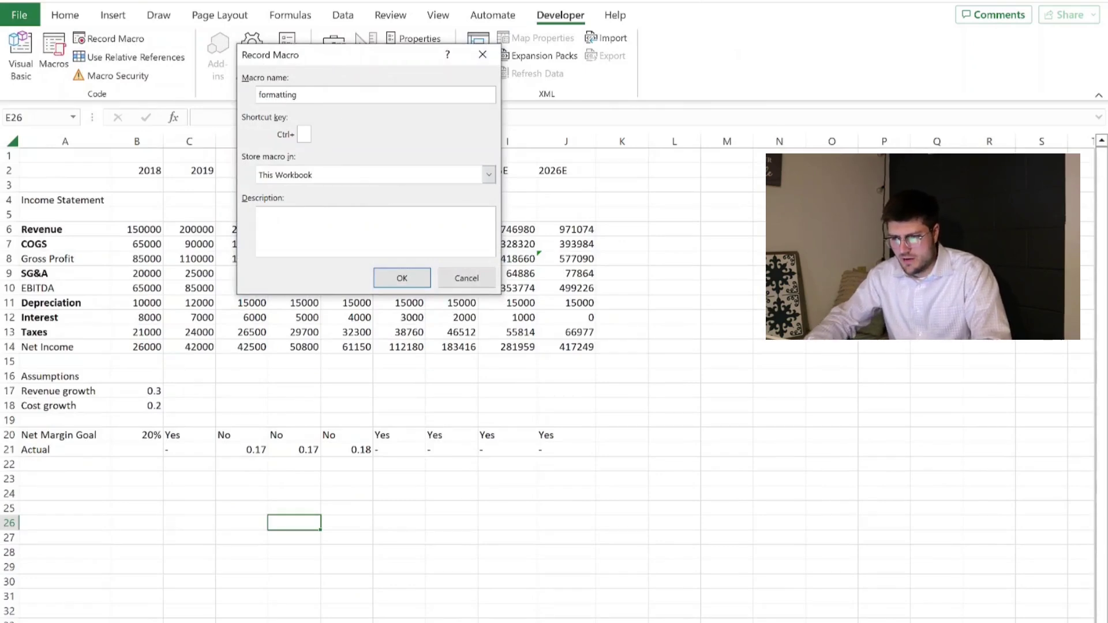
{"action": "left_click", "coordinate": [346, 231]}
{"action": "type", "text": "hteihwei"}
{"action": "left_click", "coordinate": [416, 282]}
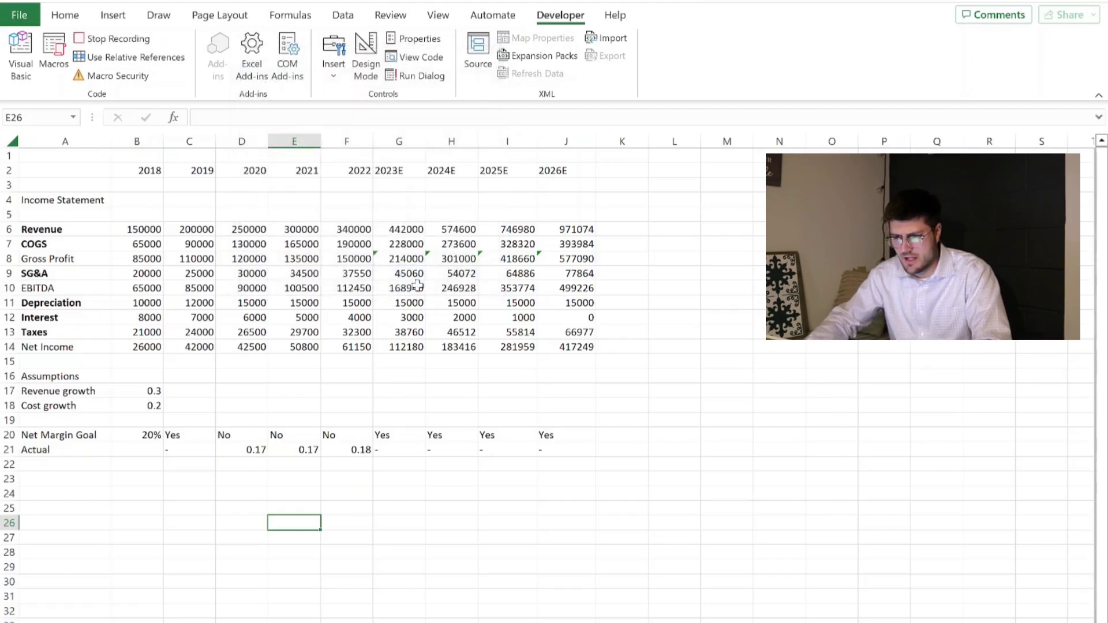
- Make the 2018–2026E year headers bold at font size 20
{"action": "left_click_drag", "start_coordinate": [138, 168], "coordinate": [564, 180]}
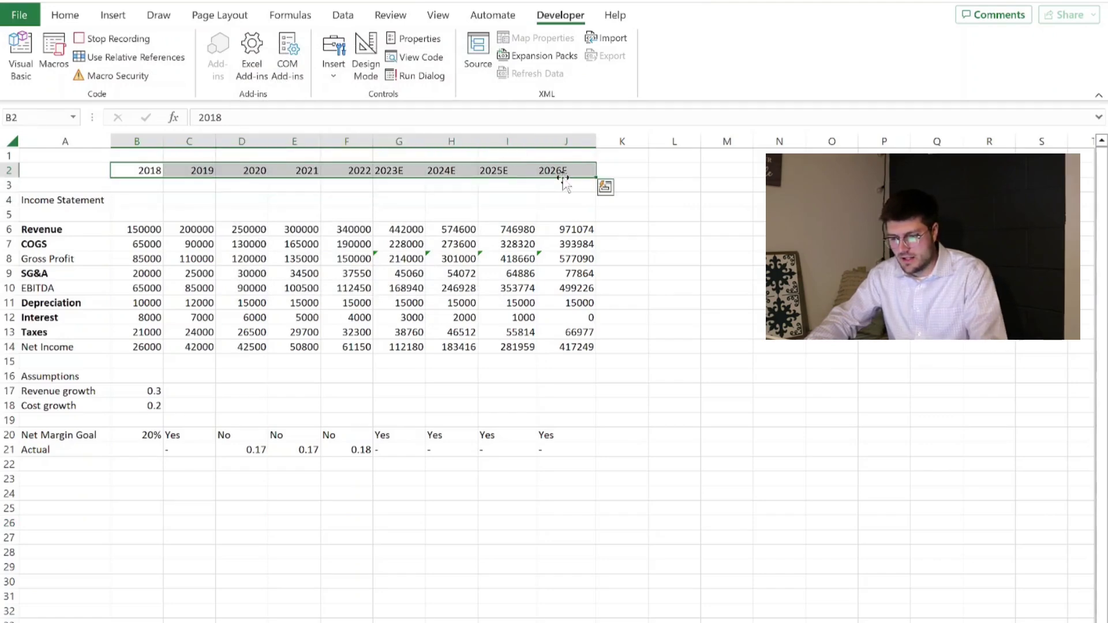
{"action": "key", "text": "ctrl+b"}
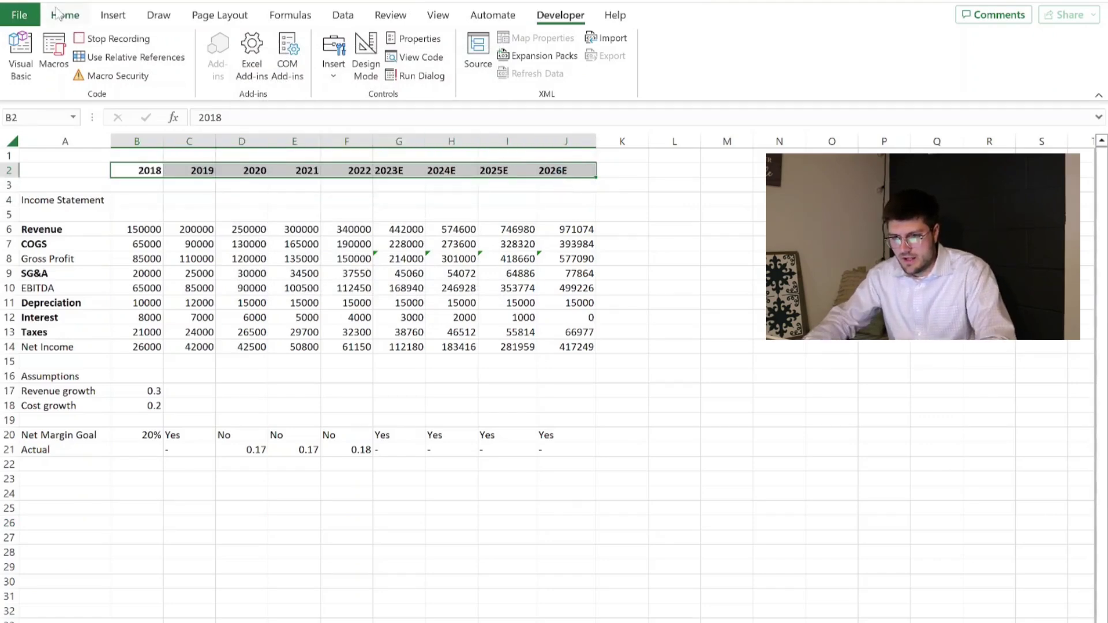
{"action": "left_click", "coordinate": [64, 15]}
{"action": "left_click", "coordinate": [198, 45]}
{"action": "left_click", "coordinate": [174, 205]}
- Set the column width of columns B–J to 10
{"action": "left_click", "coordinate": [809, 61]}
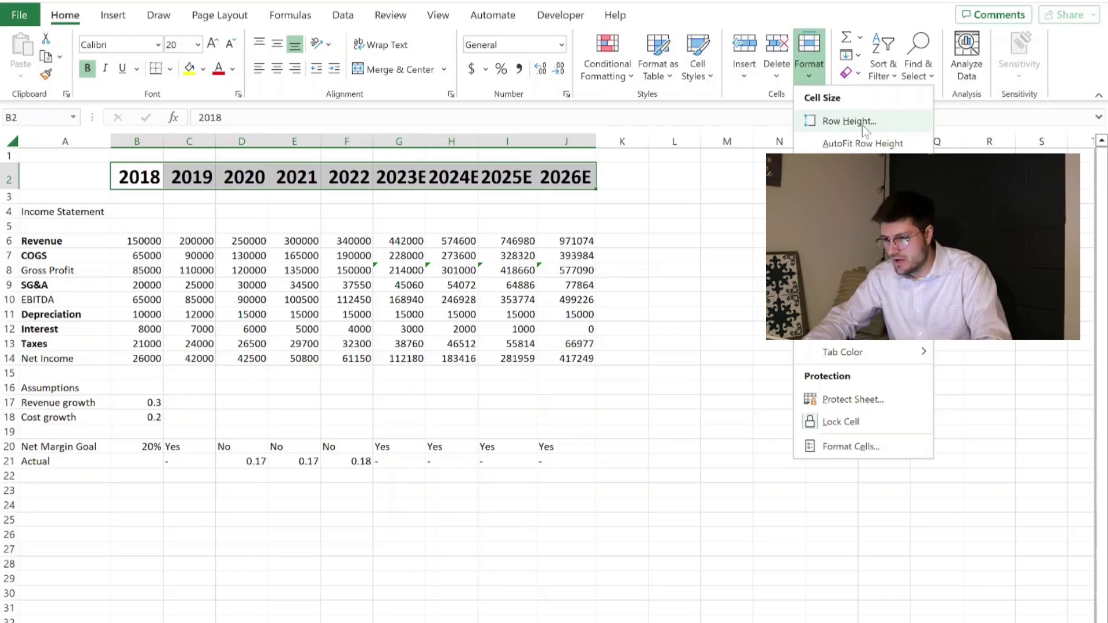
{"action": "left_click", "coordinate": [863, 165]}
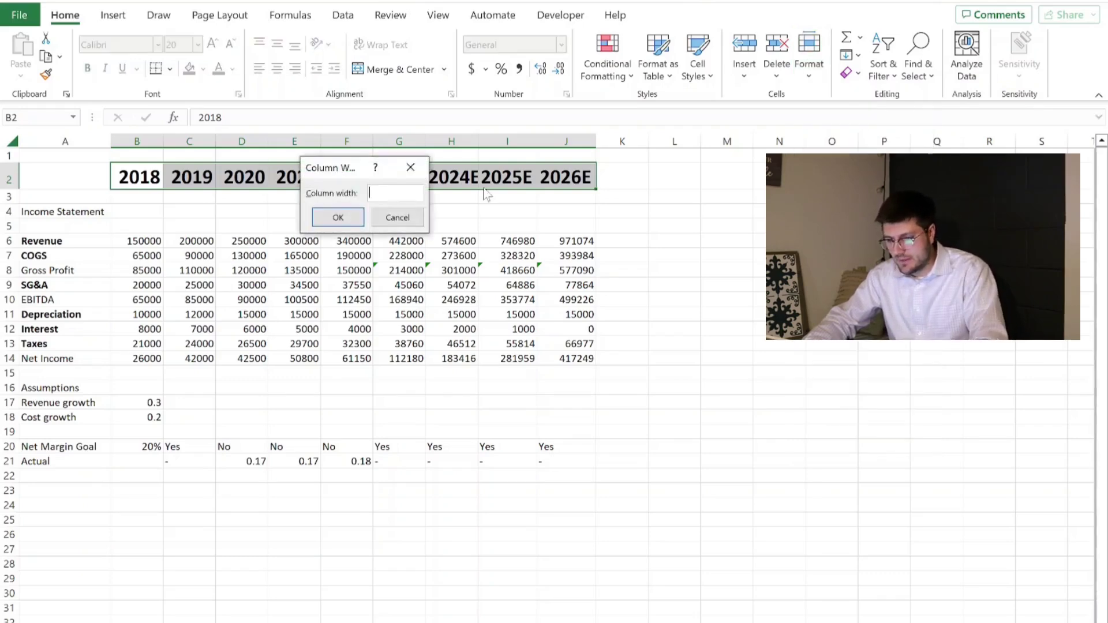
{"action": "type", "text": "40"}
{"action": "key", "text": "Return"}
{"action": "left_click", "coordinate": [809, 64]}
{"action": "left_click", "coordinate": [862, 166]}
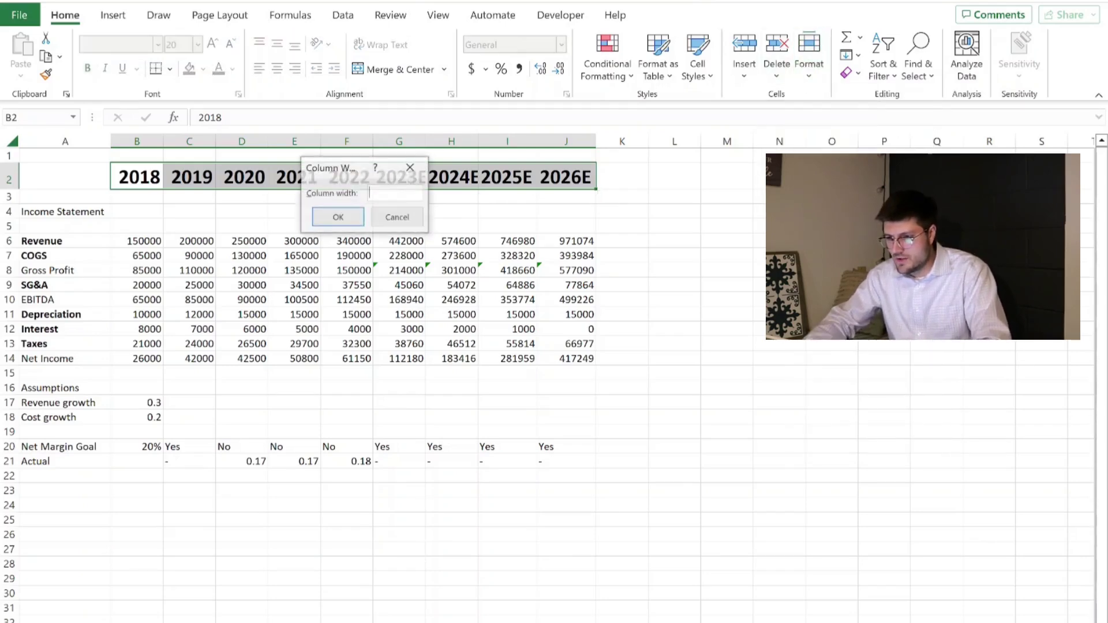
{"action": "type", "text": "10"}
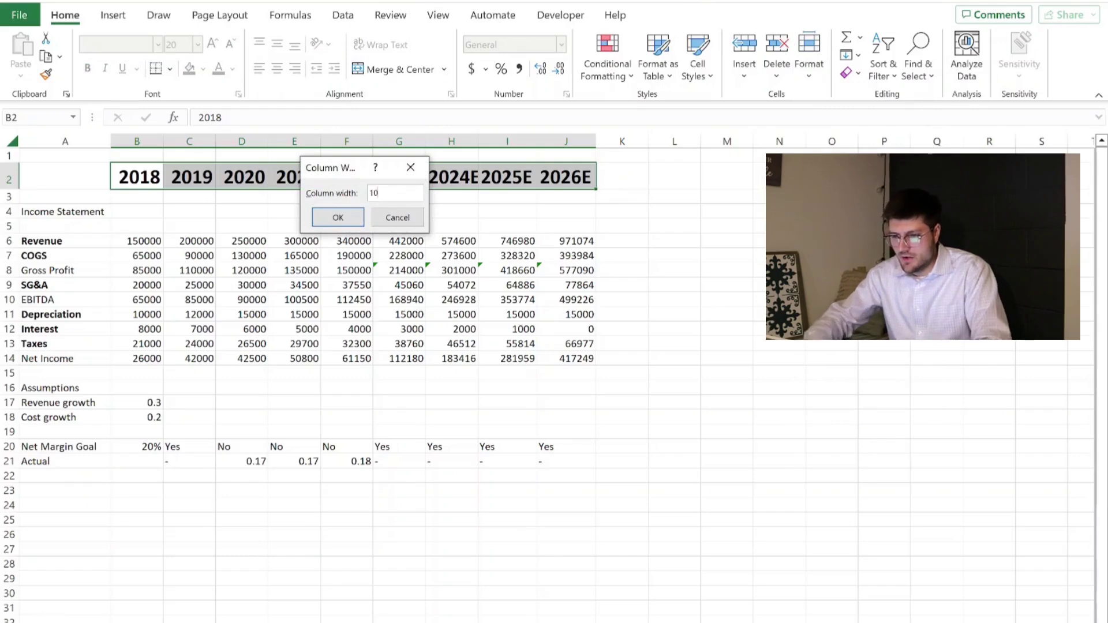
{"action": "left_click", "coordinate": [343, 217]}
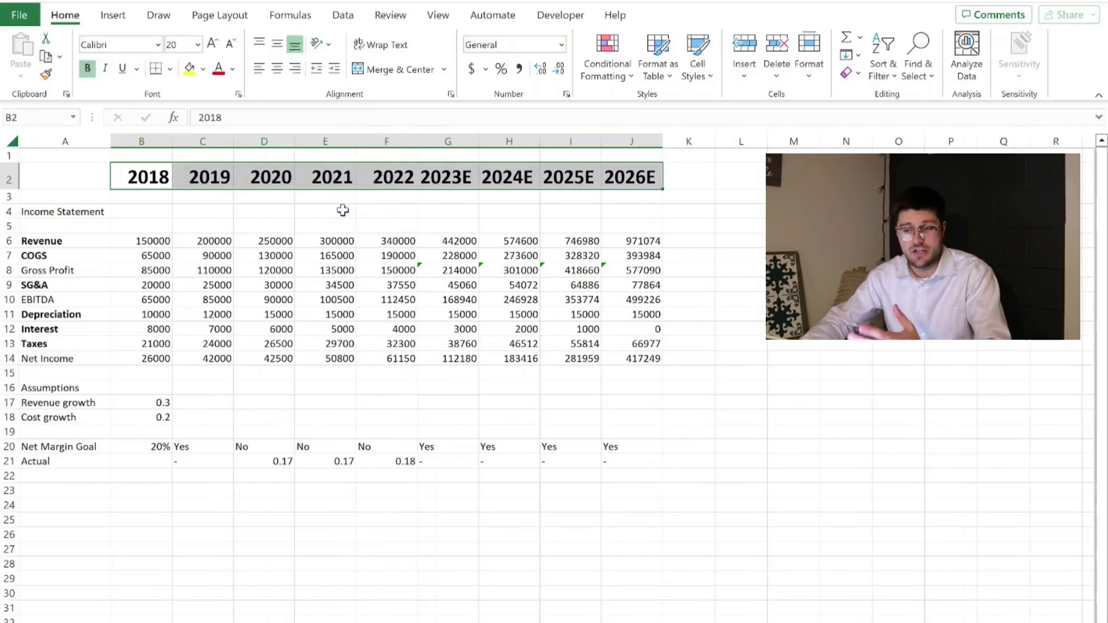
- Merge and center the Income Statement title across A4:J4 in bold blue 20-point text
{"action": "left_click", "coordinate": [272, 238]}
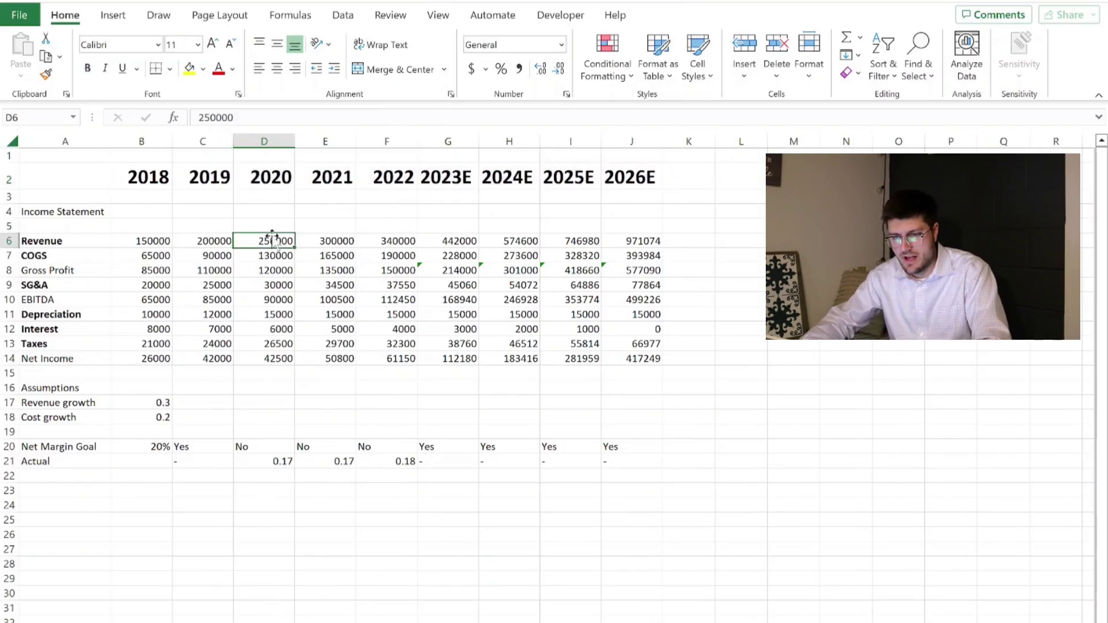
{"action": "left_click", "coordinate": [62, 210]}
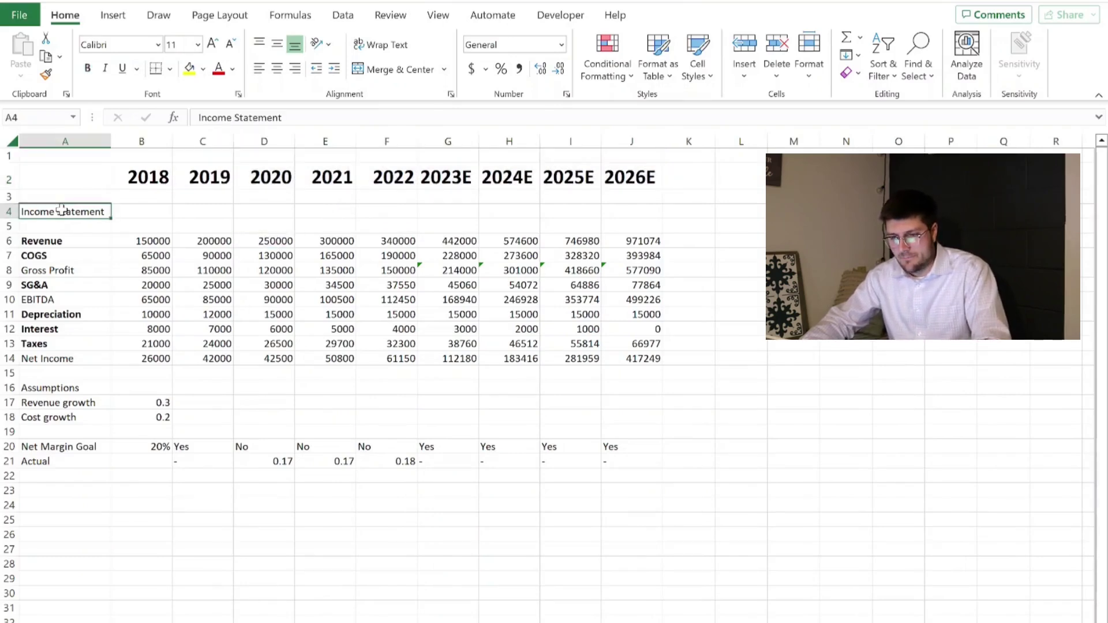
{"action": "left_click_drag", "start_coordinate": [61, 210], "coordinate": [613, 213]}
{"action": "left_click", "coordinate": [385, 70]}
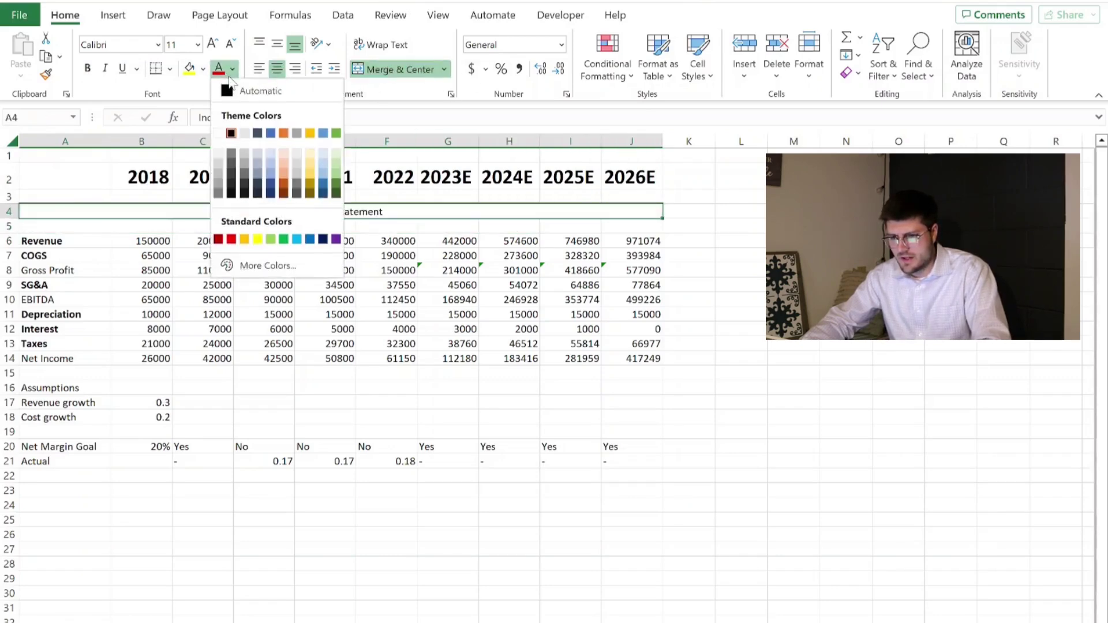
{"action": "left_click", "coordinate": [270, 133]}
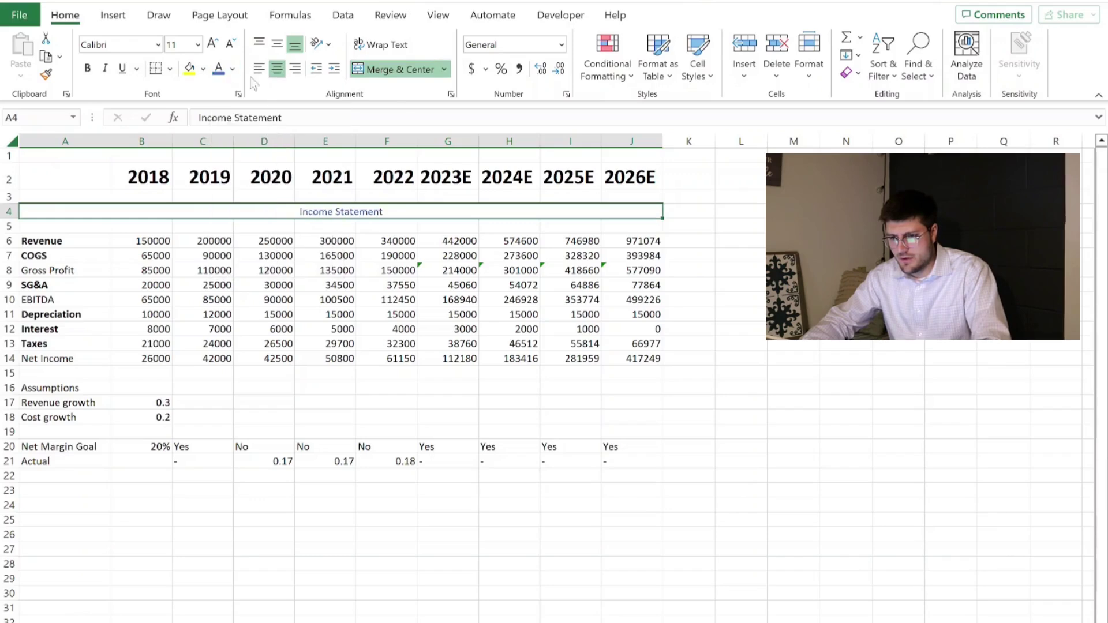
{"action": "left_click", "coordinate": [197, 45]}
{"action": "left_click", "coordinate": [169, 212]}
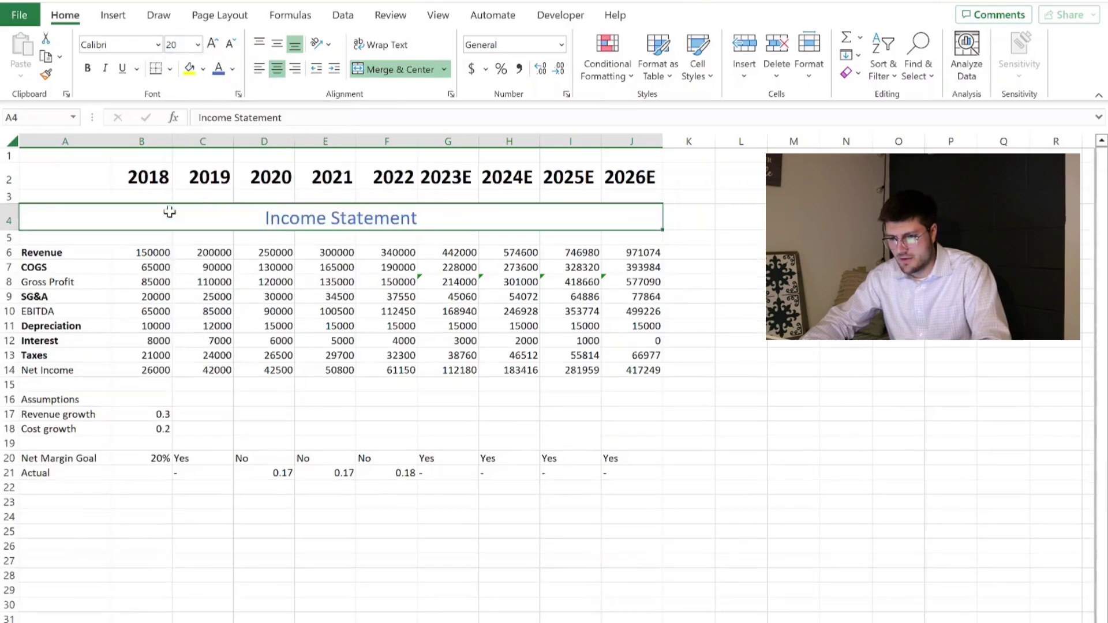
{"action": "key", "text": "ctrl+b"}
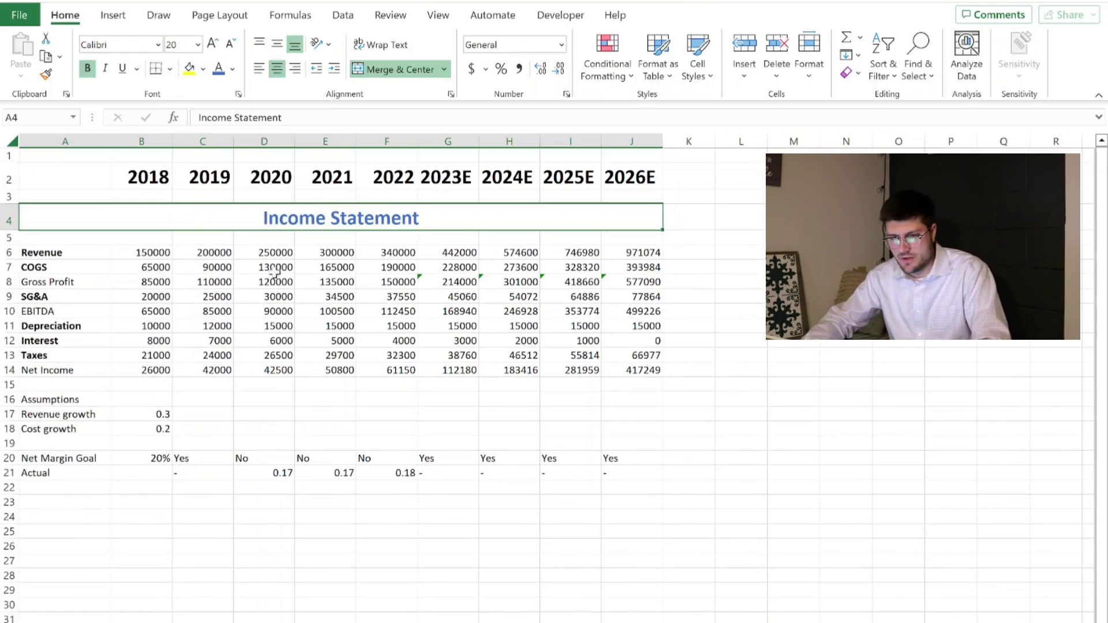
{"action": "left_click", "coordinate": [164, 266]}
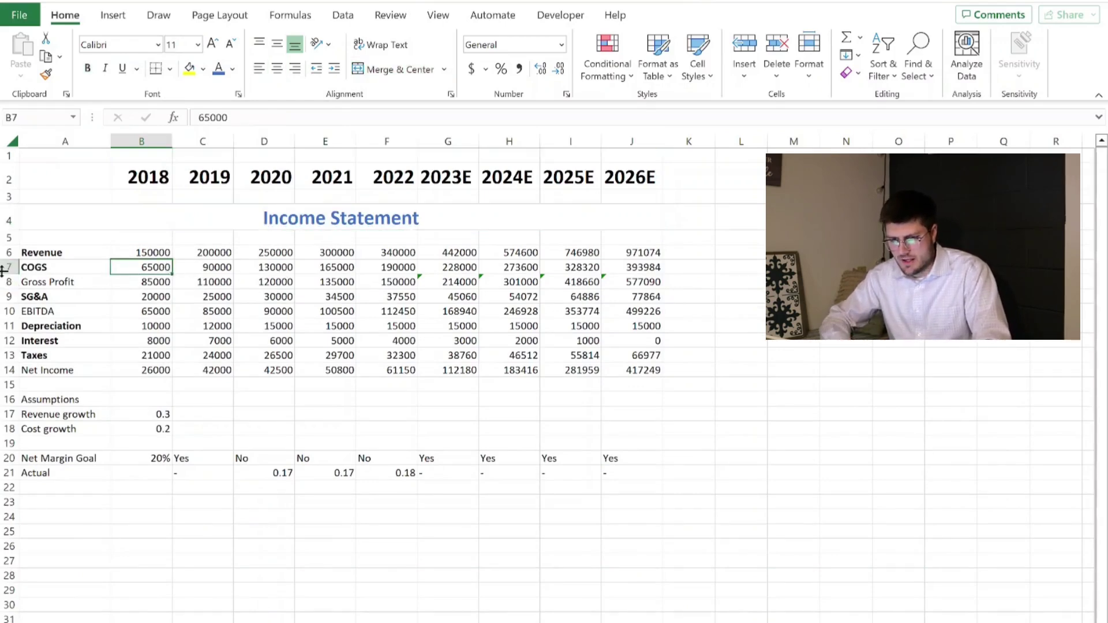
- Insert blank spacer rows above SG&A, Depreciation and Net Income
{"action": "left_click", "coordinate": [4, 270]}
{"action": "right_click", "coordinate": [5, 278]}
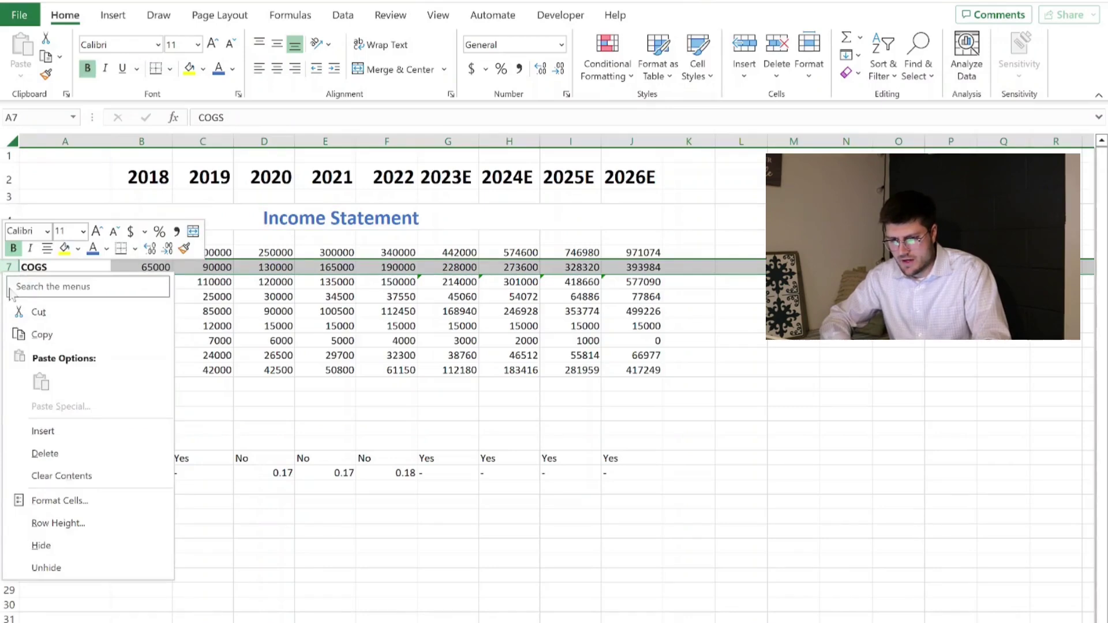
{"action": "key", "text": "Escape"}
{"action": "left_click", "coordinate": [7, 282]}
{"action": "left_click", "coordinate": [5, 297]}
{"action": "right_click", "coordinate": [9, 299]}
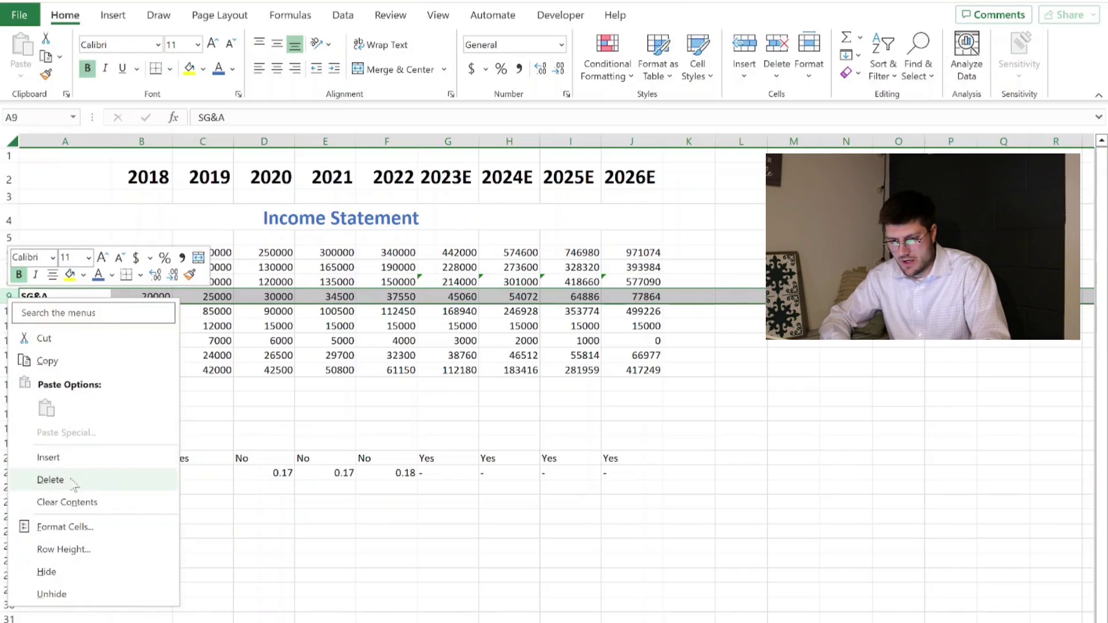
{"action": "left_click", "coordinate": [58, 458]}
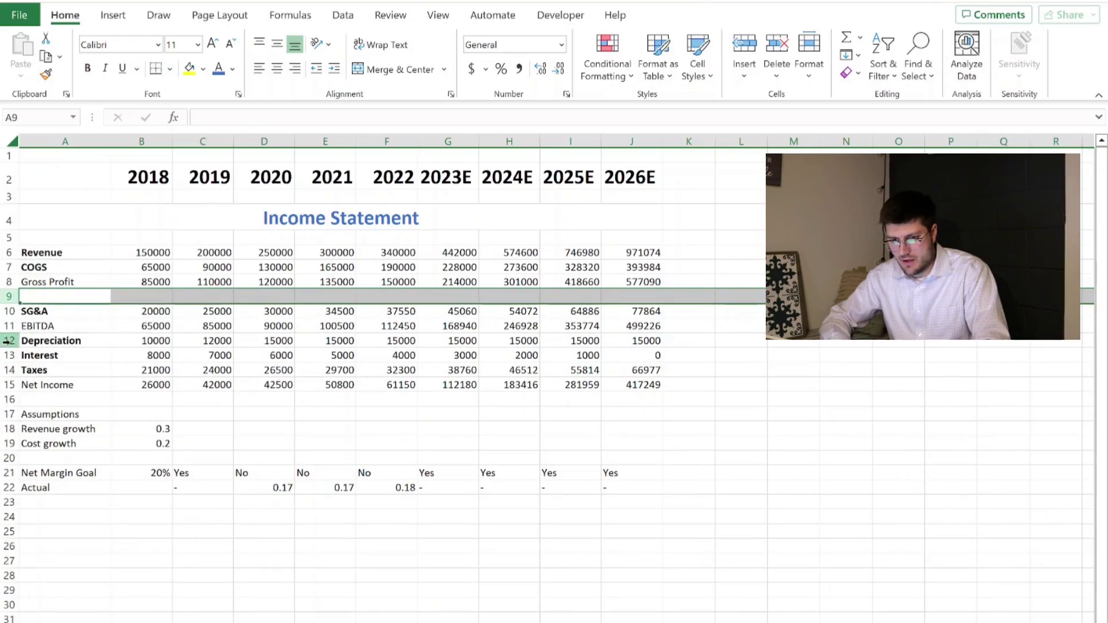
{"action": "right_click", "coordinate": [7, 342]}
{"action": "left_click", "coordinate": [58, 503]}
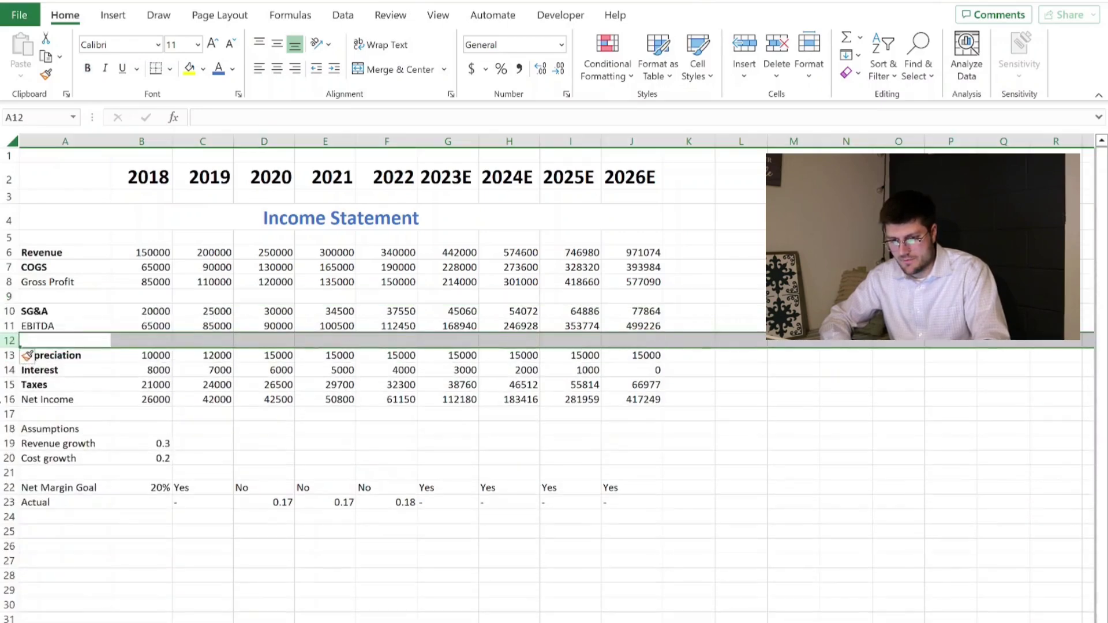
{"action": "left_click", "coordinate": [9, 399]}
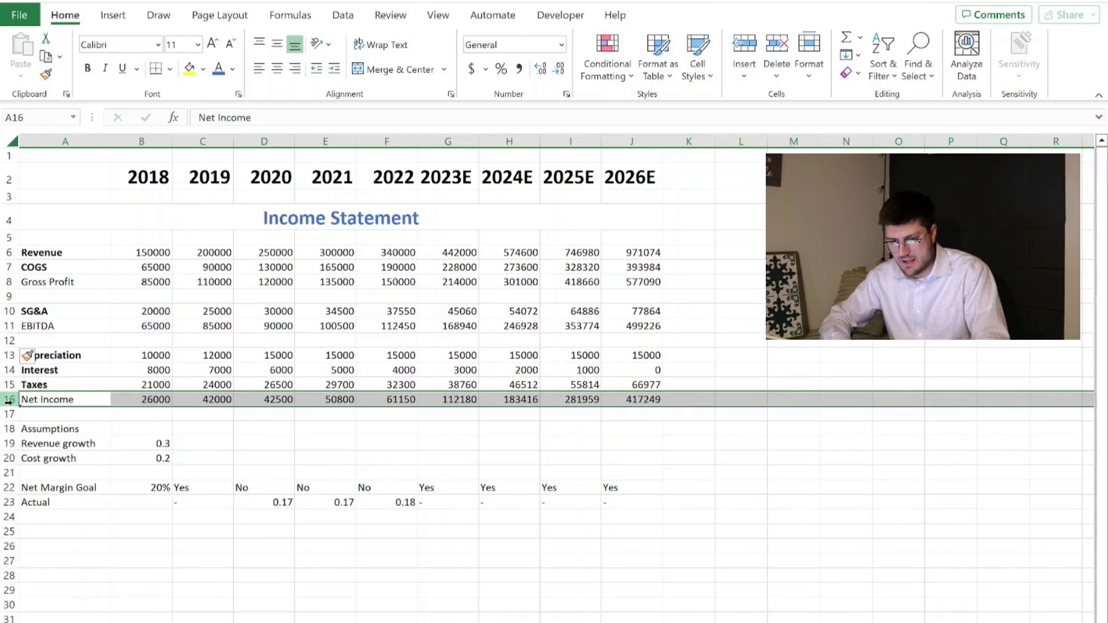
{"action": "right_click", "coordinate": [9, 401]}
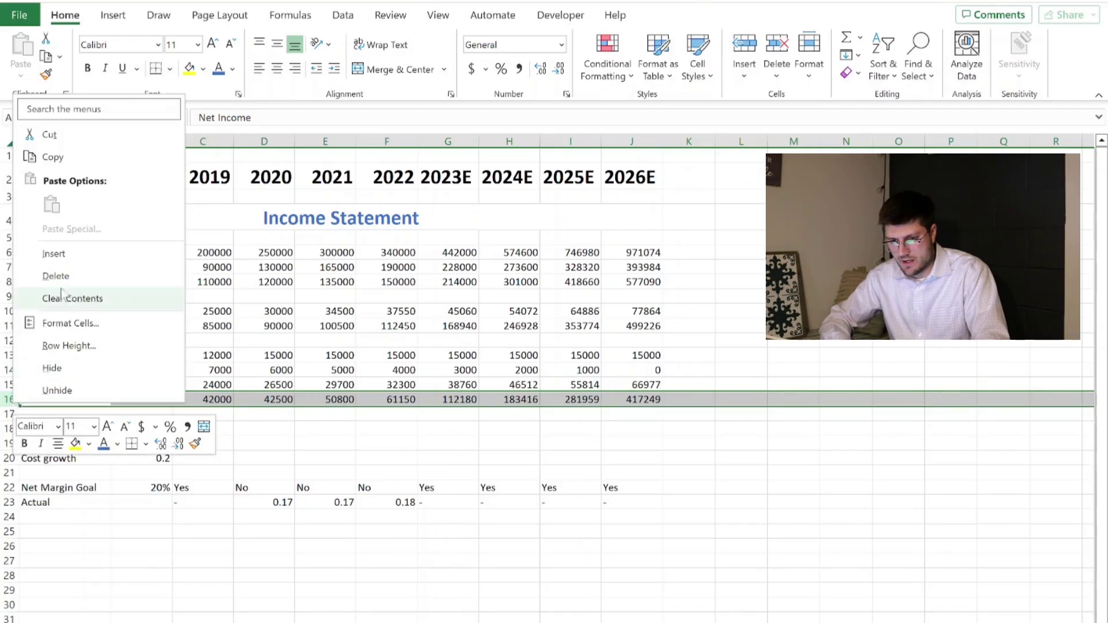
{"action": "left_click", "coordinate": [53, 254]}
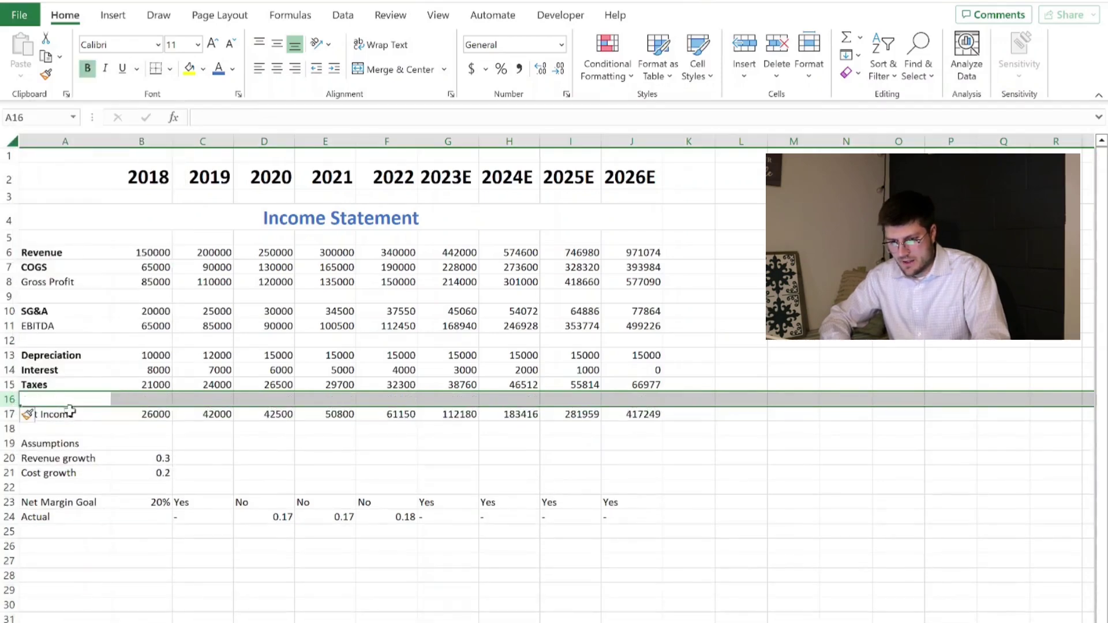
- Make the Net Income label in A17 22 point and widen column A to fit it
{"action": "left_click", "coordinate": [70, 413]}
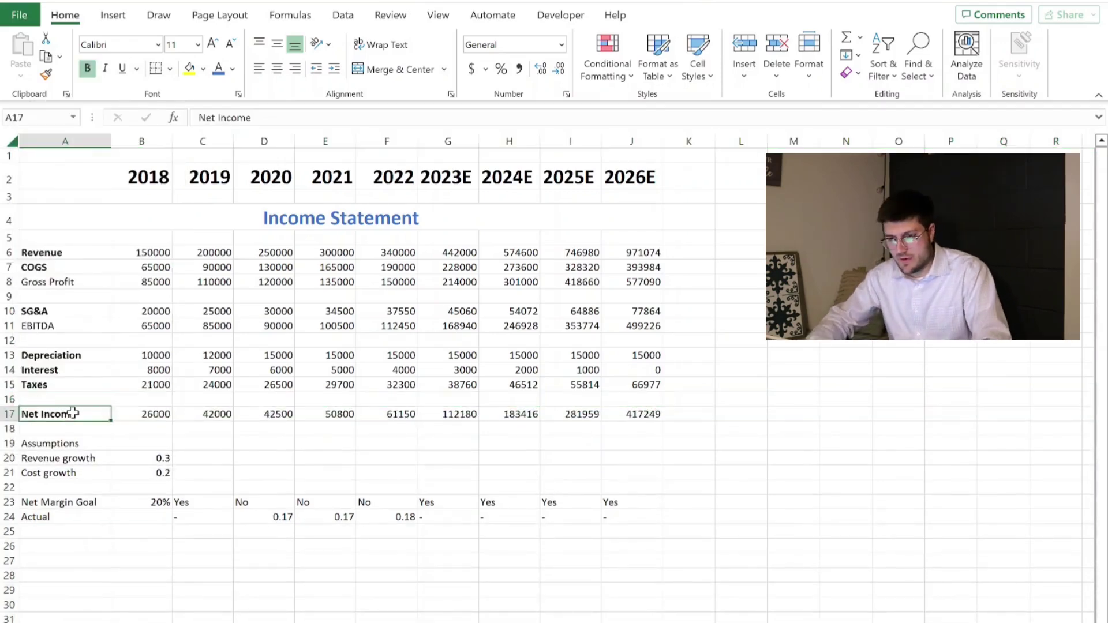
{"action": "left_click", "coordinate": [198, 46]}
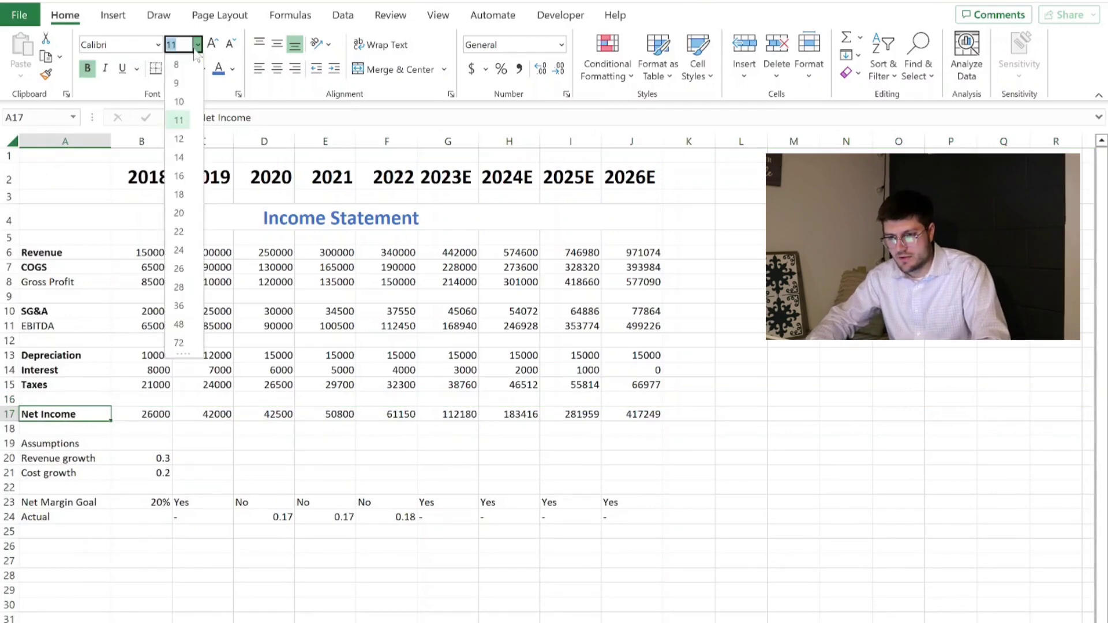
{"action": "left_click", "coordinate": [179, 231]}
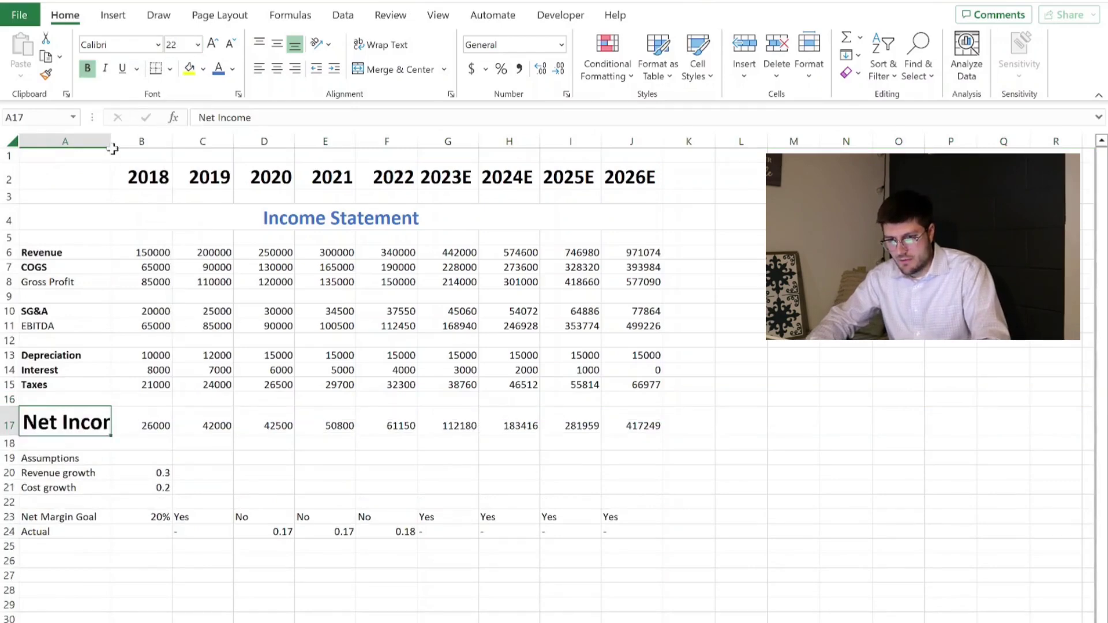
{"action": "left_click_drag", "start_coordinate": [113, 149], "coordinate": [163, 139]}
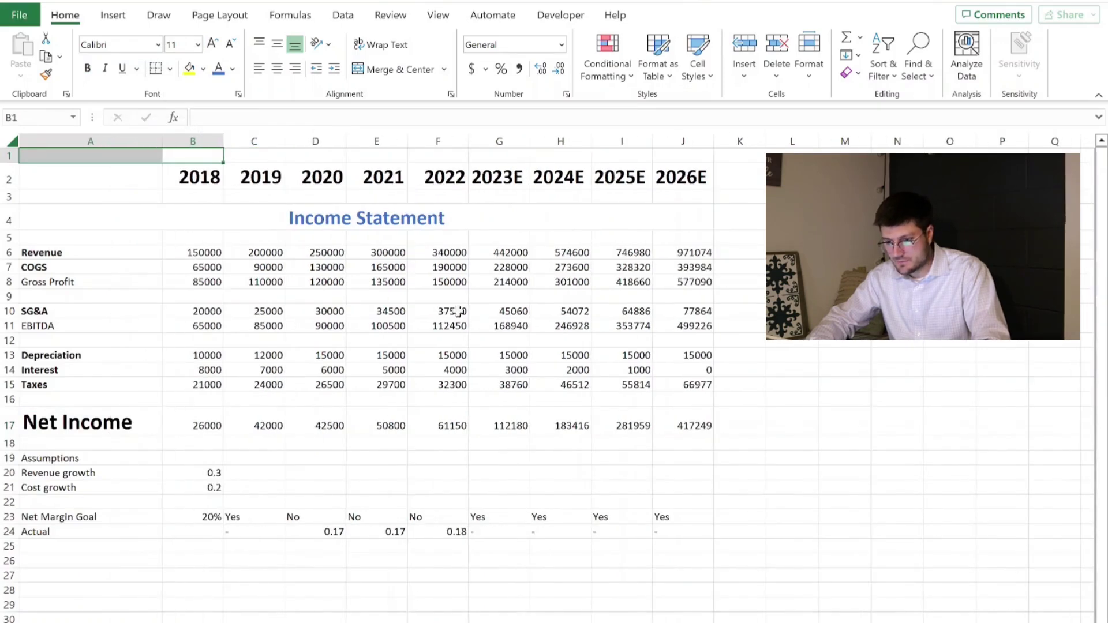
- Give the figures in B6:J17 Accounting number format with an 8-point font
{"action": "left_click_drag", "start_coordinate": [198, 252], "coordinate": [686, 440]}
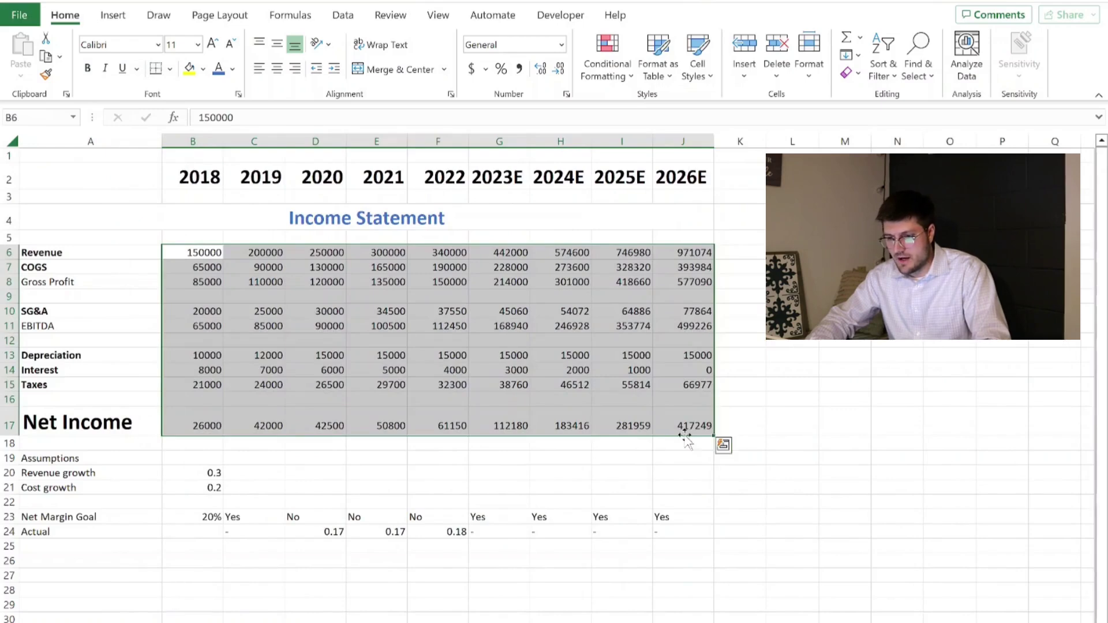
{"action": "left_click", "coordinate": [472, 70]}
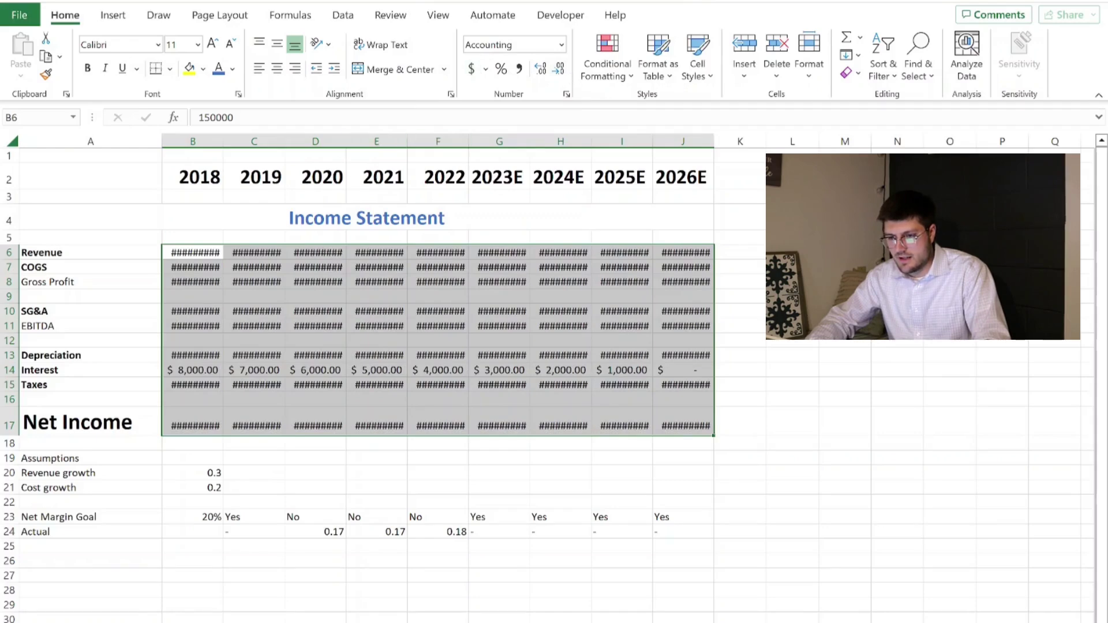
{"action": "left_click", "coordinate": [198, 44]}
{"action": "left_click", "coordinate": [185, 65]}
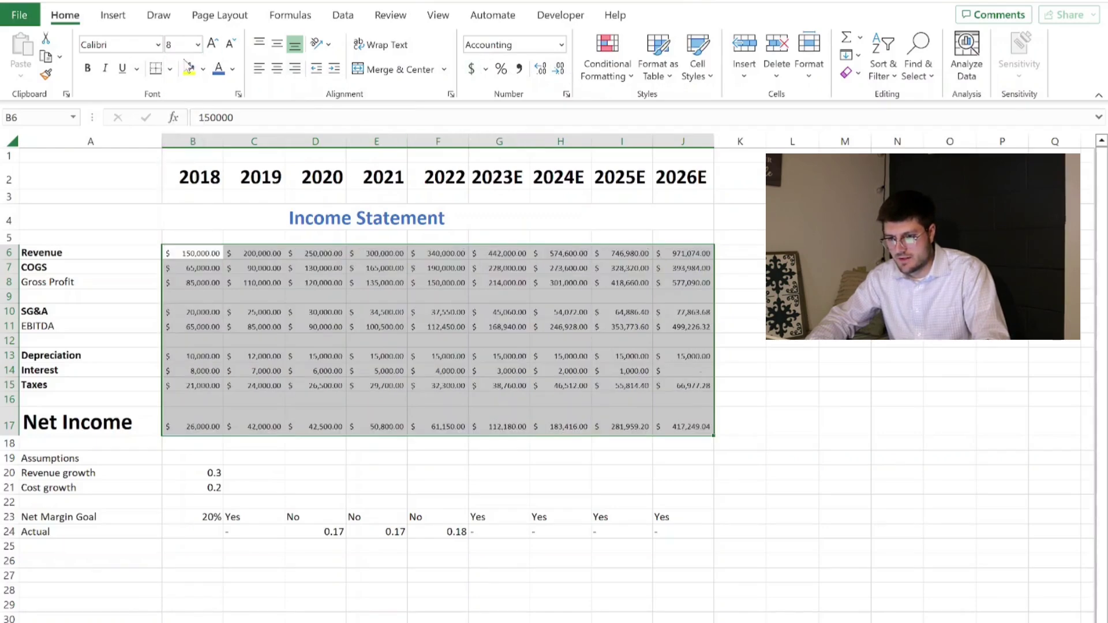
{"action": "left_click", "coordinate": [483, 338]}
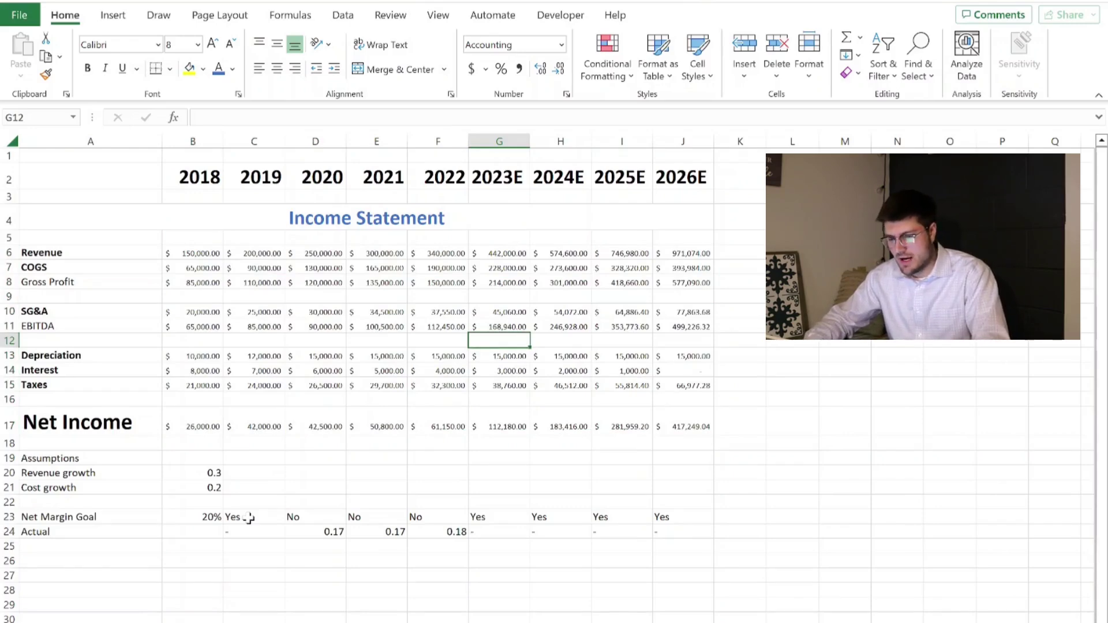
- Add a light red Equal To 'NO' highlight rule to D23 and extend it across to F23
{"action": "left_click", "coordinate": [316, 519]}
{"action": "key", "text": "Right"}
{"action": "key", "text": "Right"}
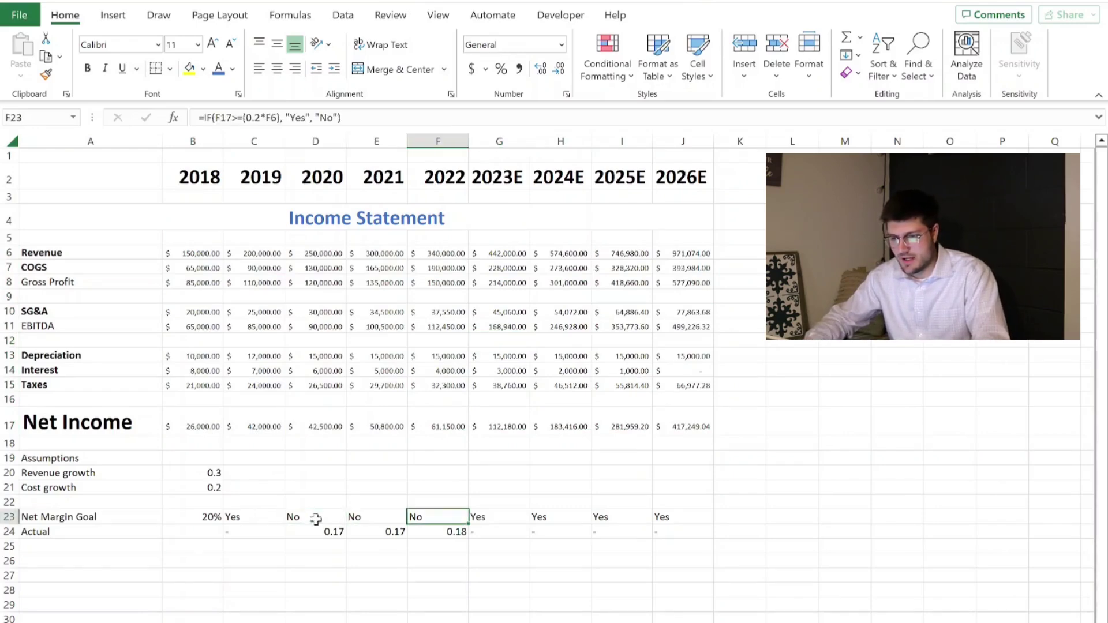
{"action": "key", "text": "Left"}
{"action": "key", "text": "Left"}
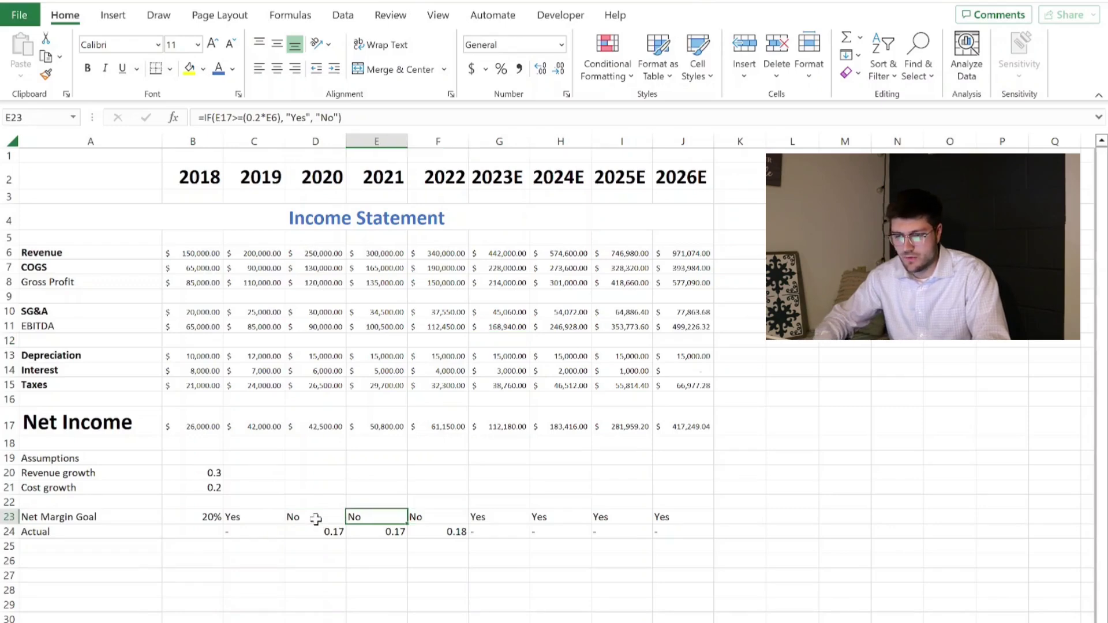
{"action": "left_click", "coordinate": [630, 80]}
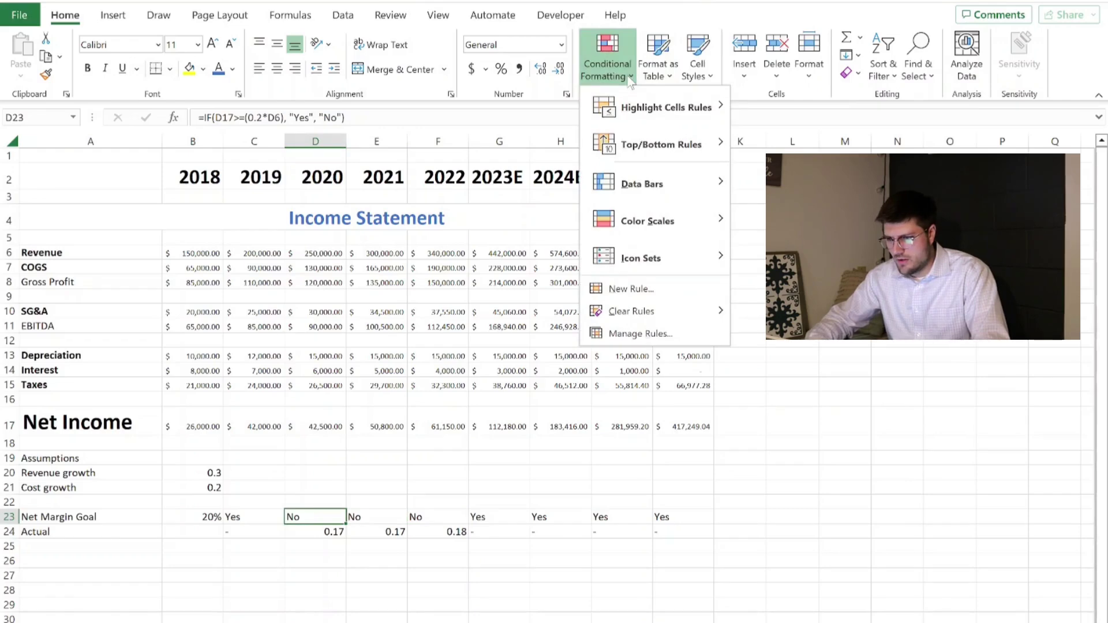
{"action": "mouse_move", "coordinate": [707, 115]}
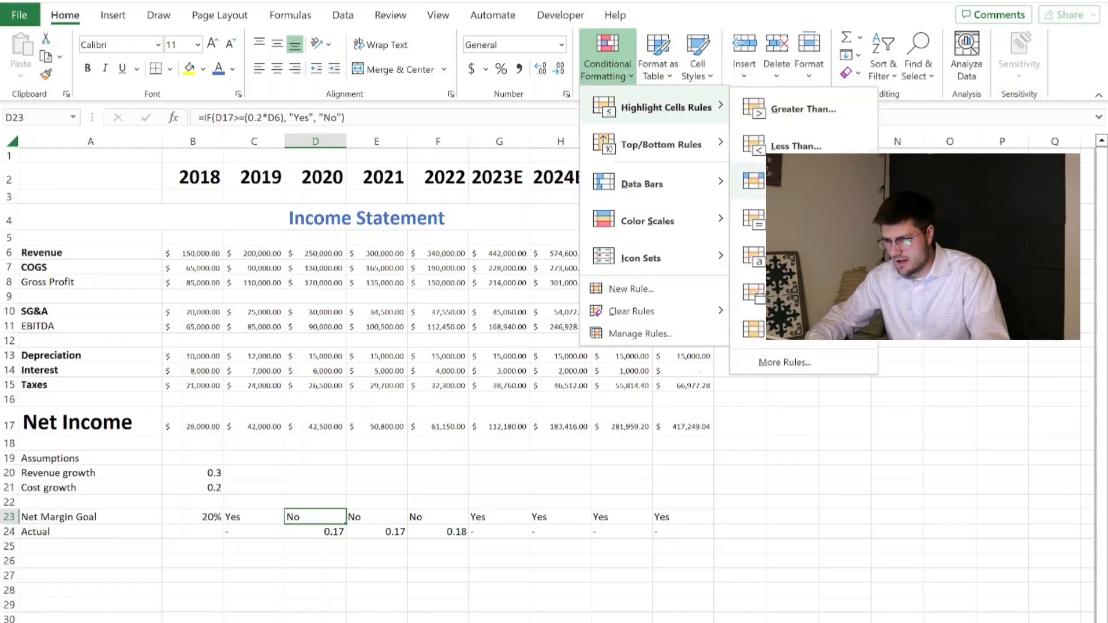
{"action": "left_click", "coordinate": [773, 219]}
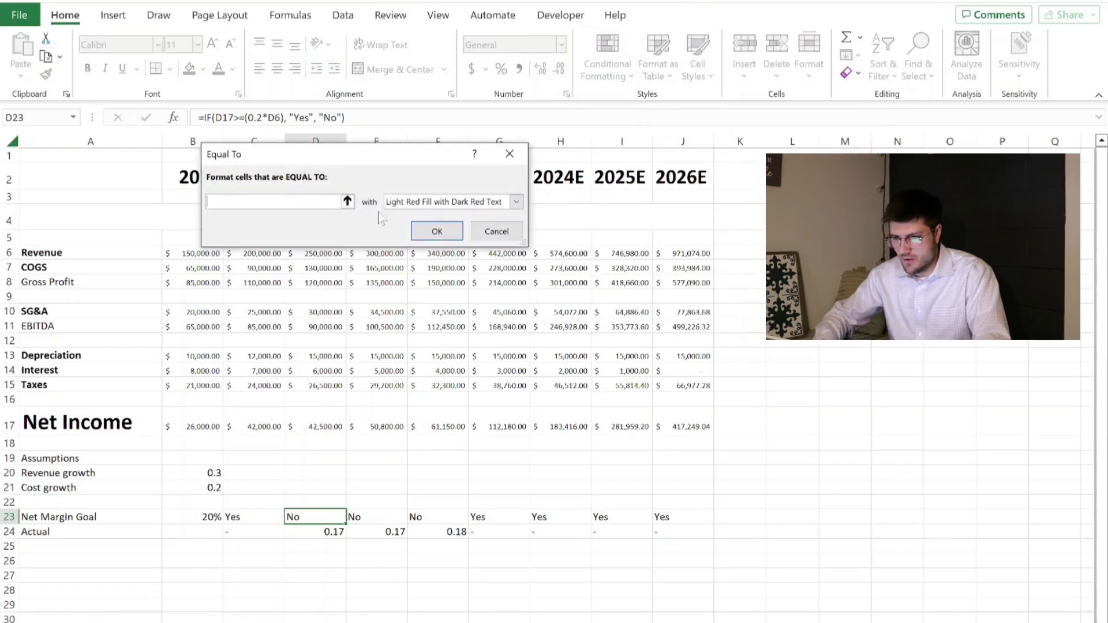
{"action": "type", "text": "NO"}
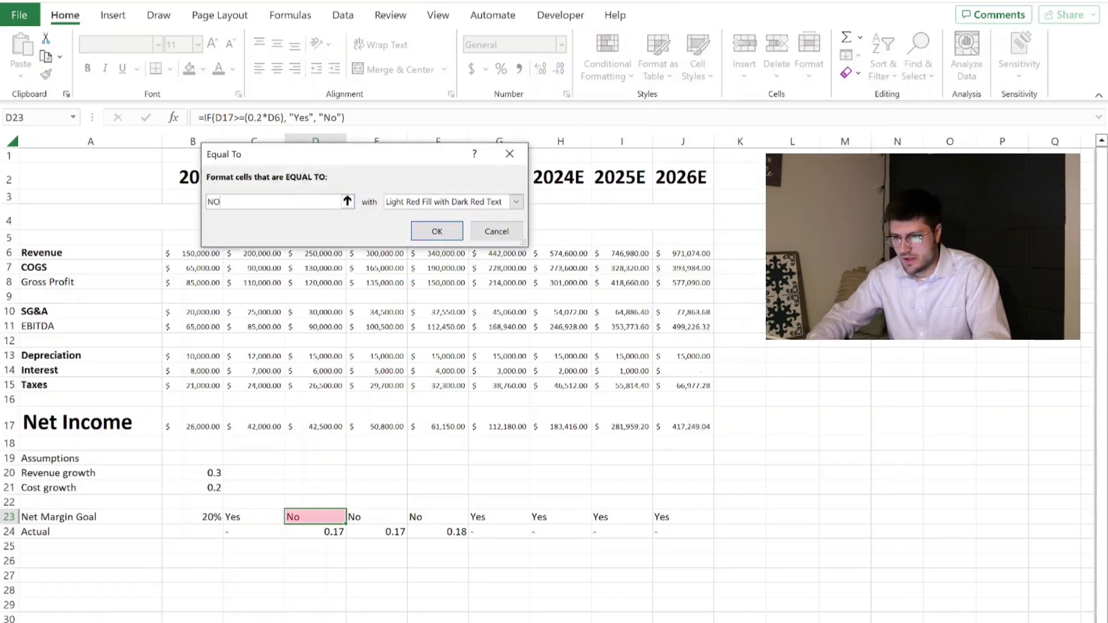
{"action": "left_click", "coordinate": [439, 227]}
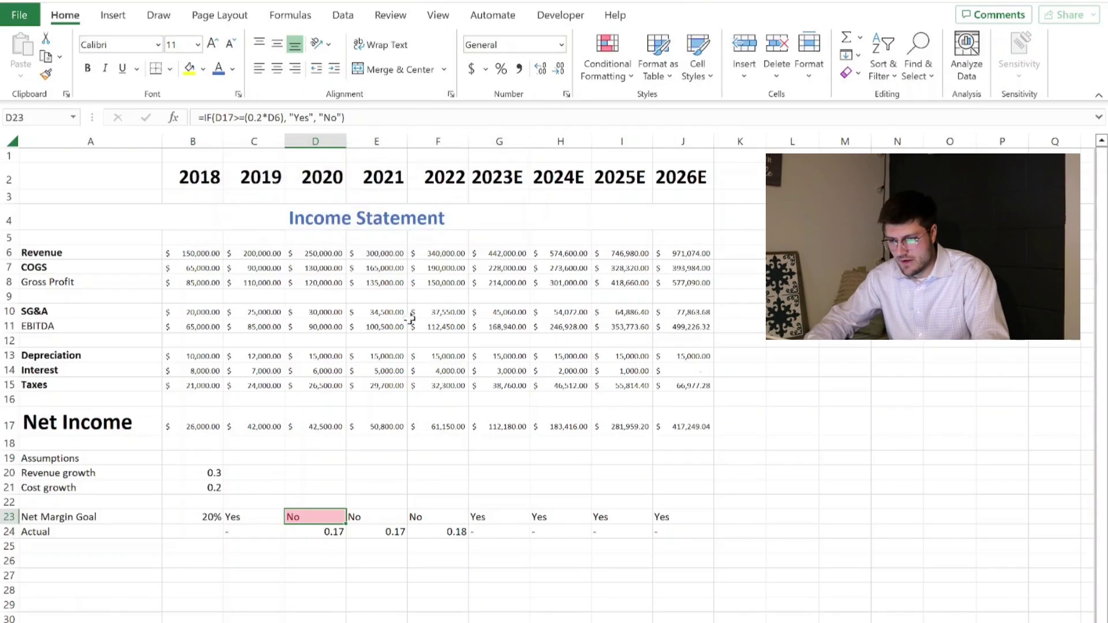
{"action": "left_click_drag", "start_coordinate": [345, 519], "coordinate": [433, 518]}
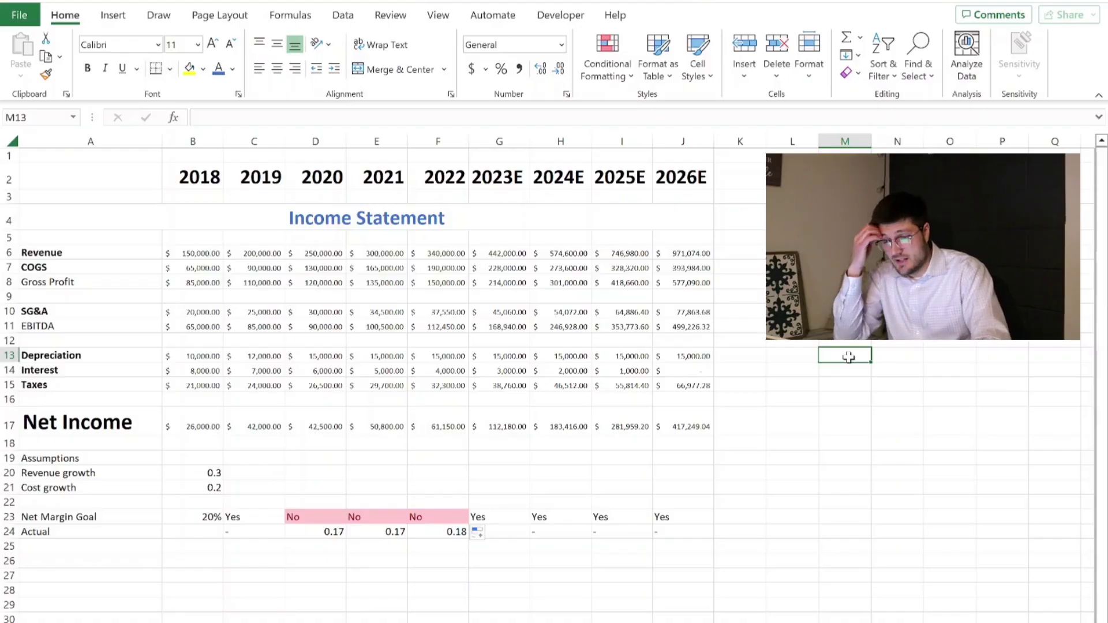
- Format B6:J17 as a light blue banded table with Column1–Column9 headers
{"action": "left_click_drag", "start_coordinate": [193, 254], "coordinate": [683, 427]}
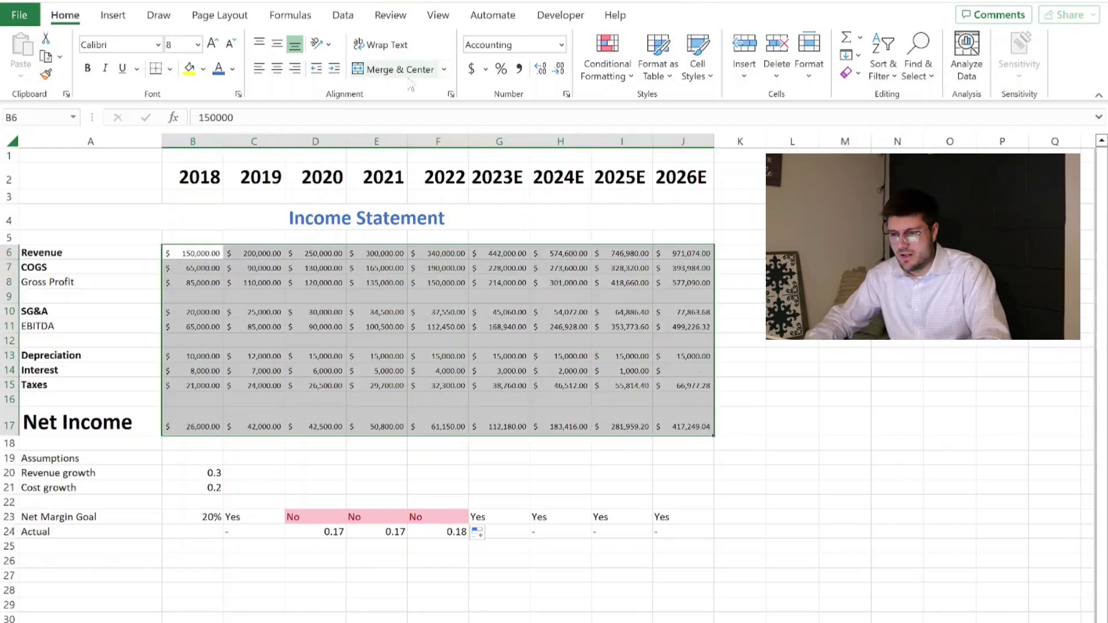
{"action": "left_click", "coordinate": [657, 69]}
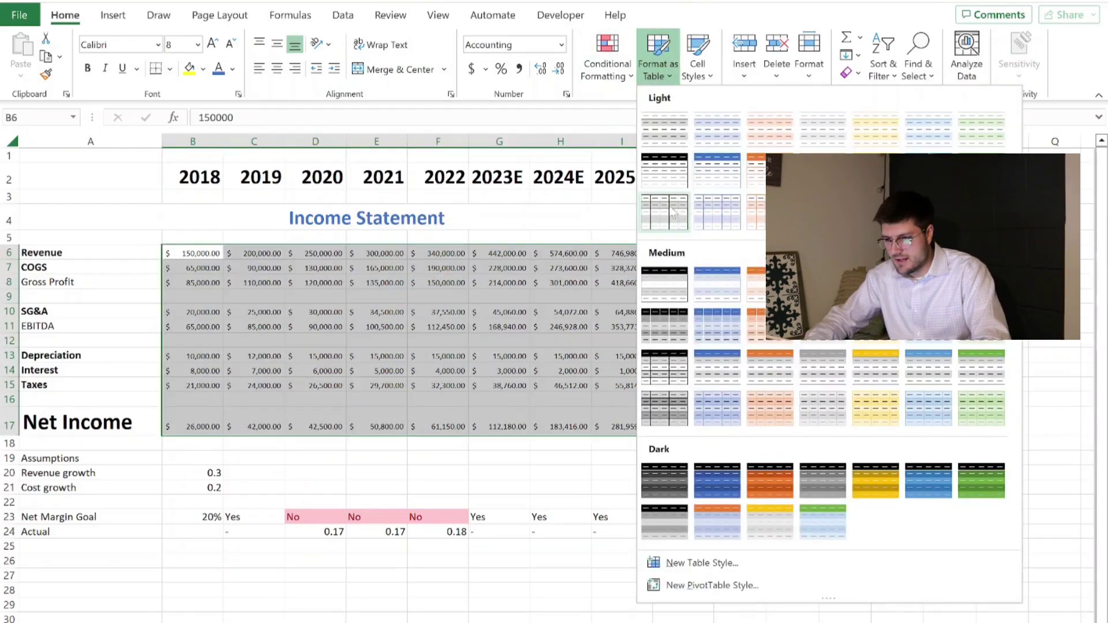
{"action": "left_click", "coordinate": [681, 207]}
{"action": "key", "text": "Return"}
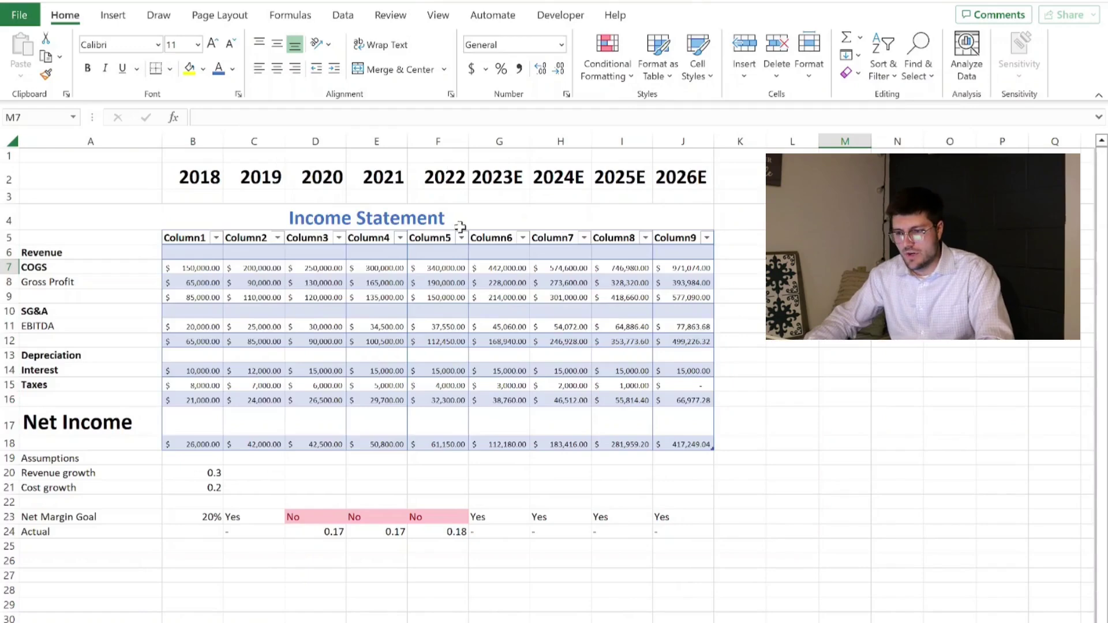
{"action": "left_click", "coordinate": [162, 237]}
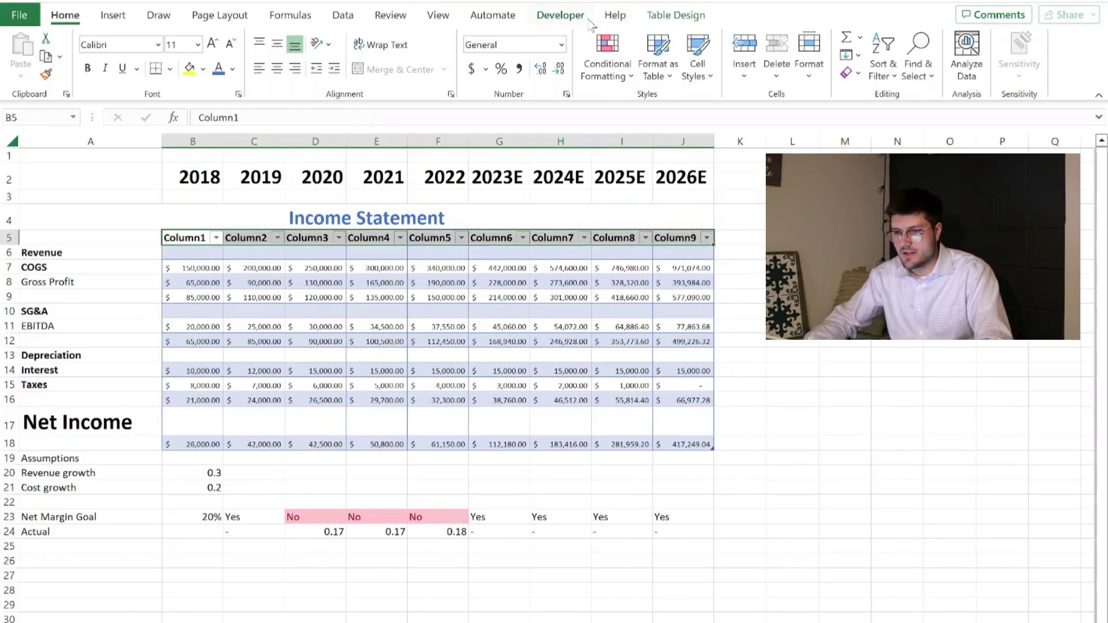
{"action": "left_click", "coordinate": [560, 15]}
- Stop the macro recording and run the 'formatting' macro on the unformatted second sheet
{"action": "left_click", "coordinate": [97, 39]}
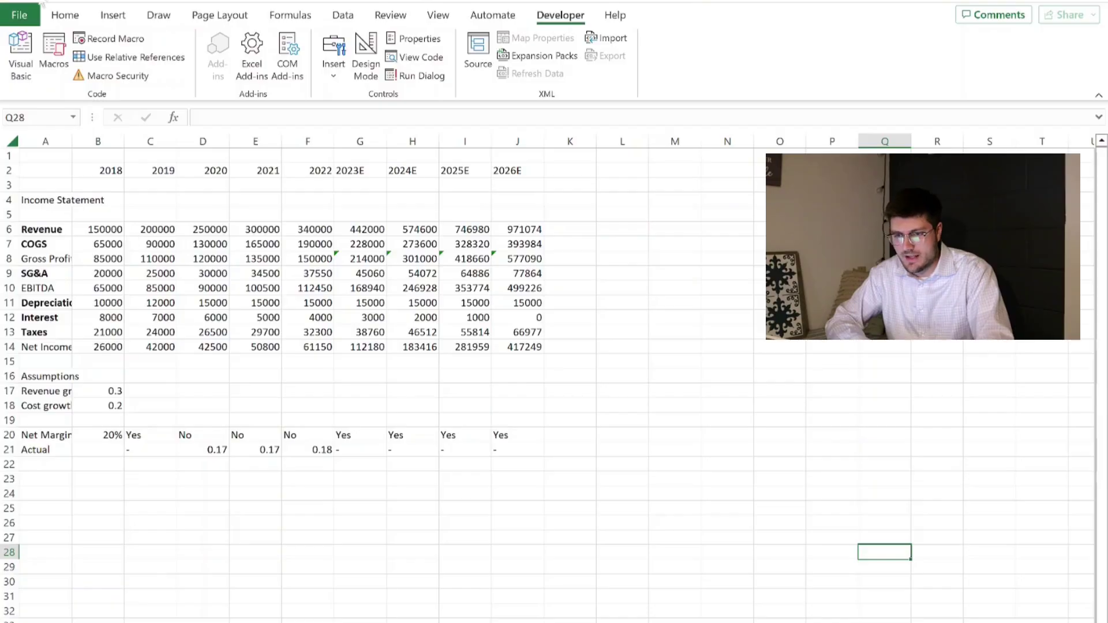
{"action": "left_click", "coordinate": [57, 68]}
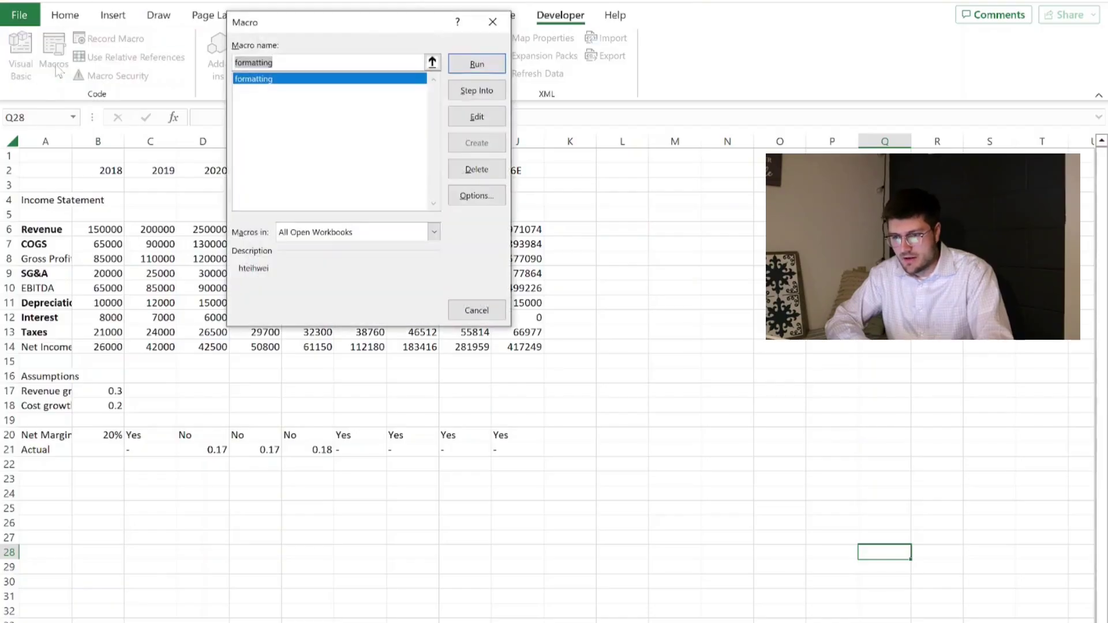
{"action": "left_click", "coordinate": [477, 64]}
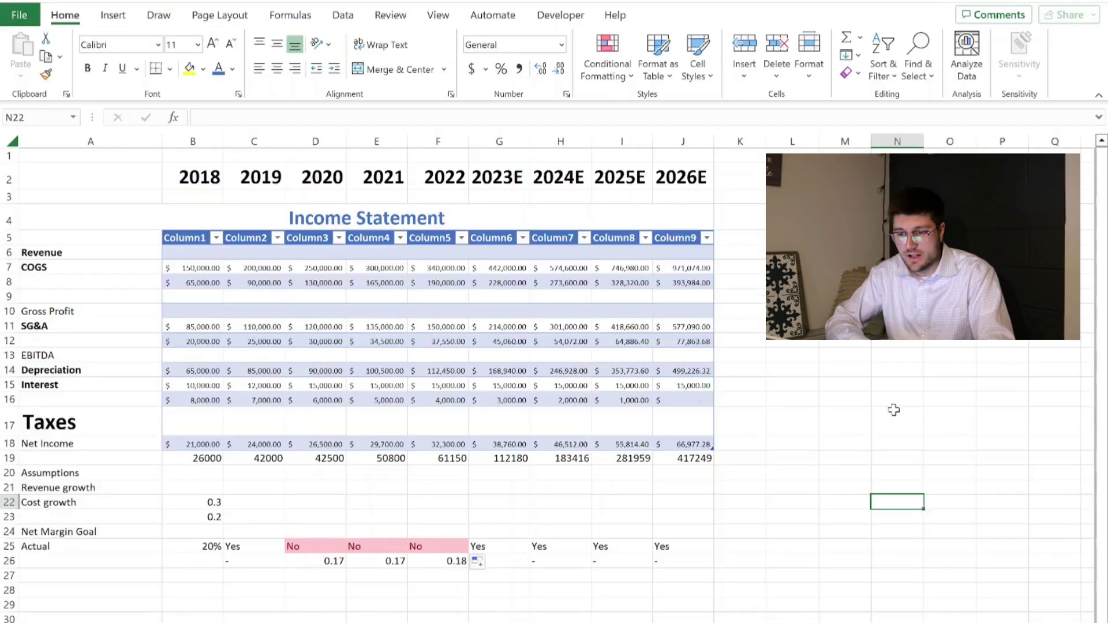